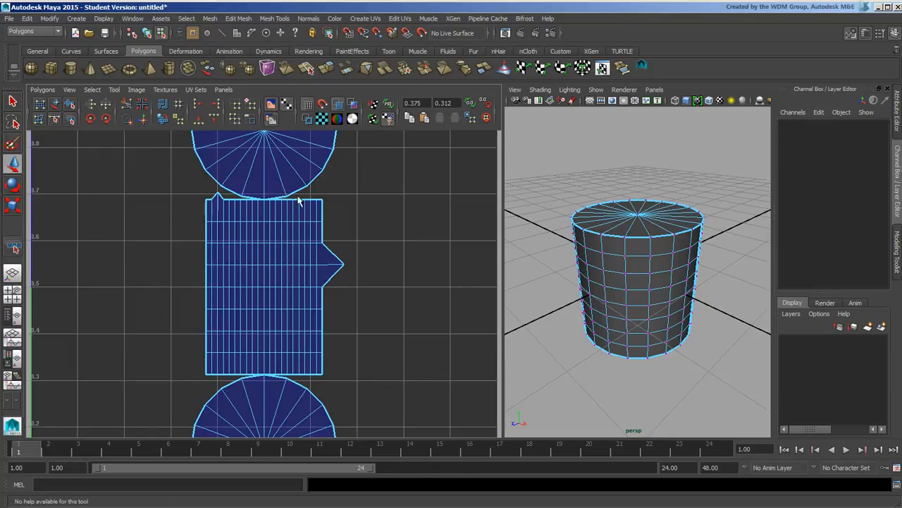
Switch from vertex to UV selection and select the band shell's top-right corner UV
left_click(322, 201)
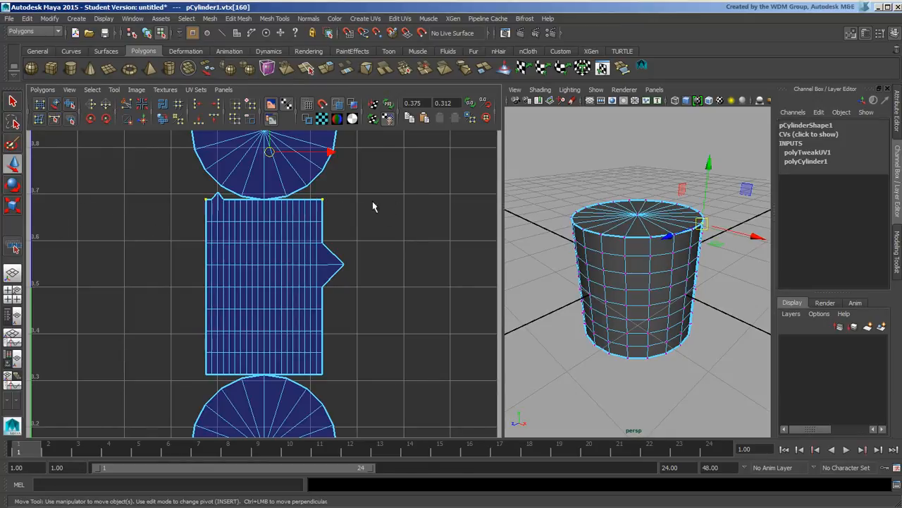
right_click_drag(335, 206, 337, 212)
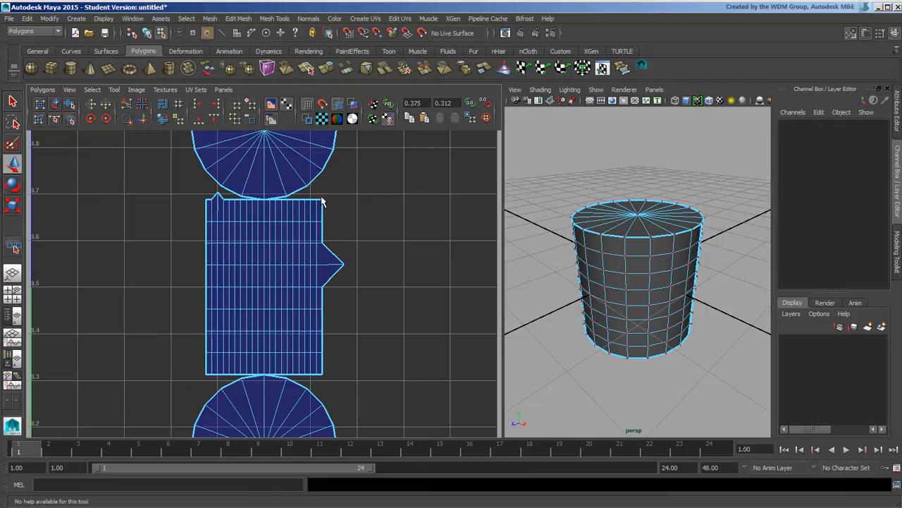
left_click(322, 200)
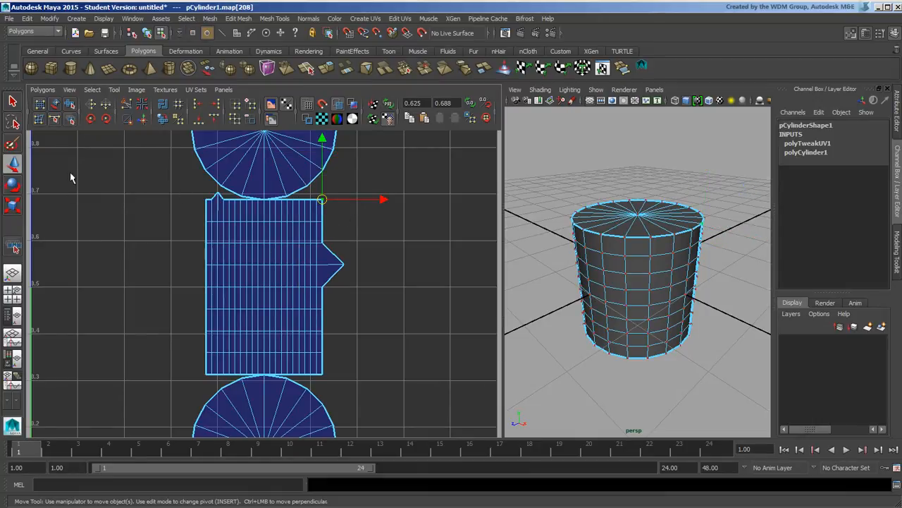
Turn on soft selection in the Move tool options, test-drag the corner UV, and undo
double_click(13, 164)
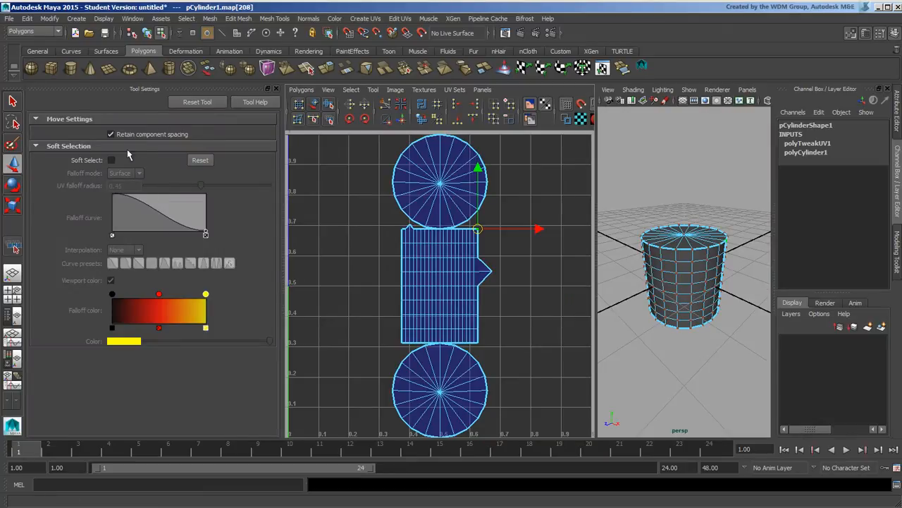
left_click(111, 160)
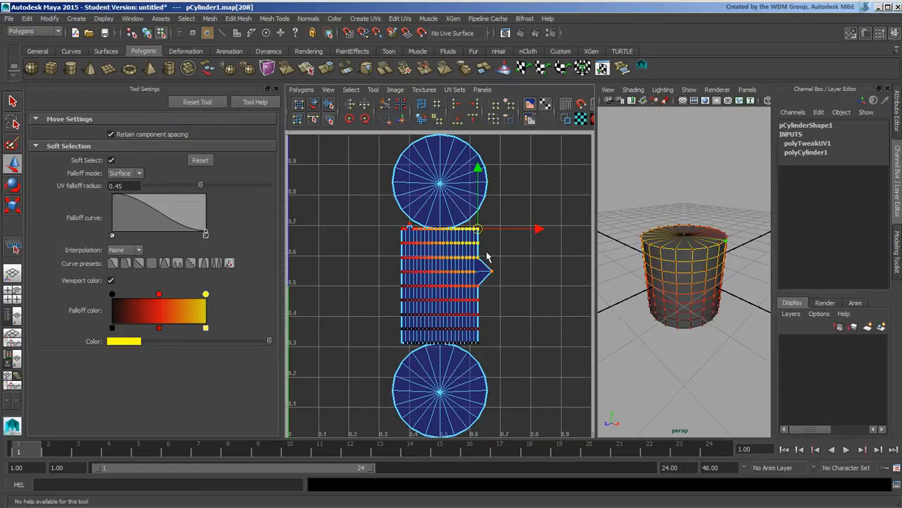
left_click_drag(486, 235, 571, 222)
key("ctrl+z")
key("ctrl+z")
key("ctrl+z")
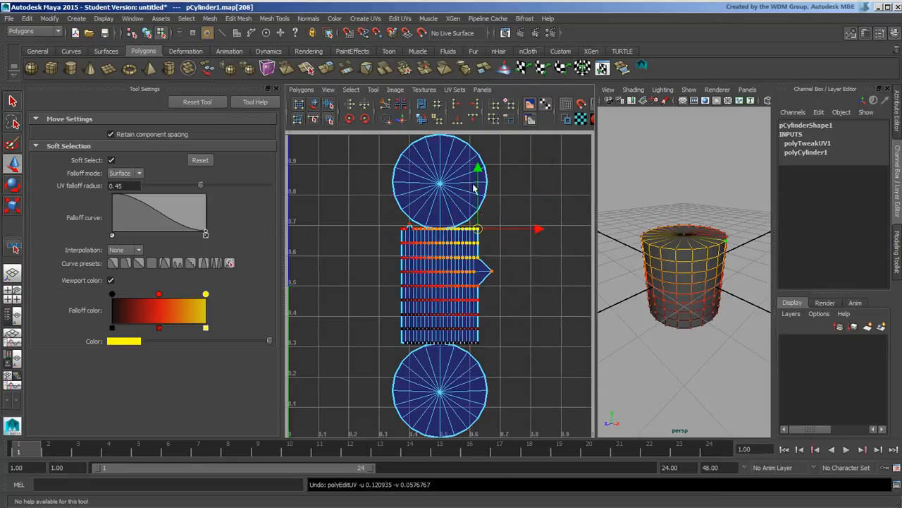
Set the soft-select falloff mode to Volume, test and undo it, then turn soft selection off
left_click(136, 173)
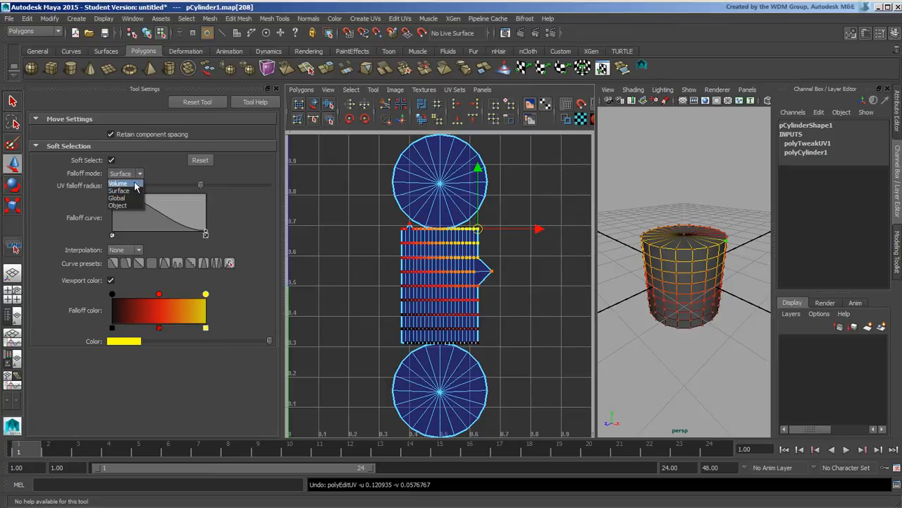
left_click(120, 177)
left_click_drag(494, 237, 426, 209)
key("ctrl+z")
key("ctrl+z")
key("ctrl+z")
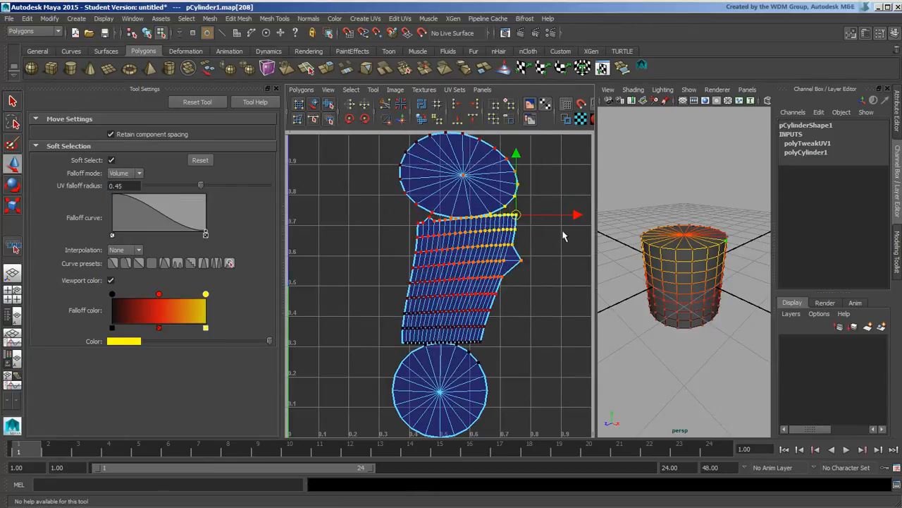
left_click(112, 160)
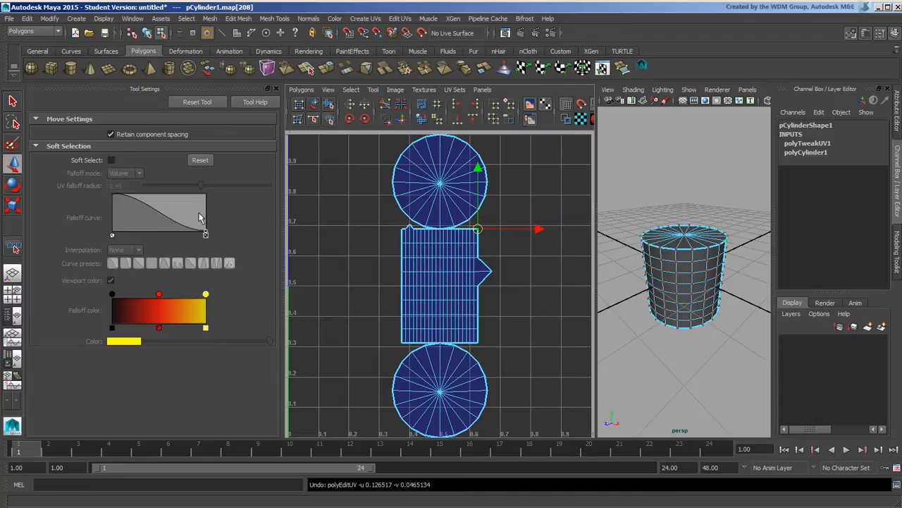
With the Rotate tool active, convert a corner UV selection to the whole band shell
left_click(16, 186)
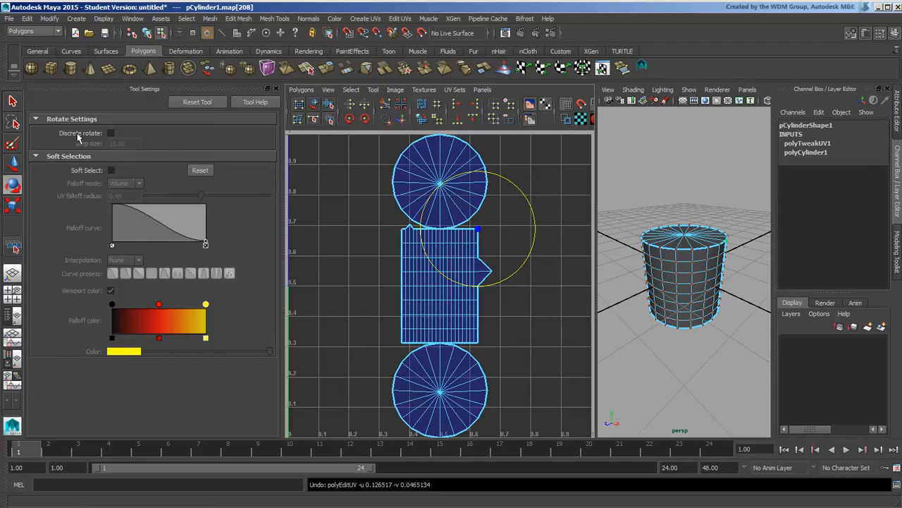
left_click(537, 287)
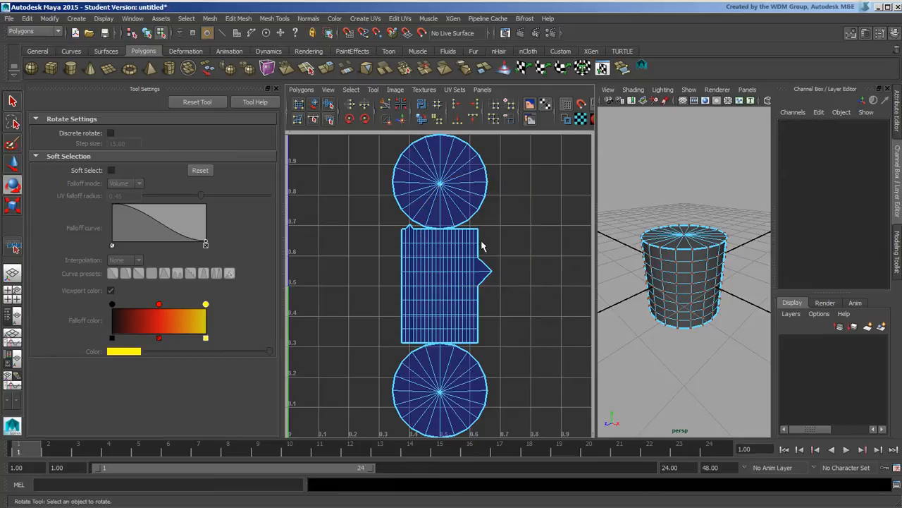
left_click(475, 227)
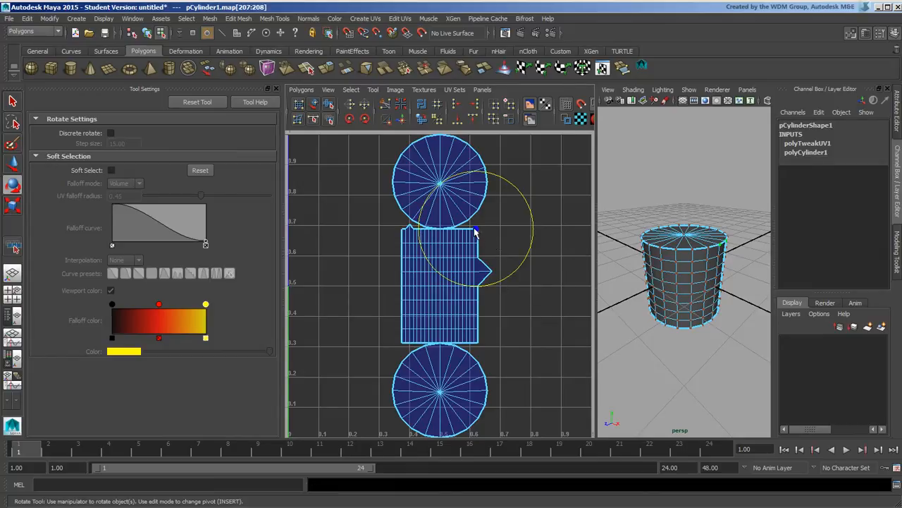
right_click(475, 231, "ctrl")
right_click_drag(475, 230, 436, 244, "ctrl")
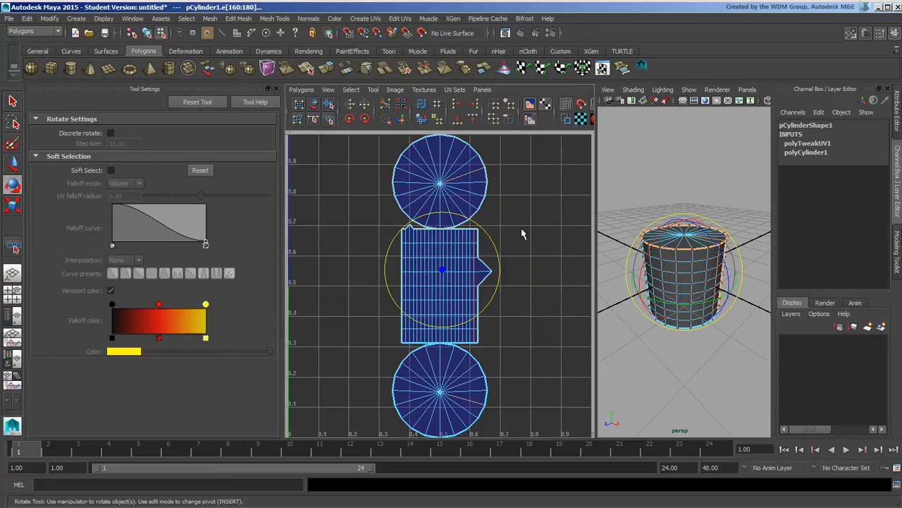
left_click(508, 238)
left_click(479, 232)
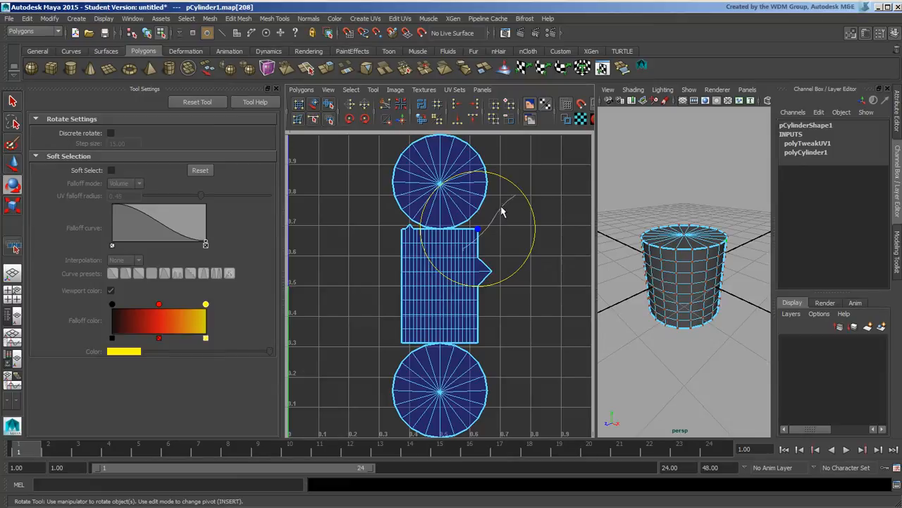
right_click_drag(501, 207, 557, 173, "ctrl")
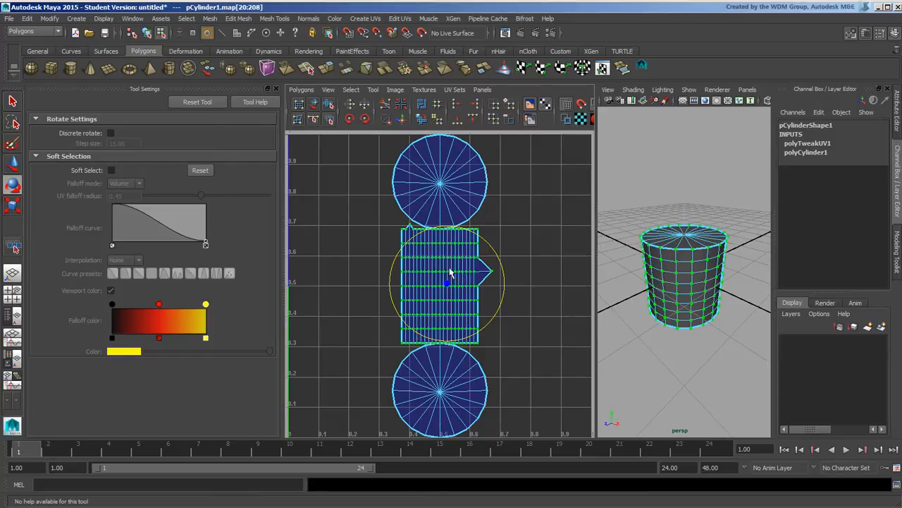
Enable discrete rotate in 15-degree steps, tilt the band shell, and show polyTweakUV1's attributes
left_click(111, 132)
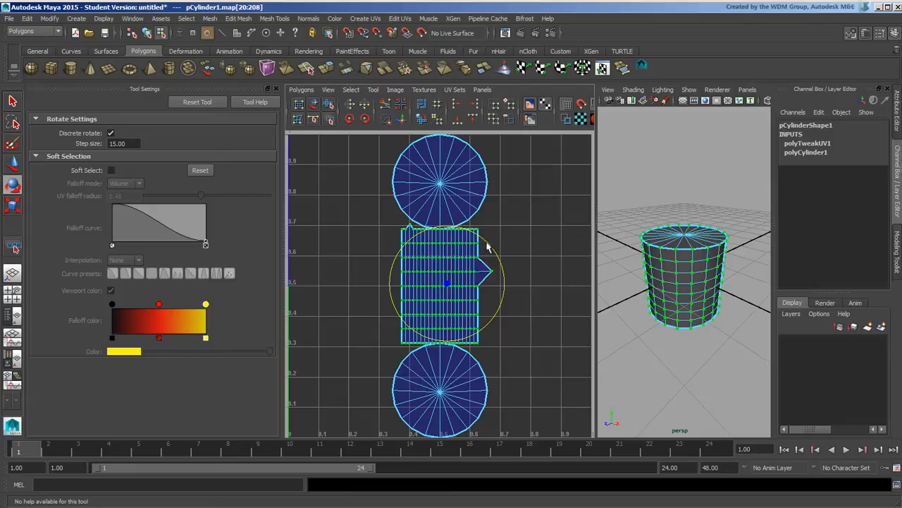
left_click_drag(487, 244, 509, 273)
key("ctrl+a")
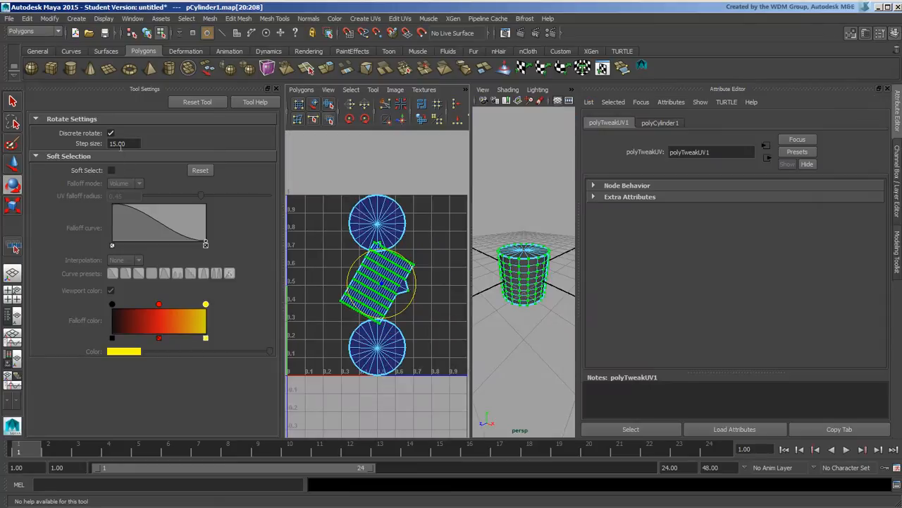
Maximize the UV Editor, set the rotate step size to 45, test a rotation, and undo it
key("space")
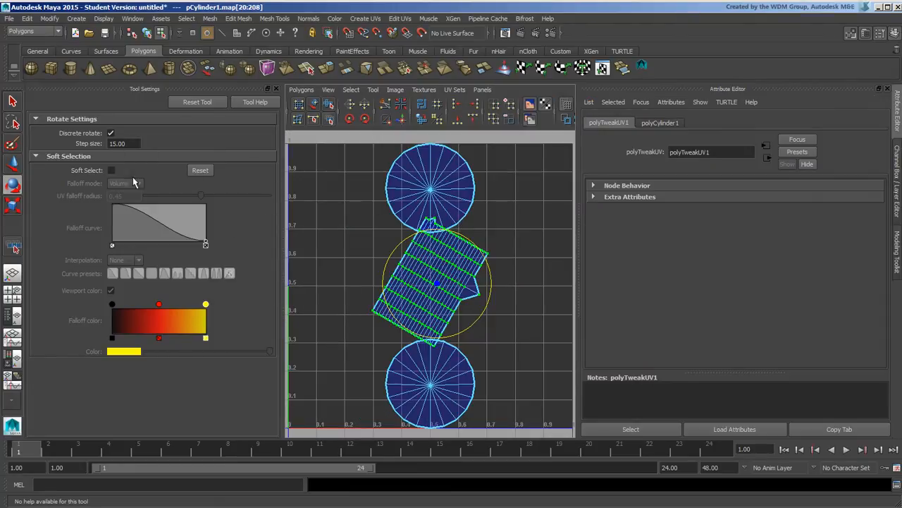
left_click(111, 133)
key("Tab")
type("45")
key("Return")
mouse_move(462, 235)
left_mouse_down()
mouse_move(423, 234)
mouse_move(397, 282)
mouse_move(490, 268)
mouse_move(449, 239)
left_mouse_up()
key("ctrl+z")
key("ctrl+z")
key("ctrl+z")
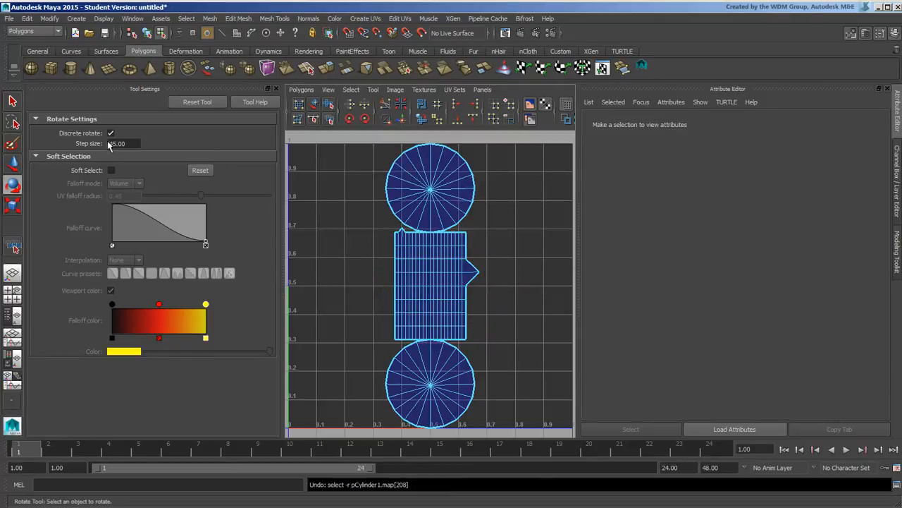
left_click(109, 134)
Try 45° and free rotations on the band shell, undoing each so it stays upright
left_click(465, 233)
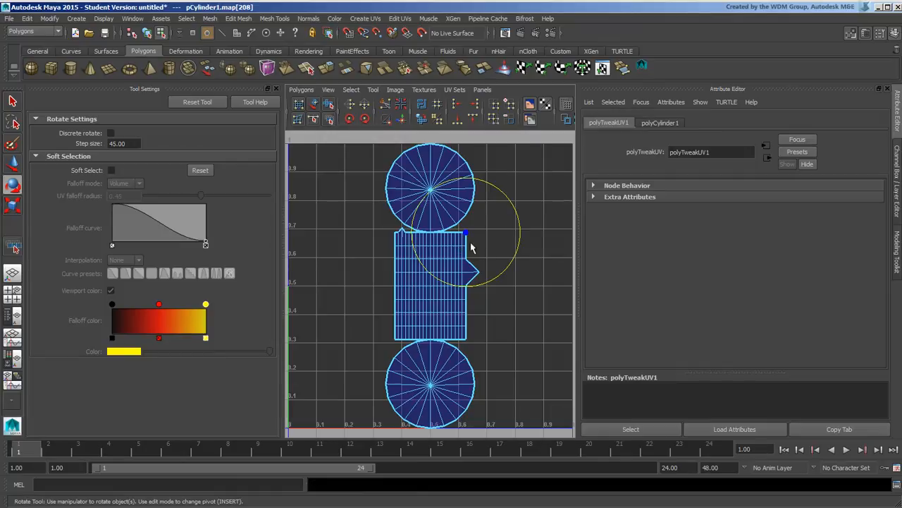
right_click_drag(452, 240, 502, 212, "ctrl")
left_click_drag(489, 261, 497, 305)
key("ctrl+z")
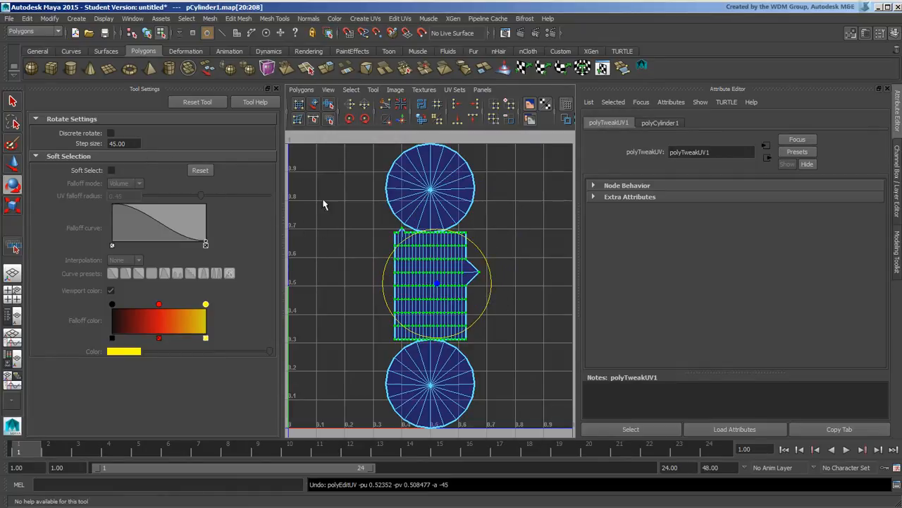
mouse_move(387, 259)
left_mouse_down()
mouse_move(421, 232)
mouse_move(373, 262)
left_mouse_up()
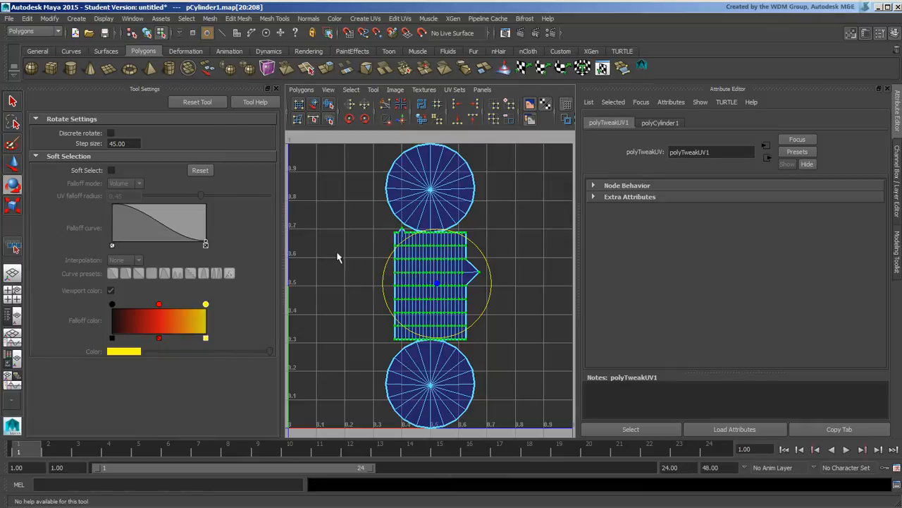
key("ctrl+z")
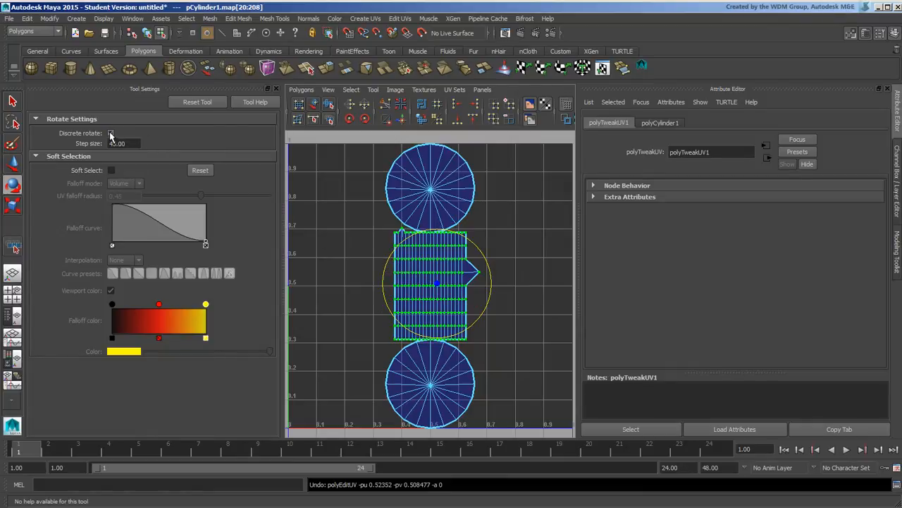
left_click(111, 133)
mouse_move(482, 244)
left_mouse_down()
mouse_move(494, 268)
mouse_move(505, 241)
mouse_move(470, 213)
mouse_move(484, 236)
left_mouse_up()
key("ctrl+z")
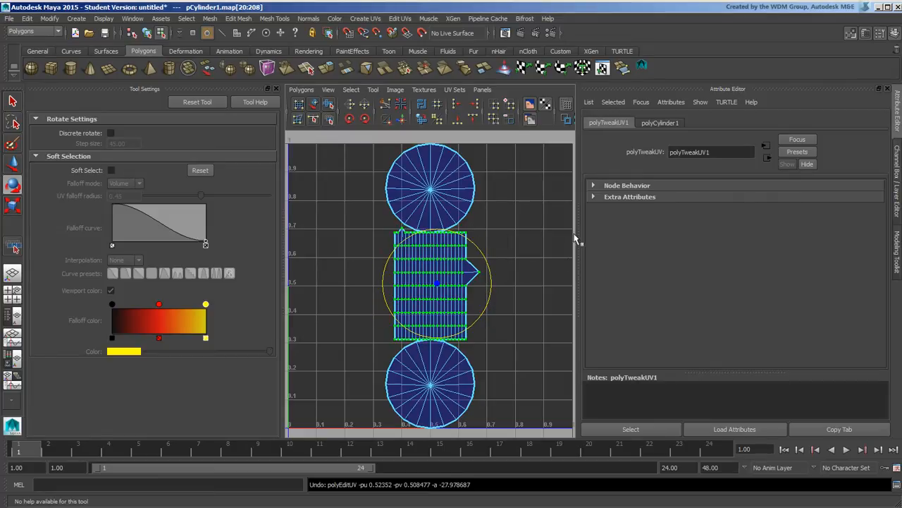
mouse_move(543, 255)
right_mouse_down("alt")
mouse_move(514, 244)
mouse_move(527, 247)
right_mouse_up("alt")
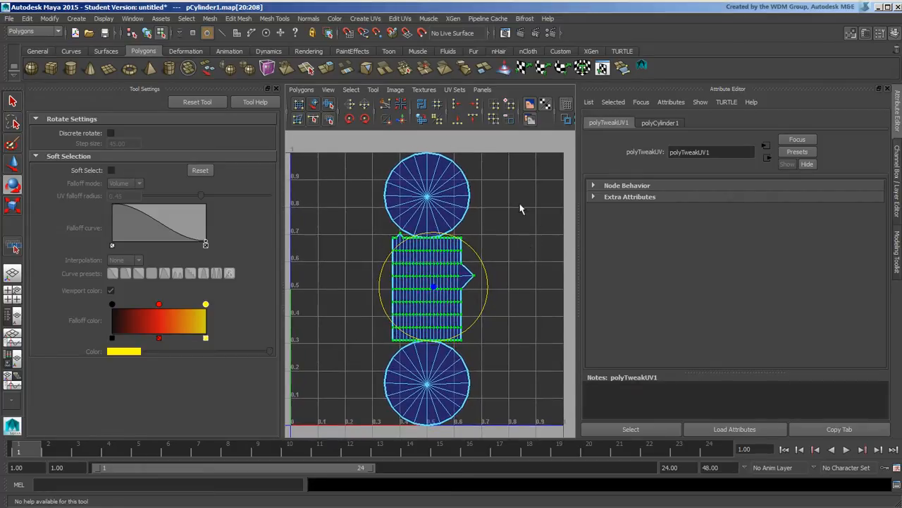
left_click(364, 120)
left_click(364, 119)
left_click(365, 119)
left_click(365, 119)
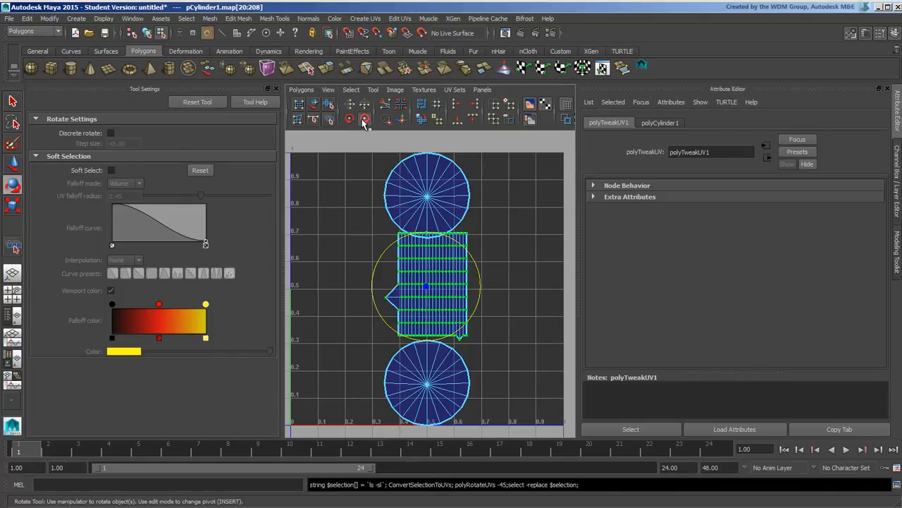
left_click(364, 119)
left_click(364, 119)
left_click(365, 119)
left_click(365, 119)
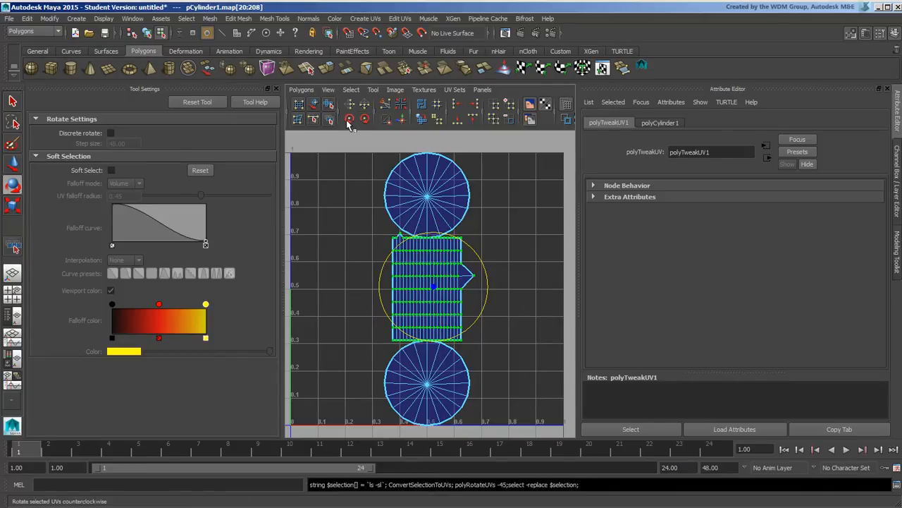
left_click(349, 119)
left_click(350, 120)
left_click(350, 120)
left_click(350, 120)
left_click(350, 120)
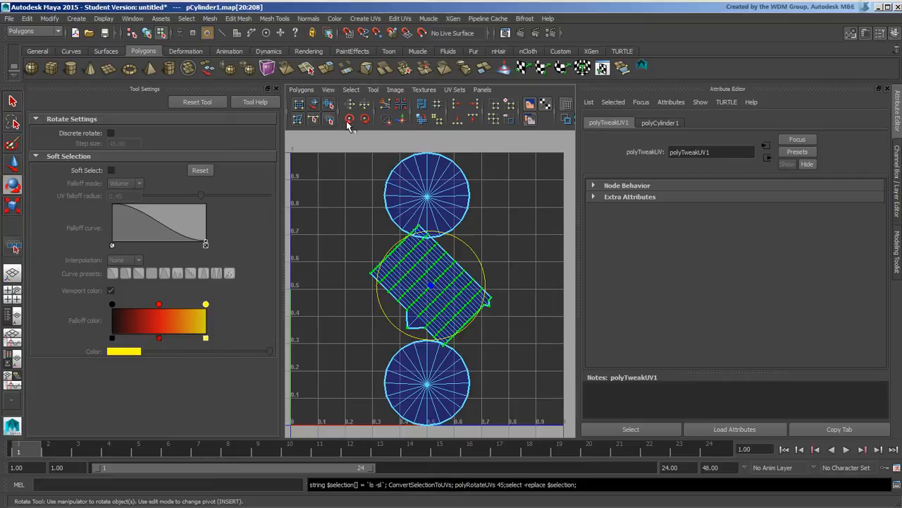
left_click(350, 120)
left_click(350, 120)
left_click(350, 119)
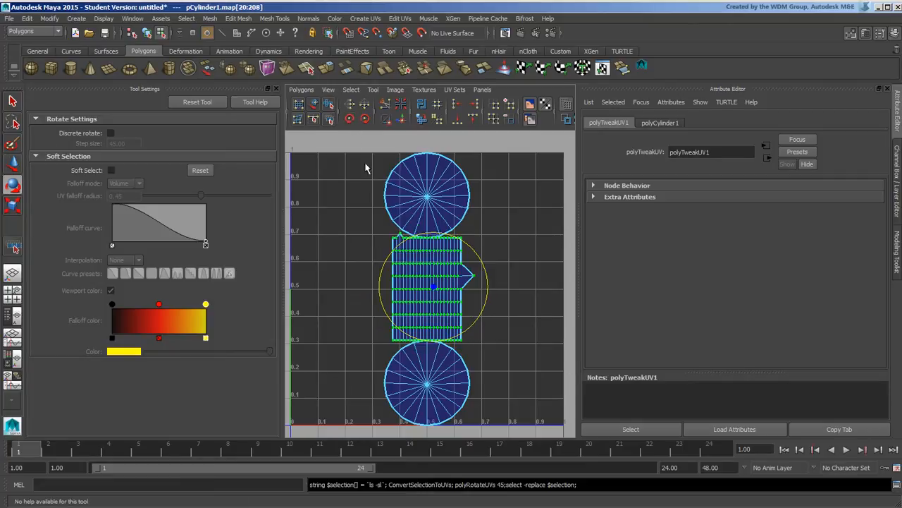
left_click(350, 105)
left_click(350, 105)
left_click(365, 105)
left_click(366, 106)
middle_click_drag(441, 207, 453, 204, "alt")
right_click_drag(444, 204, 447, 204, "alt")
middle_click_drag(446, 203, 459, 207, "alt")
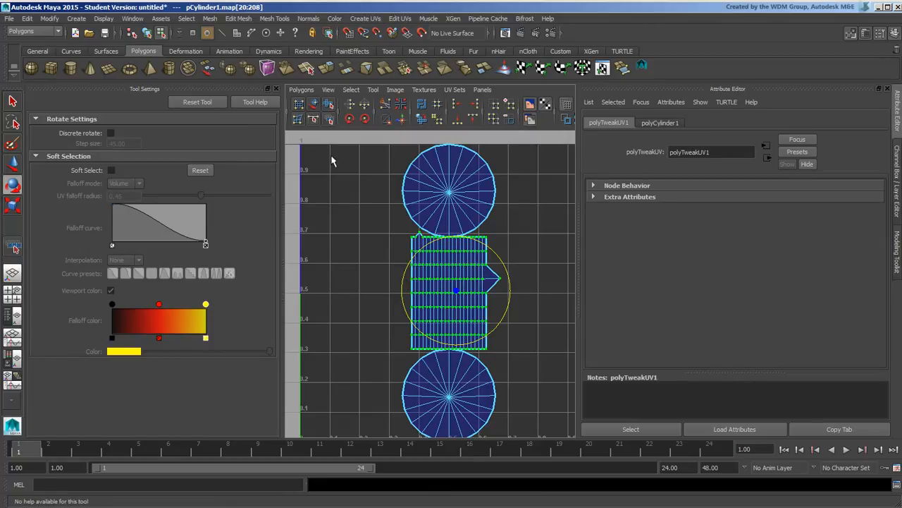
middle_click_drag(348, 200, 343, 214, "alt")
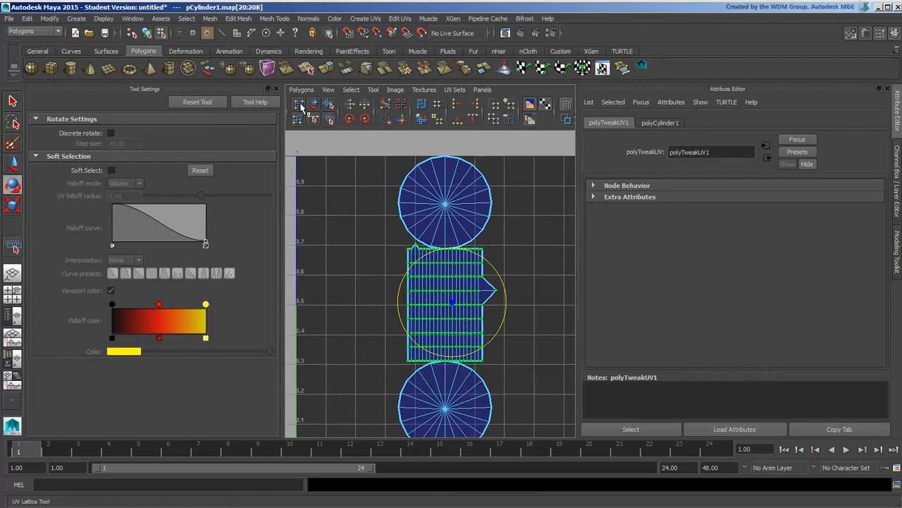
left_click(303, 108)
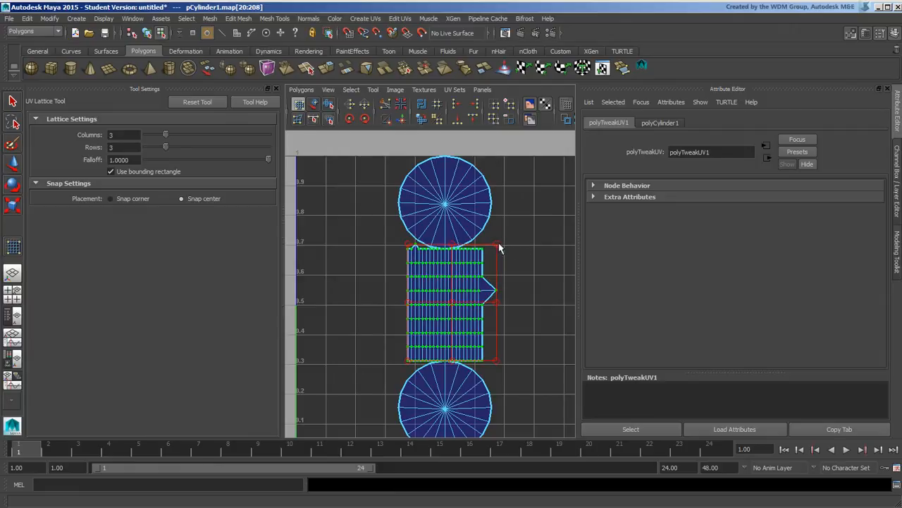
left_click_drag(497, 246, 574, 163)
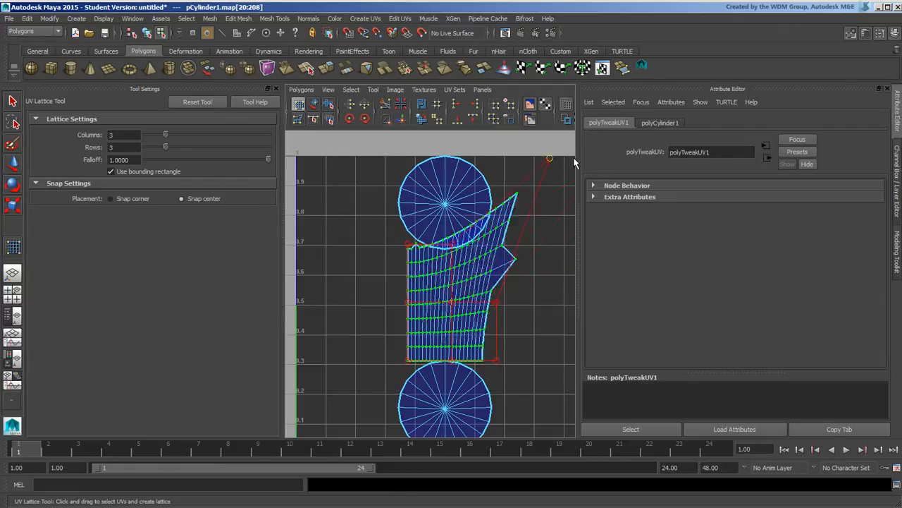
key("ctrl+z")
key("ctrl+z")
key("ctrl+z")
key("ctrl+z")
key("ctrl+z")
key("ctrl+z")
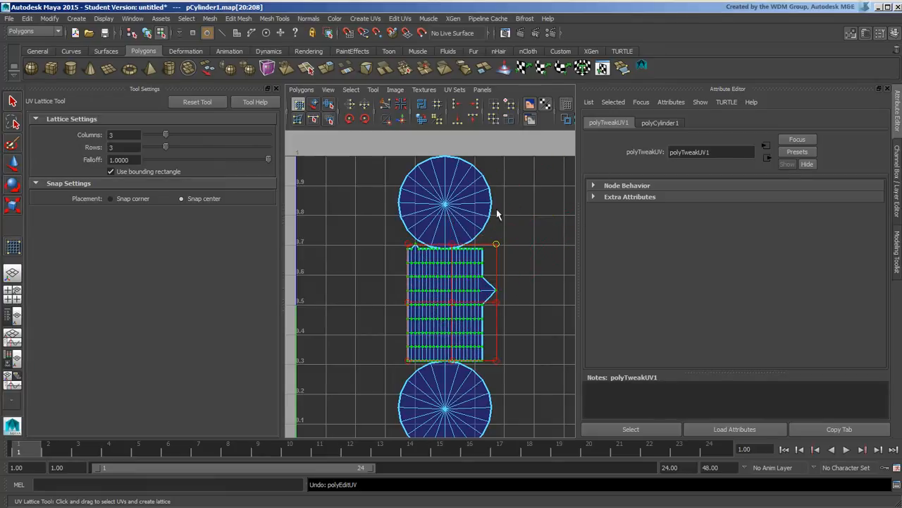
left_click(488, 189, "shift")
right_click_drag(481, 195, 521, 172, "ctrl")
left_click_drag(497, 158, 518, 198)
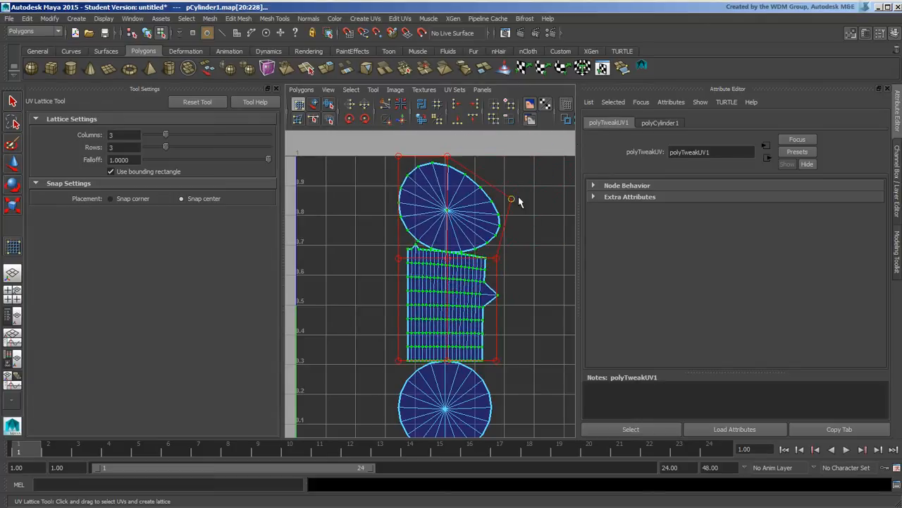
key("ctrl+z")
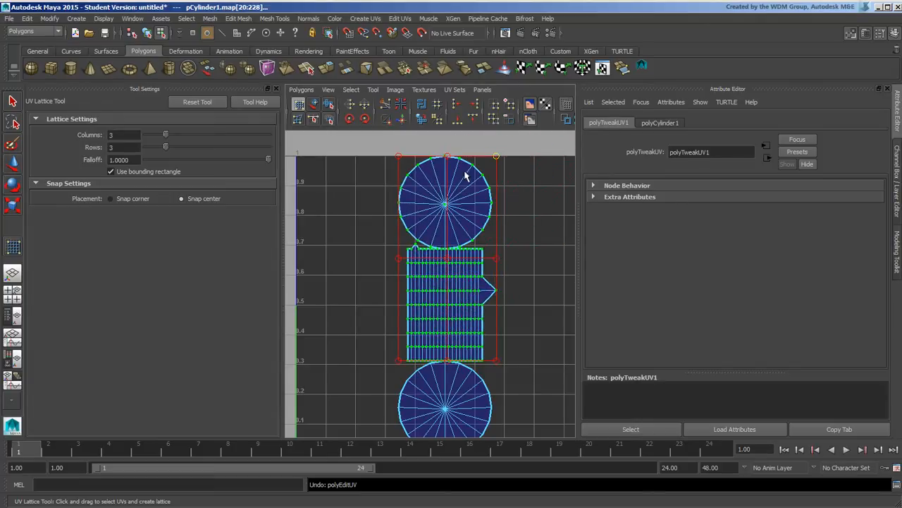
With the UV Smudge Tool, trial-smudge the band's top and middle-left UVs, undoing each
left_click(298, 119)
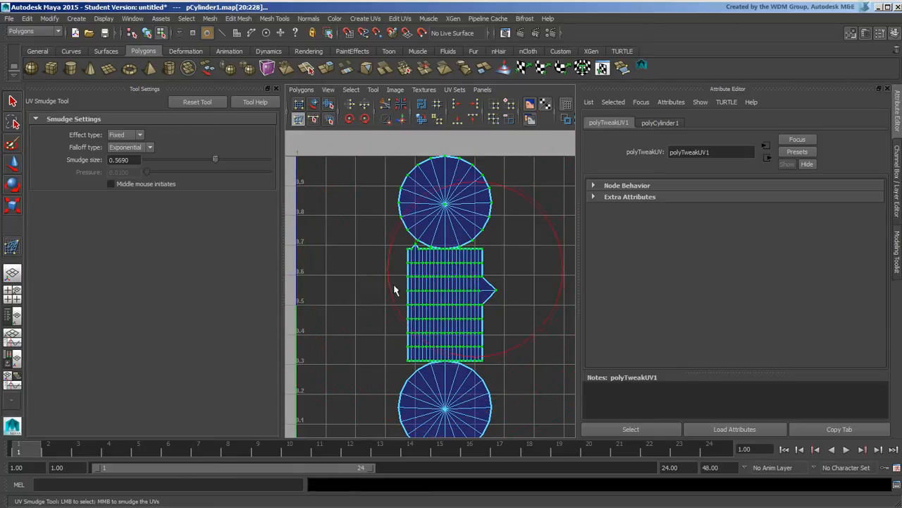
mouse_move(467, 285)
left_mouse_down()
mouse_move(502, 272)
mouse_move(446, 312)
mouse_move(408, 282)
left_mouse_up()
key("ctrl+z")
key("ctrl+z")
left_click_drag(453, 308, 420, 297)
key("ctrl+z")
mouse_move(416, 256)
left_mouse_down()
mouse_move(393, 260)
mouse_move(446, 236)
mouse_move(413, 253)
left_mouse_up()
key("ctrl+z")
Trial-smudge the band's bottom-left UVs, undo them, and set the smudge size to 0.2127
middle_click_drag(415, 389, 407, 386)
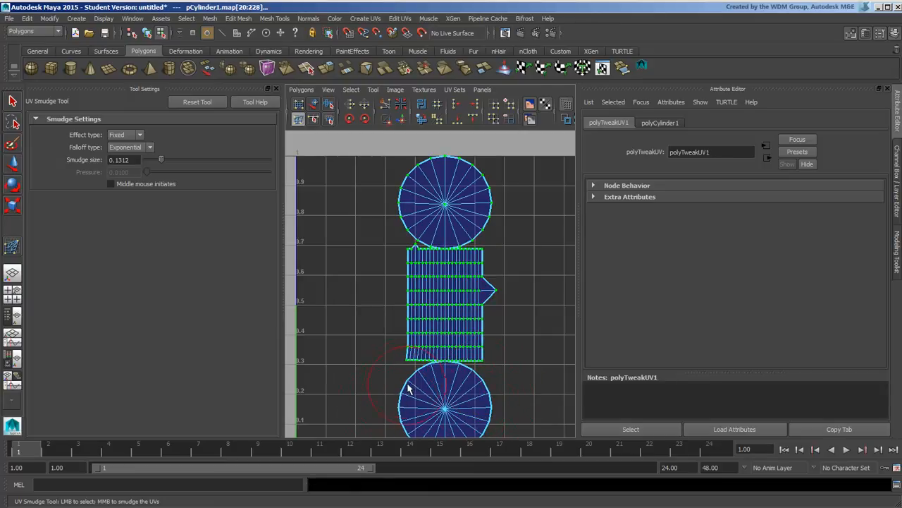
key("ctrl+z")
middle_click_drag(430, 347, 404, 328)
key("ctrl+z")
key("ctrl+z")
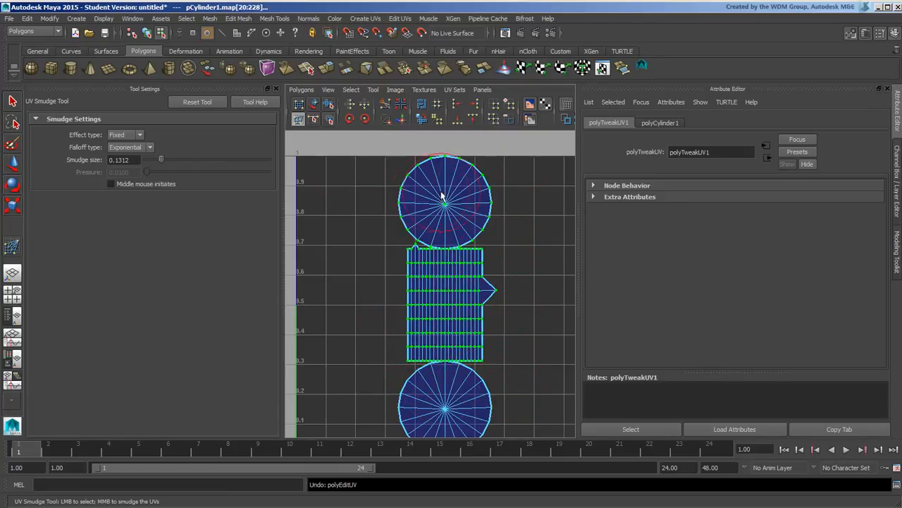
key("b")
mouse_move(420, 226)
left_mouse_down()
mouse_move(495, 225)
mouse_move(430, 229)
left_mouse_up()
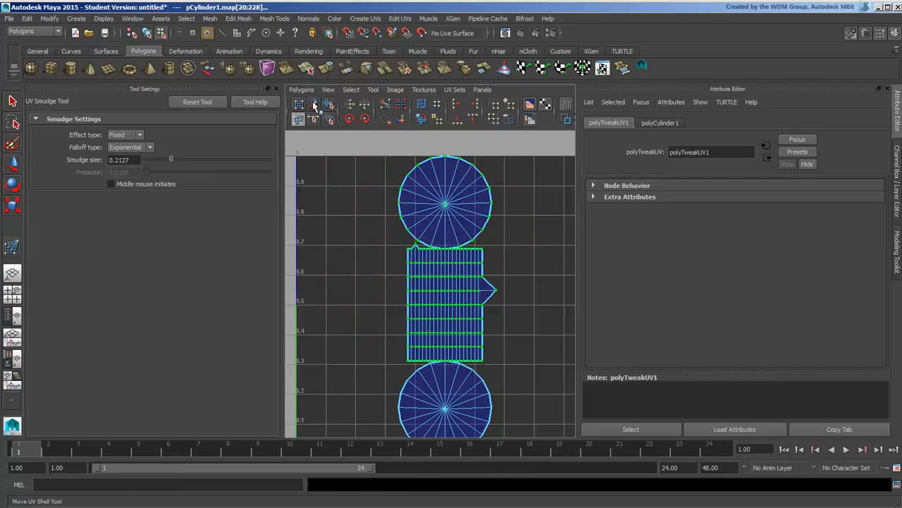
Use the Move UV Shell Tool to select and deselect the top cap shell without moving it
left_click(315, 102)
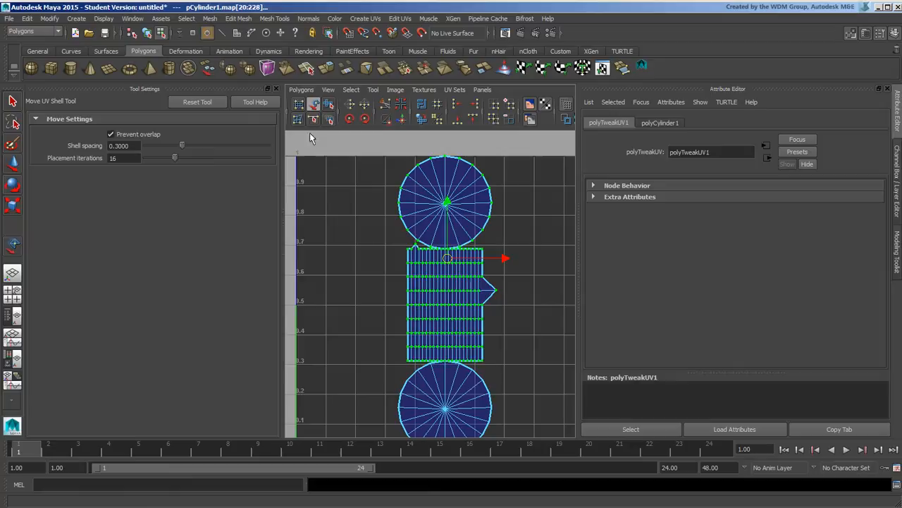
left_click(356, 219)
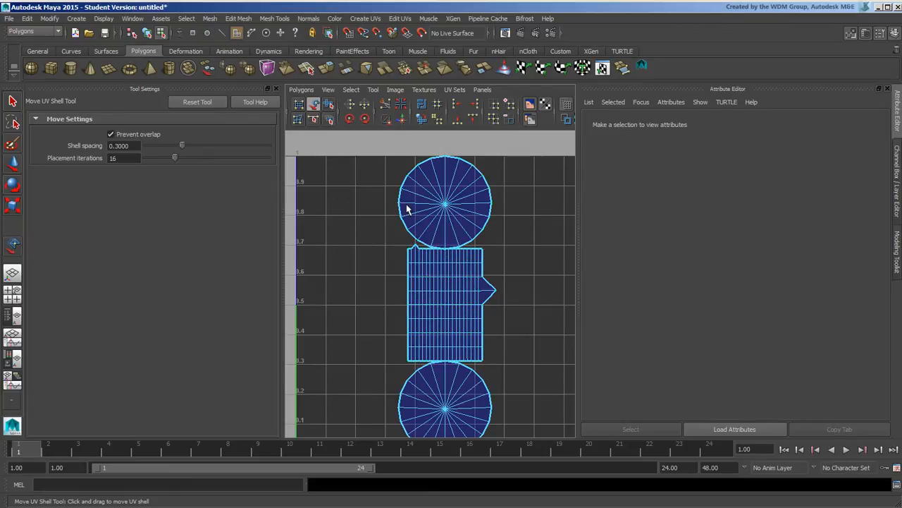
left_click(413, 220)
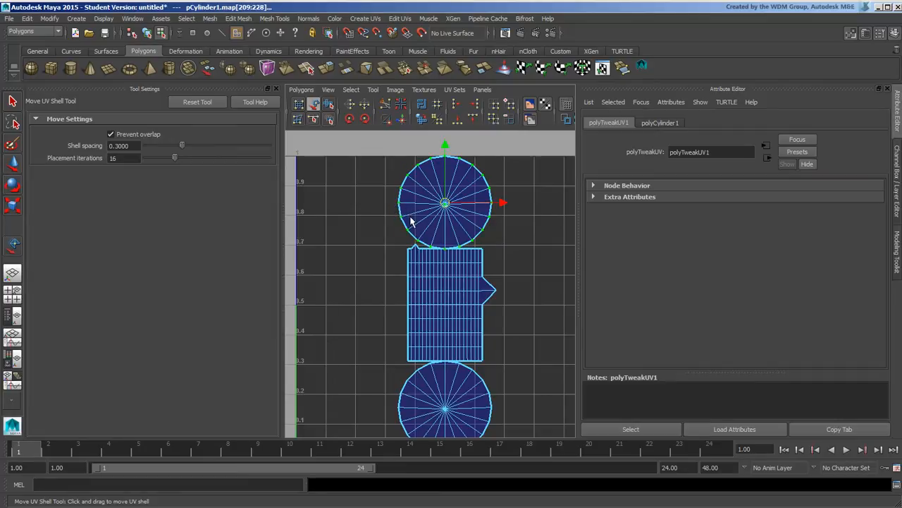
left_click(393, 205)
left_click(403, 210)
left_click(385, 204)
left_click(404, 204)
left_click(371, 221)
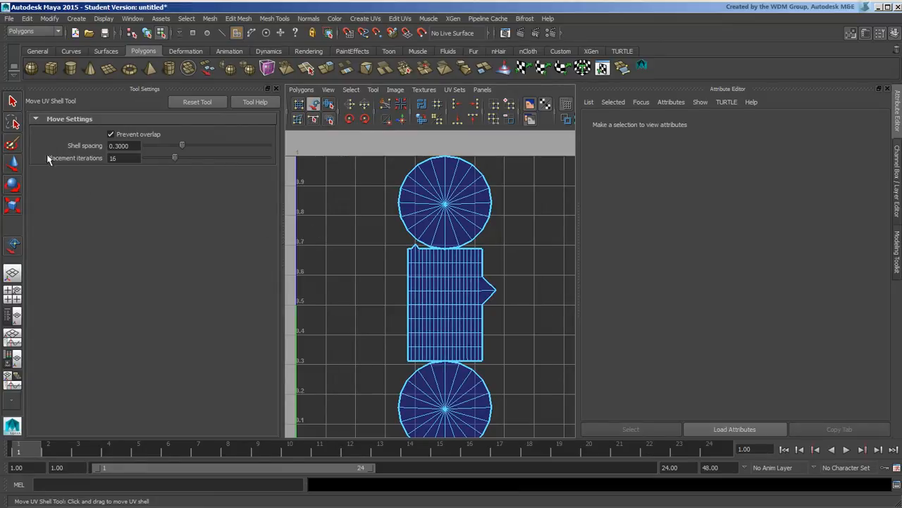
left_click(13, 162)
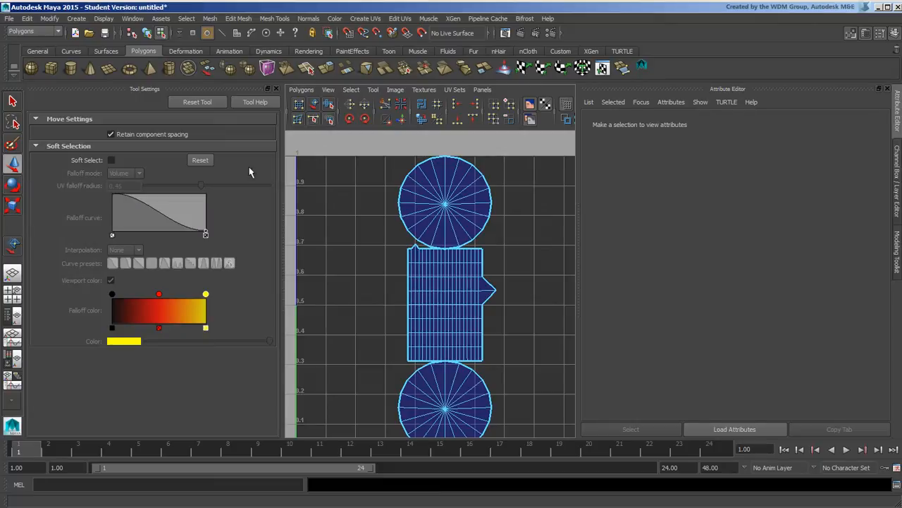
Test a shortest edge path between band corner UVs, clear it, and activate the Tweak UV Tool
left_click(319, 122)
left_click(408, 248)
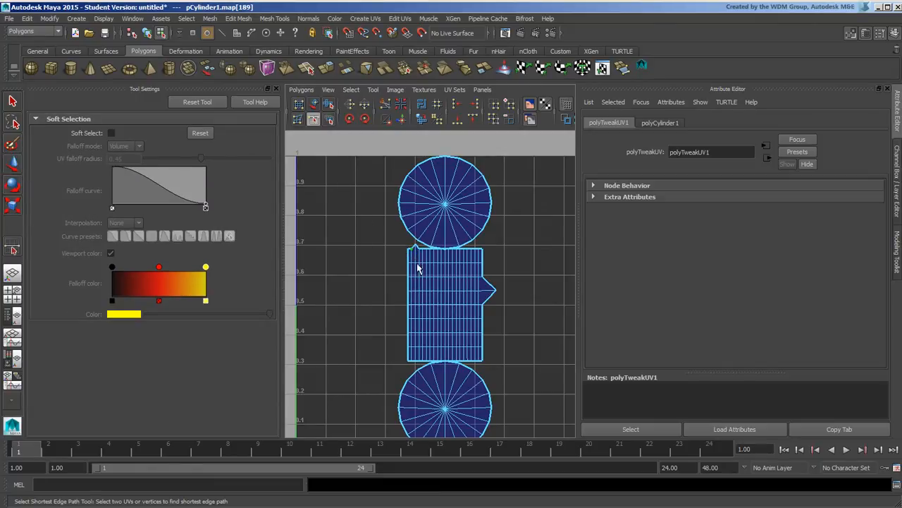
left_click(483, 366)
left_click(495, 374)
left_click(404, 249)
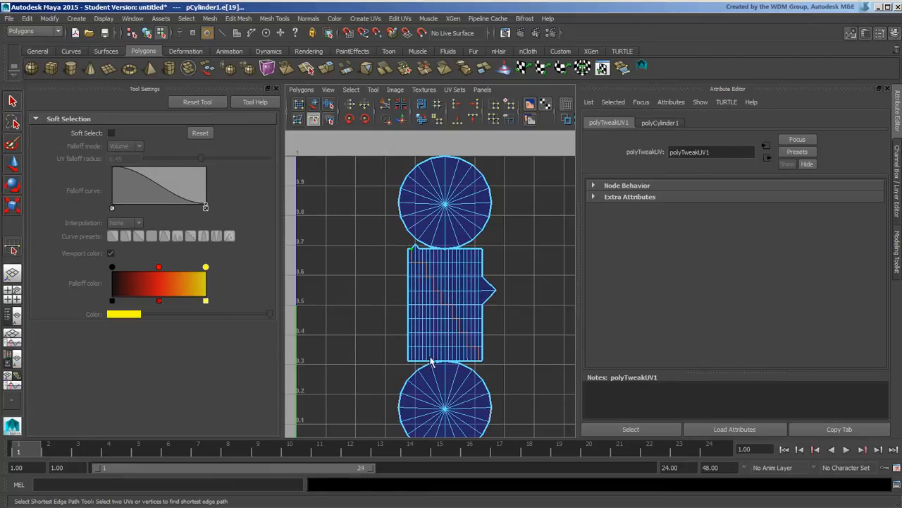
left_click(366, 195)
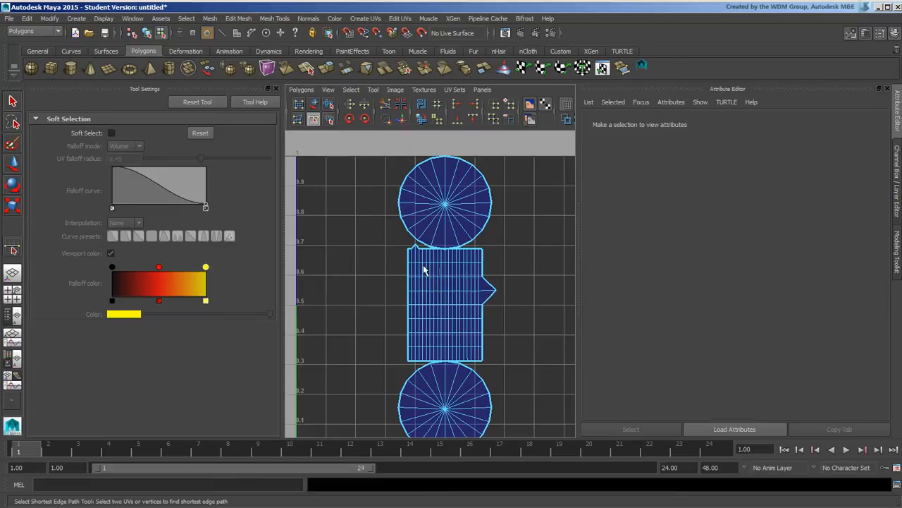
left_click(489, 251)
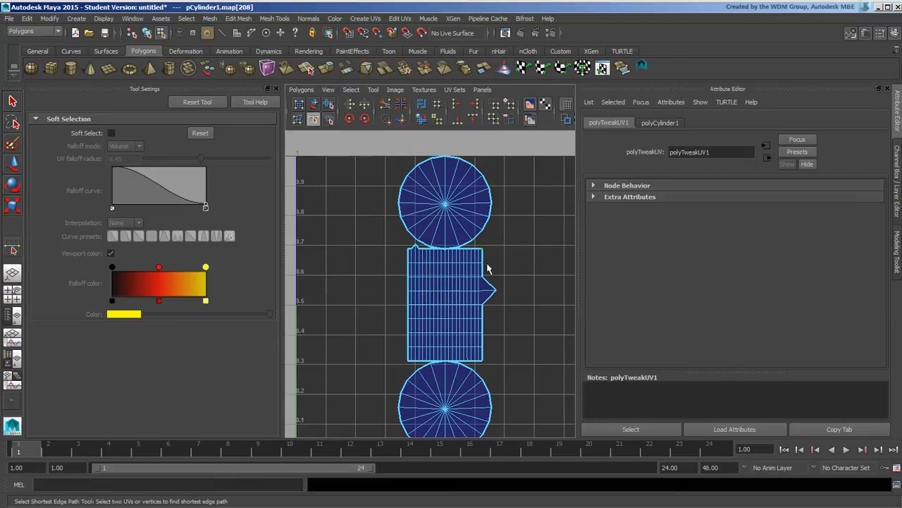
left_click(536, 244)
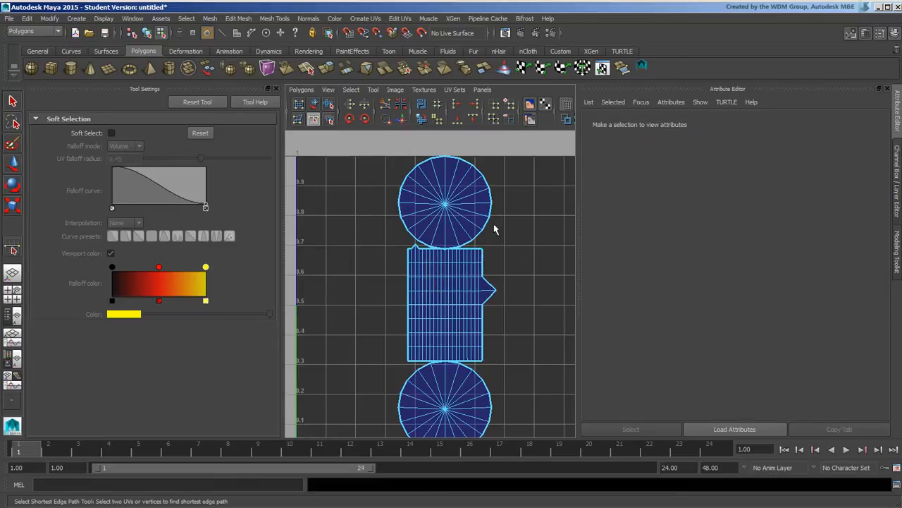
left_click(329, 121)
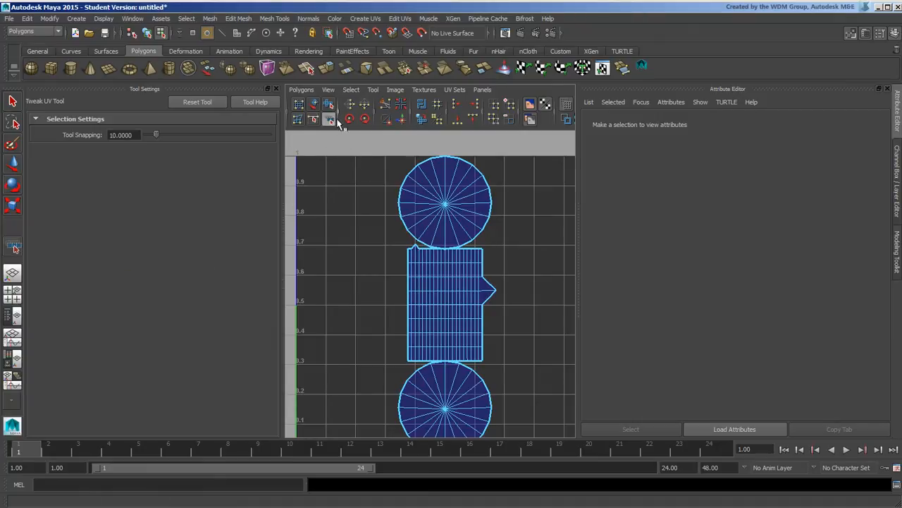
Select all the band shell's UVs, activate the Smooth UV Tool, and show the Polygons menu
left_click(456, 274)
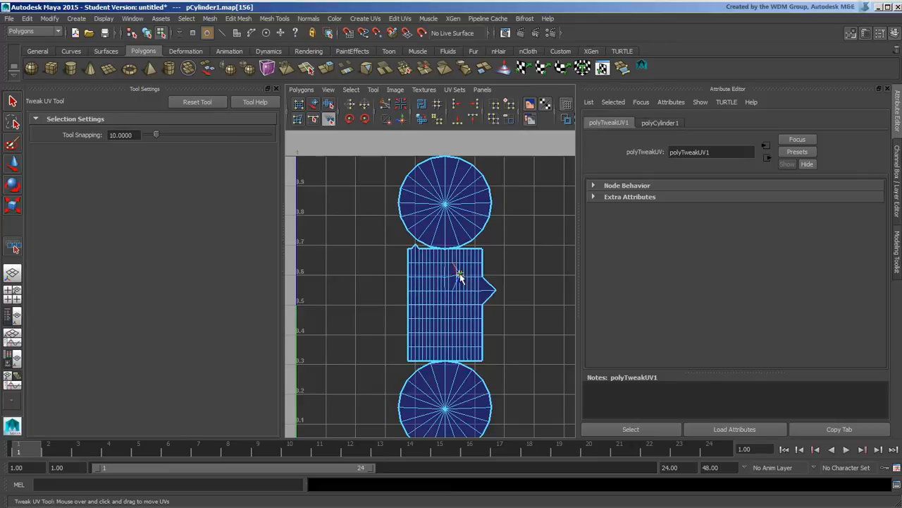
left_click(436, 296)
left_click(14, 164)
left_click_drag(474, 242, 483, 258)
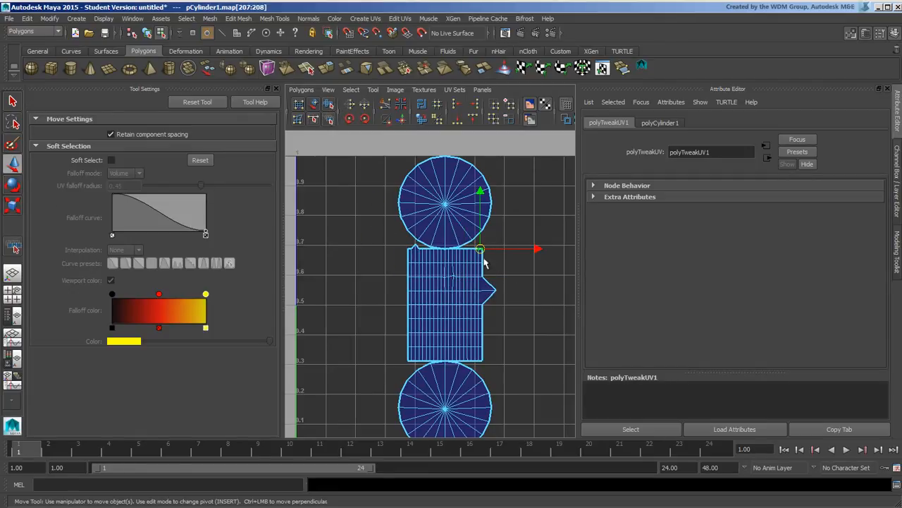
key("ctrl+z")
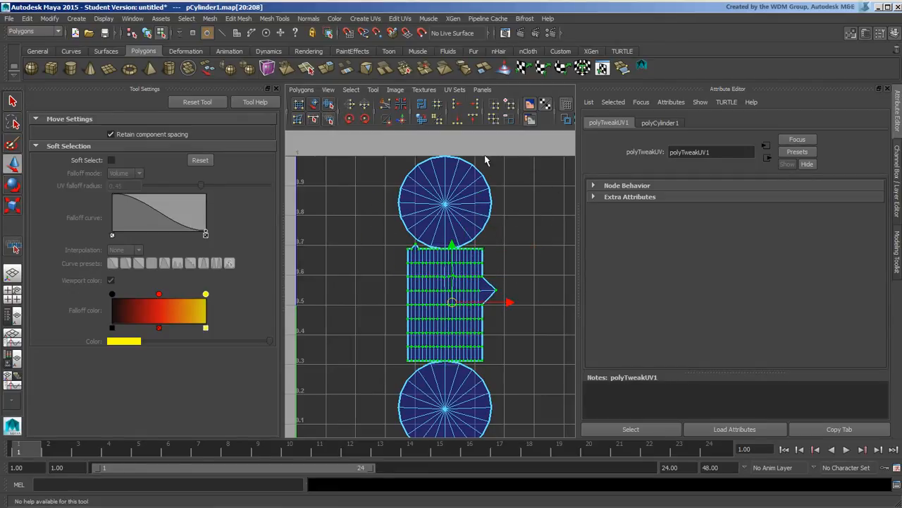
left_click(329, 105)
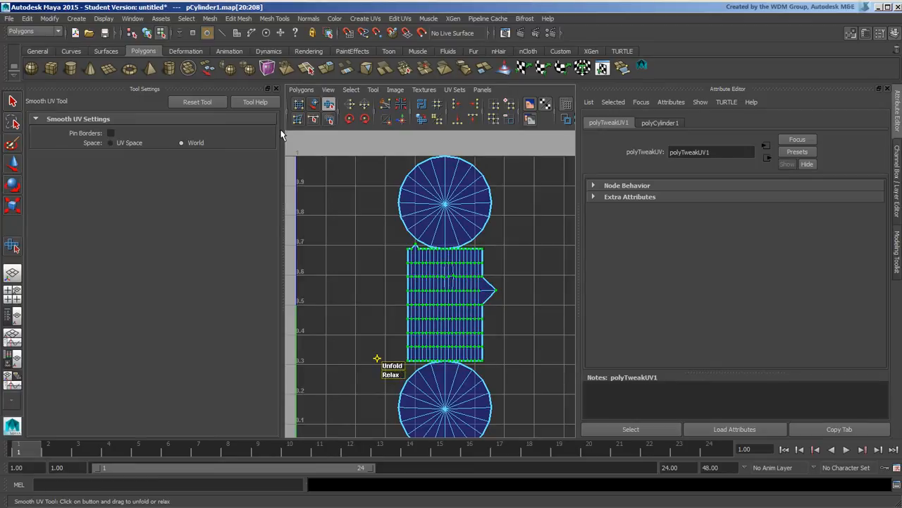
left_click(302, 90)
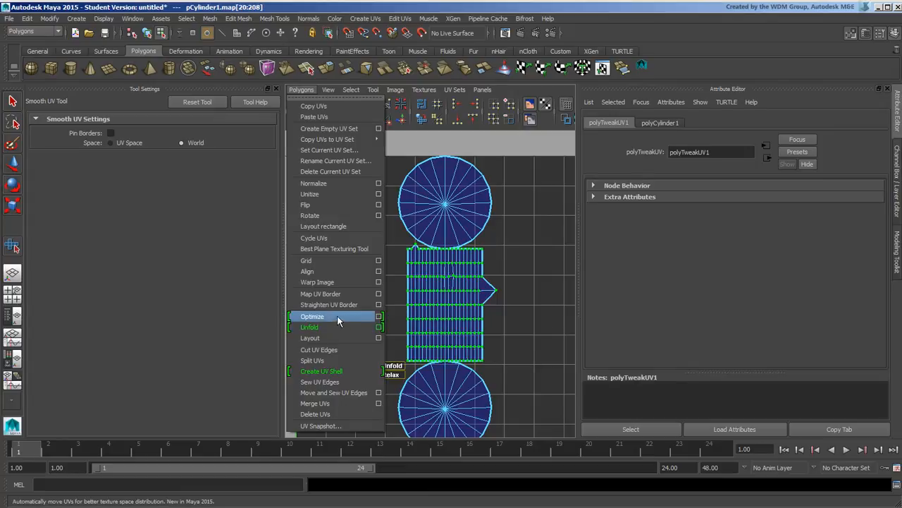
Review the Optimize UVs options (Unfold3D method, 1 iteration) and close the window unchanged
left_click(378, 317)
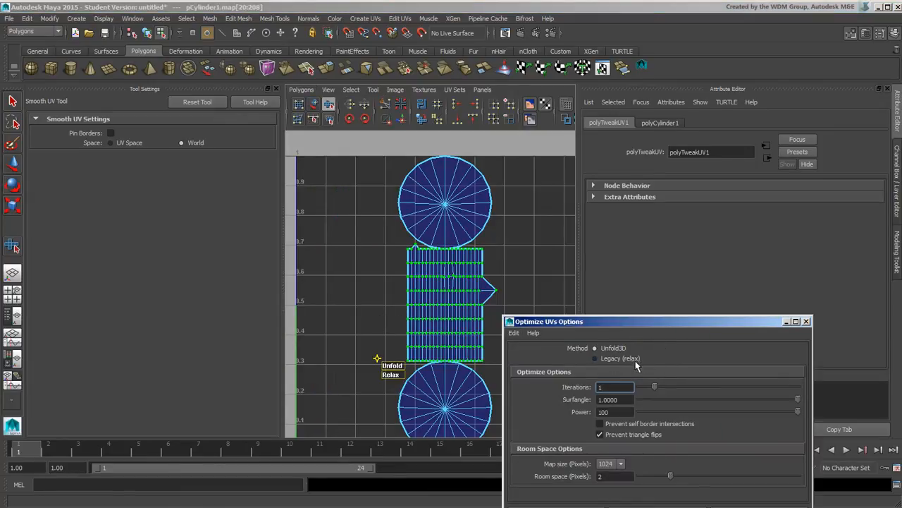
left_click(806, 321)
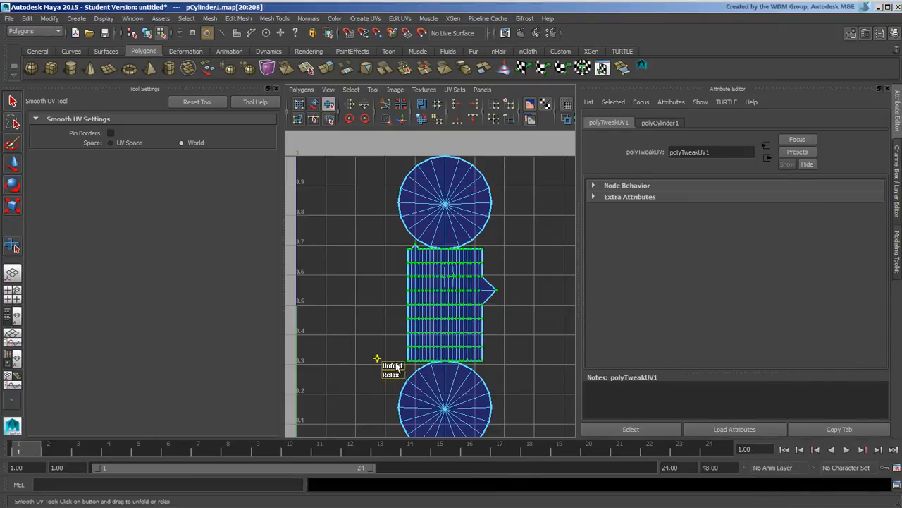
mouse_move(399, 371)
left_mouse_down()
mouse_move(469, 372)
mouse_move(396, 366)
mouse_move(387, 376)
mouse_move(407, 379)
mouse_move(378, 364)
mouse_move(449, 363)
mouse_move(382, 368)
mouse_move(389, 365)
left_mouse_up()
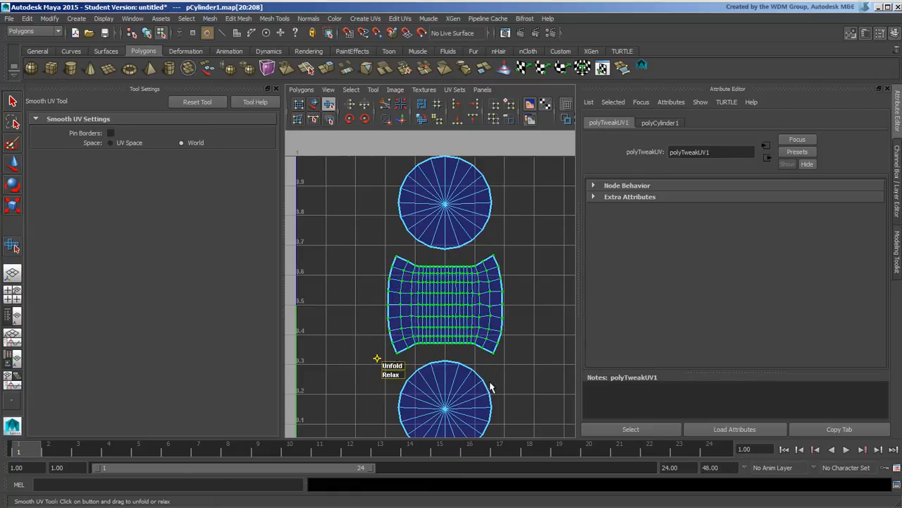
key("ctrl+z")
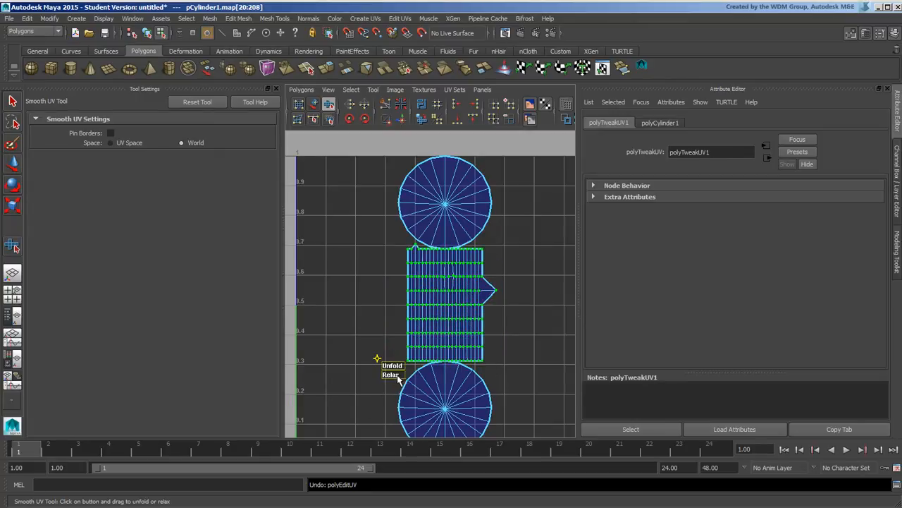
left_click(350, 224)
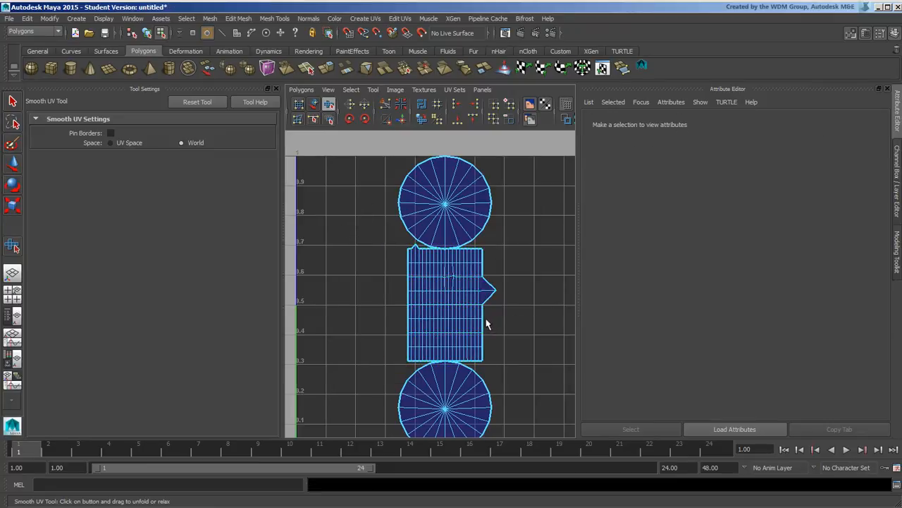
left_click(451, 317)
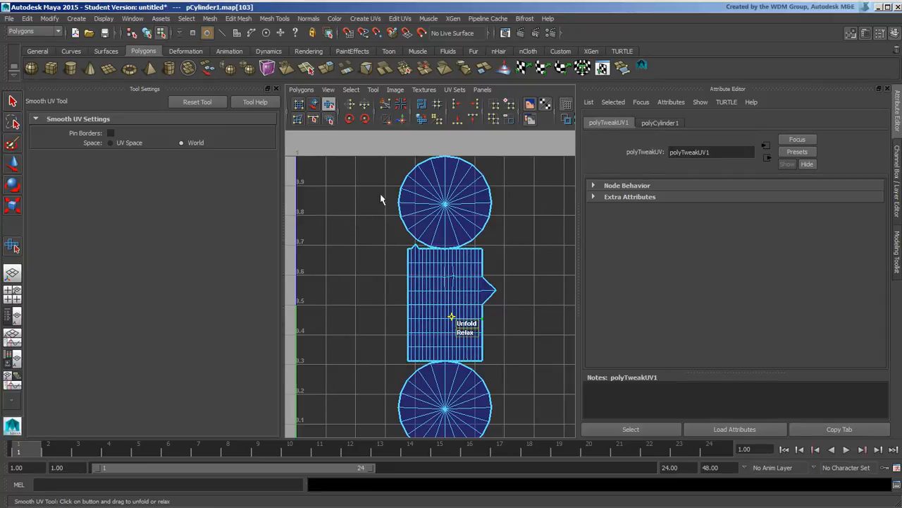
right_click(475, 304)
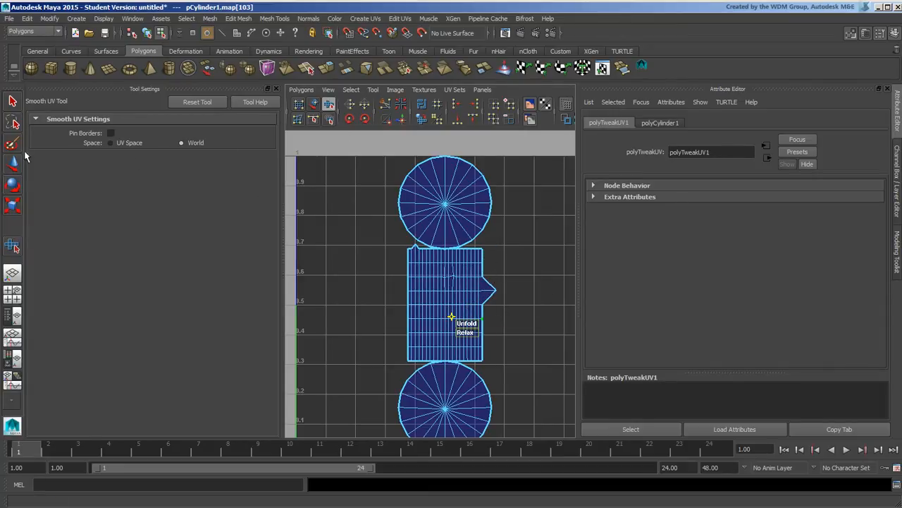
key("w")
Drag the band's corner UV up and right, then zoom in on the top cap
left_click(505, 248)
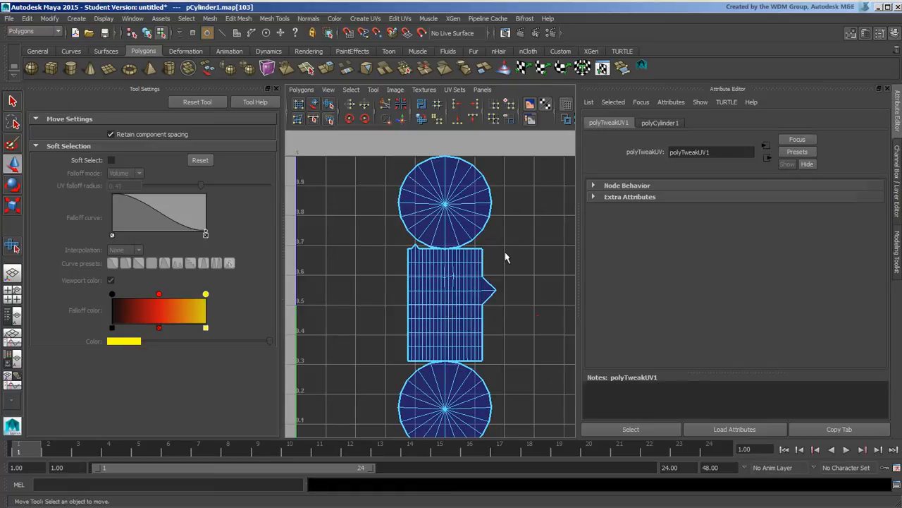
left_click_drag(478, 244, 491, 257)
right_click_drag(481, 246, 534, 223)
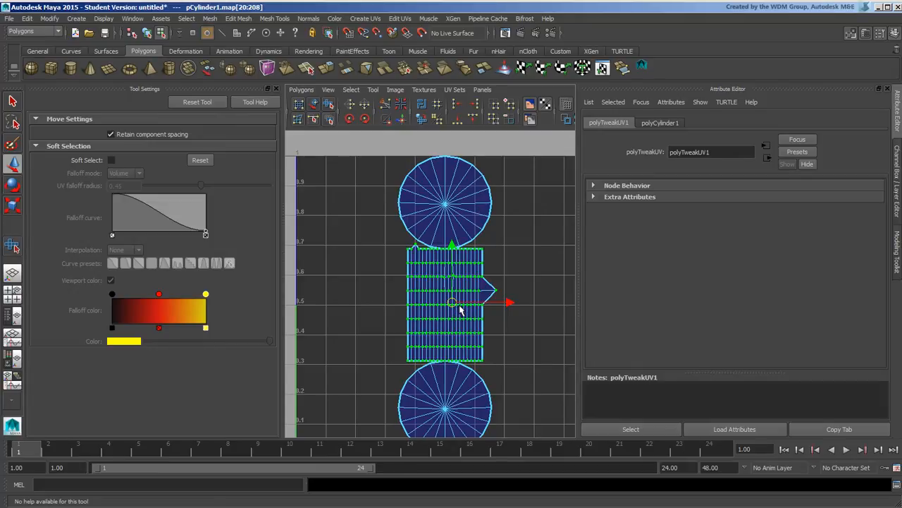
scroll(502, 227, "up", 5)
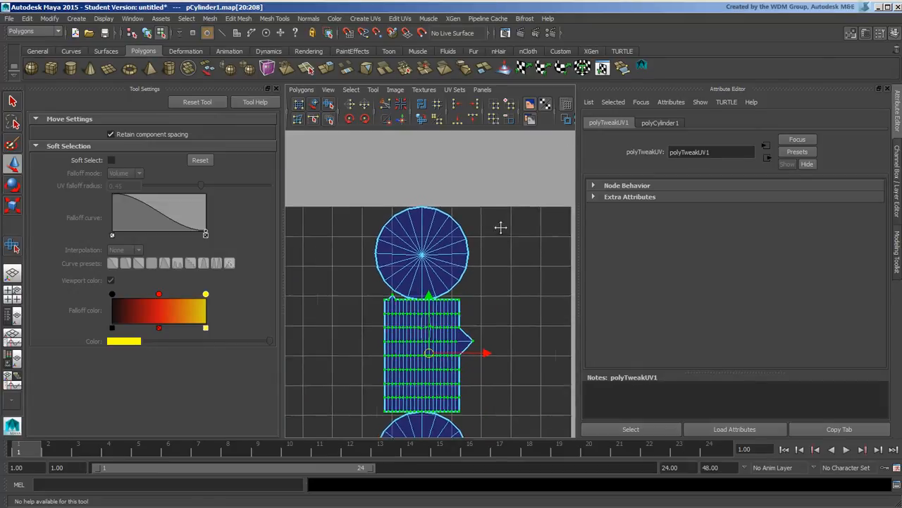
Select the top cap's vertical centre edges and cut the UVs along that seam
right_click_drag(408, 209, 409, 187)
left_click(409, 208)
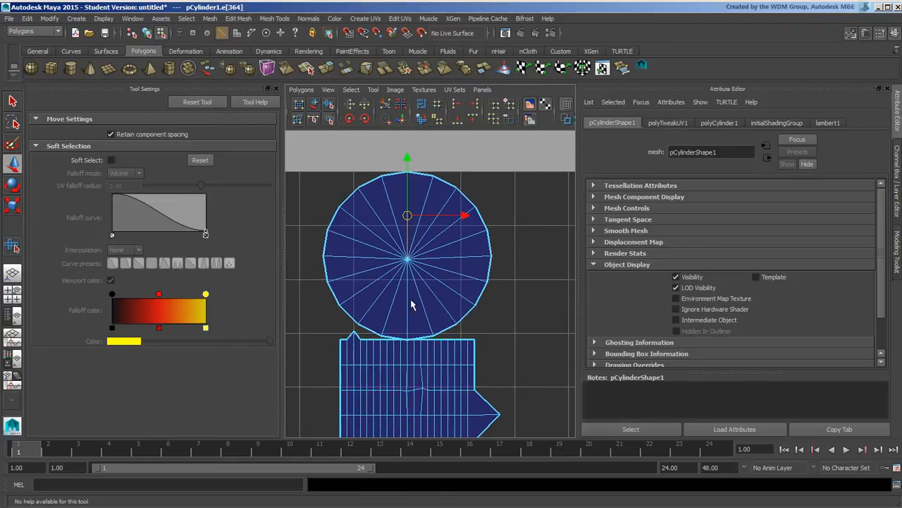
left_click(407, 314, "shift")
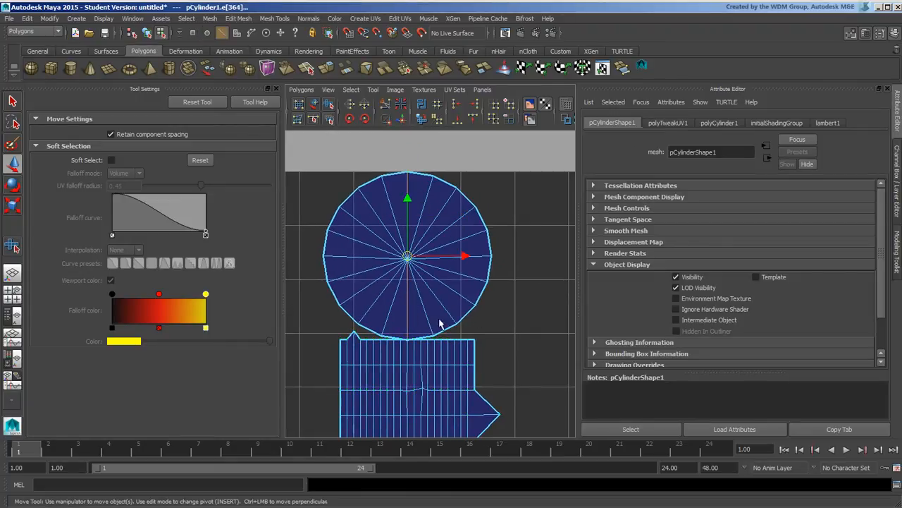
left_click(387, 106)
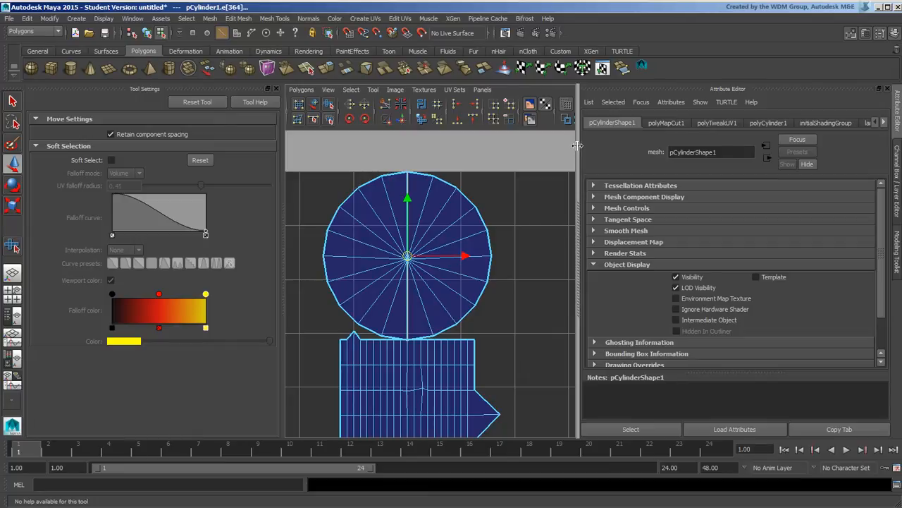
Widen the UV editing area, toggle Texture Borders off and on, and select the cap's right-side edges
left_click_drag(586, 146, 626, 147)
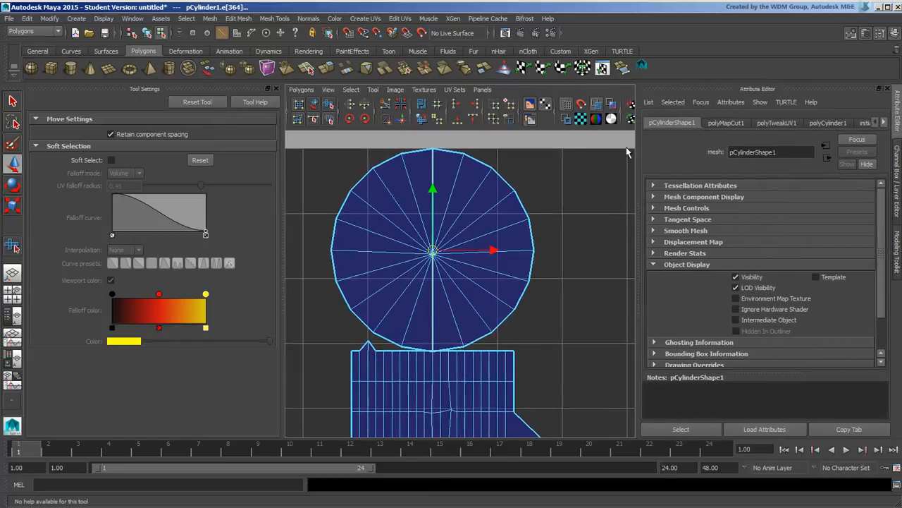
left_click(566, 120)
left_click(567, 121)
left_click(572, 247)
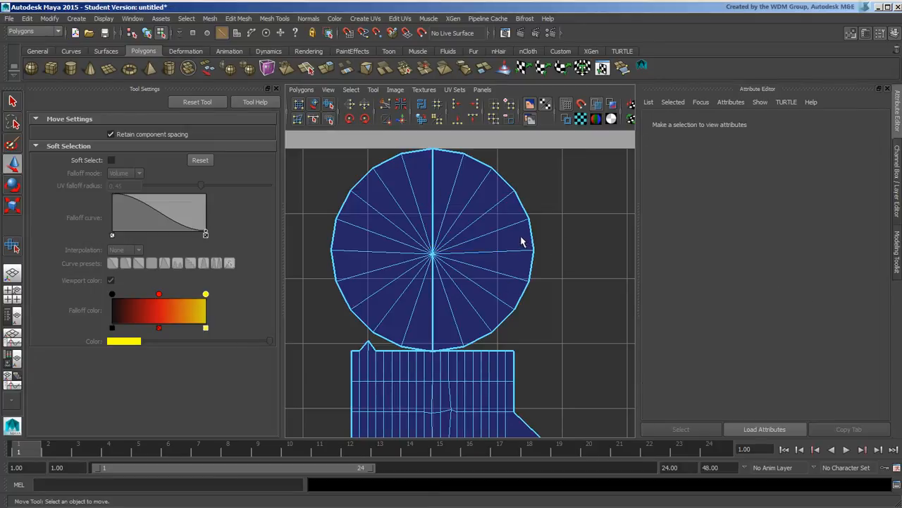
left_click_drag(521, 238, 550, 265)
left_click(314, 103)
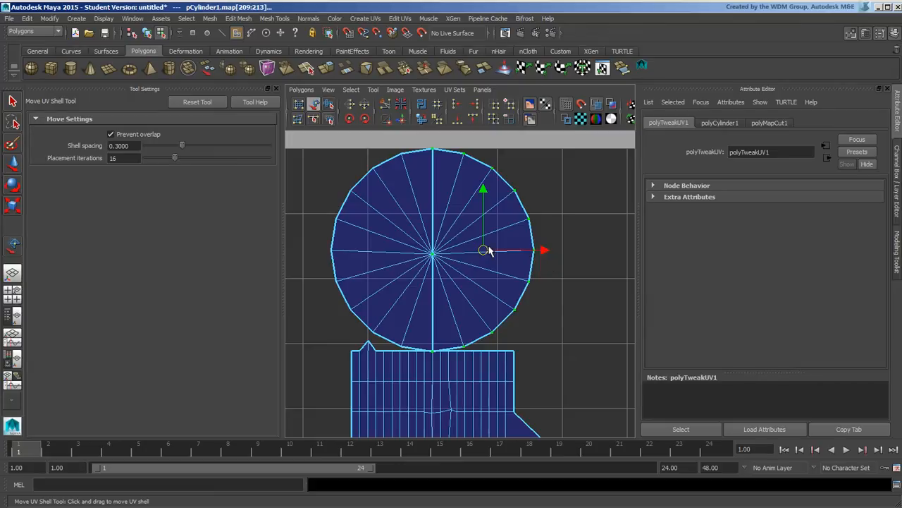
left_click_drag(488, 251, 583, 241)
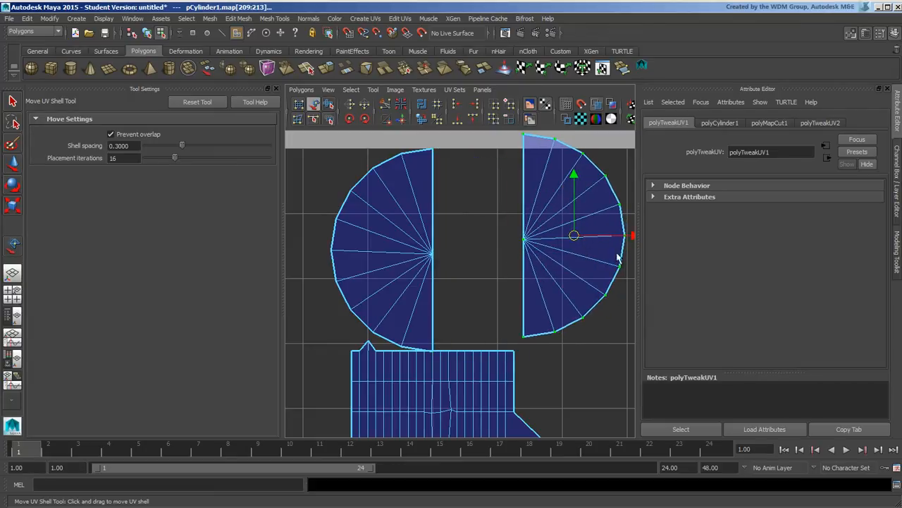
key("ctrl+z")
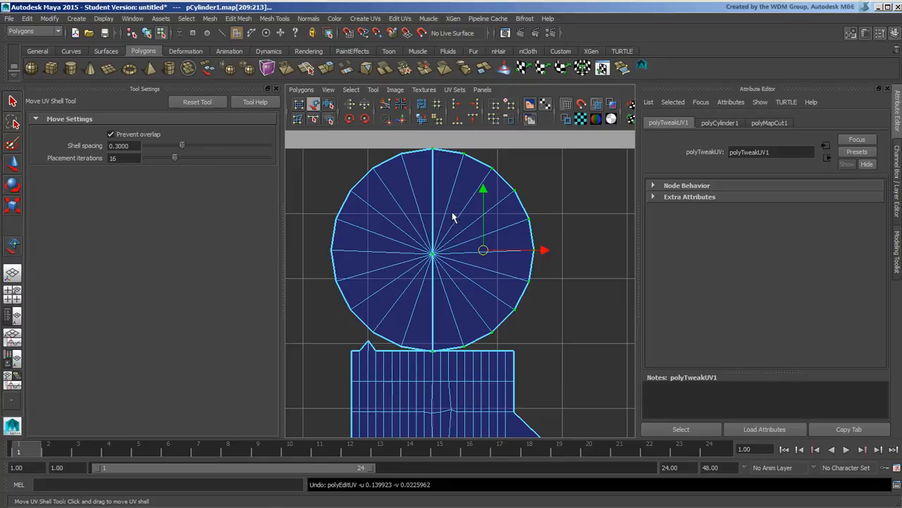
right_click(471, 226)
left_click_drag(397, 202, 462, 267)
key("ctrl+z")
key("ctrl+z")
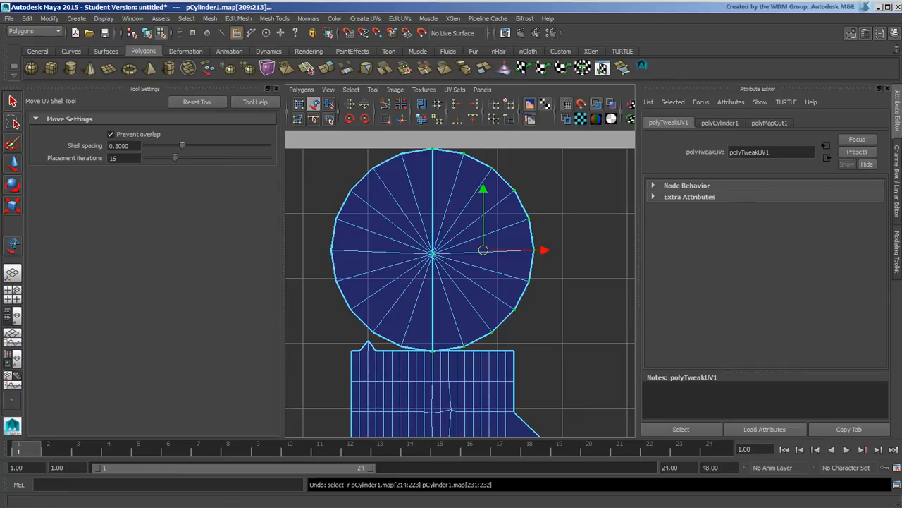
Select all the top cap's faces and split their UVs, then undo a trial shell move
left_click(14, 163)
left_click_drag(380, 200, 499, 294)
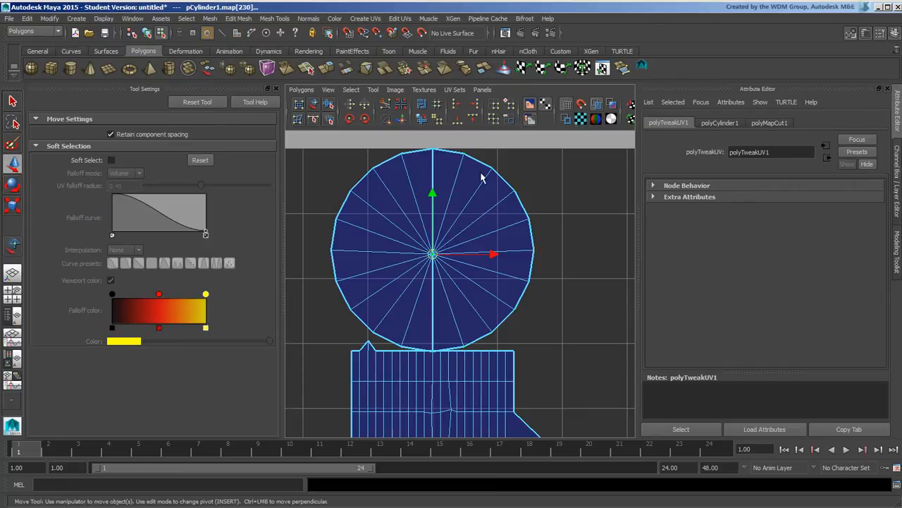
right_click_drag(457, 211, 453, 235)
left_click_drag(397, 207, 483, 277)
left_click(403, 104)
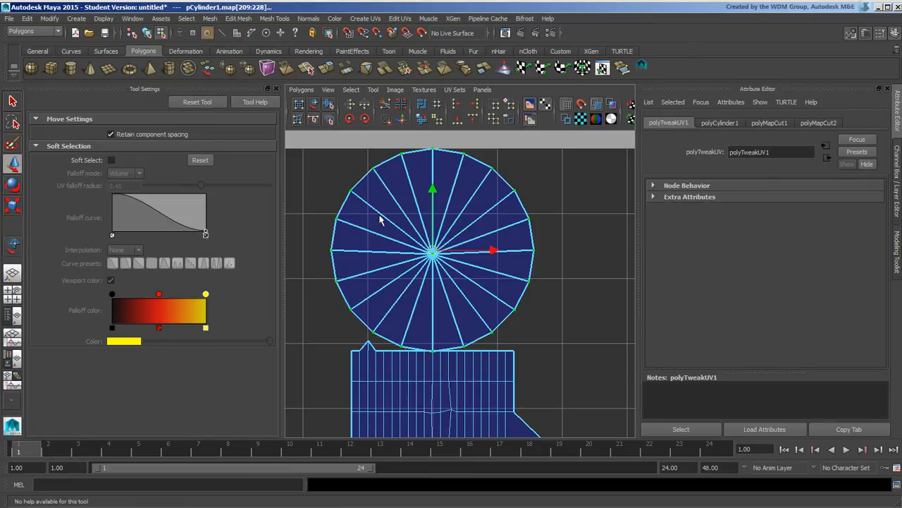
left_click_drag(458, 255, 431, 210)
key("ctrl+z")
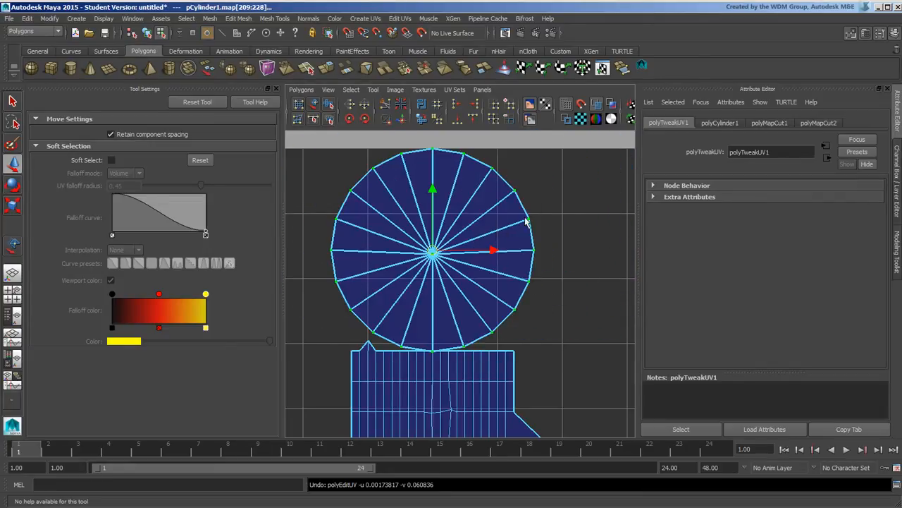
Undo the cap's UV split and clear the face selection
middle_click_drag(500, 200, 492, 223, "alt")
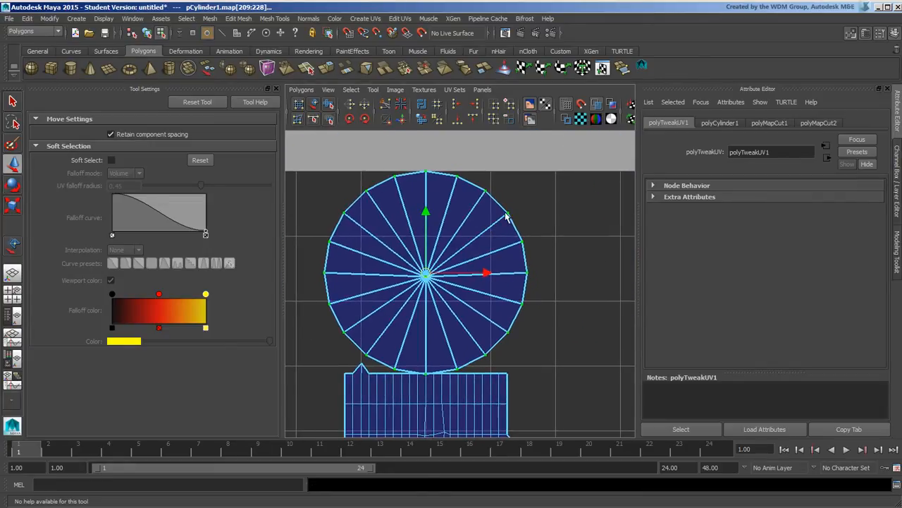
left_click(544, 200)
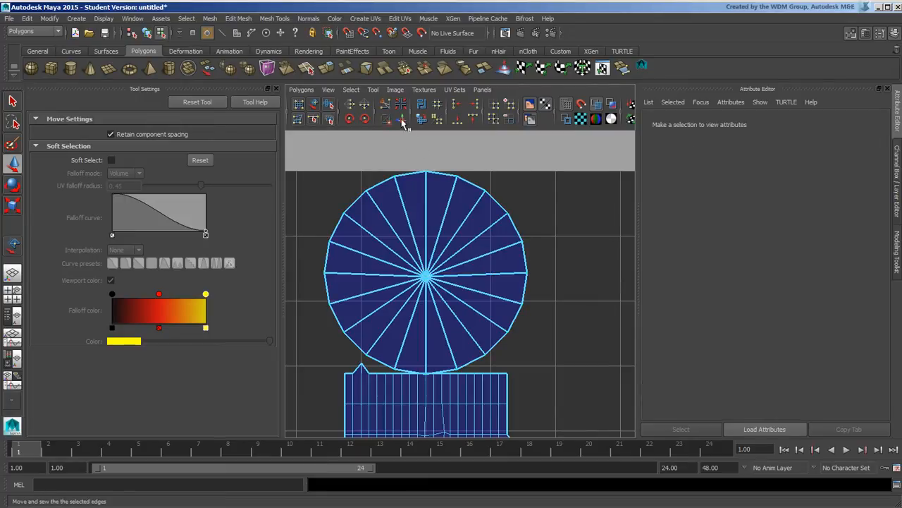
middle_click_drag(507, 230, 527, 183, "alt")
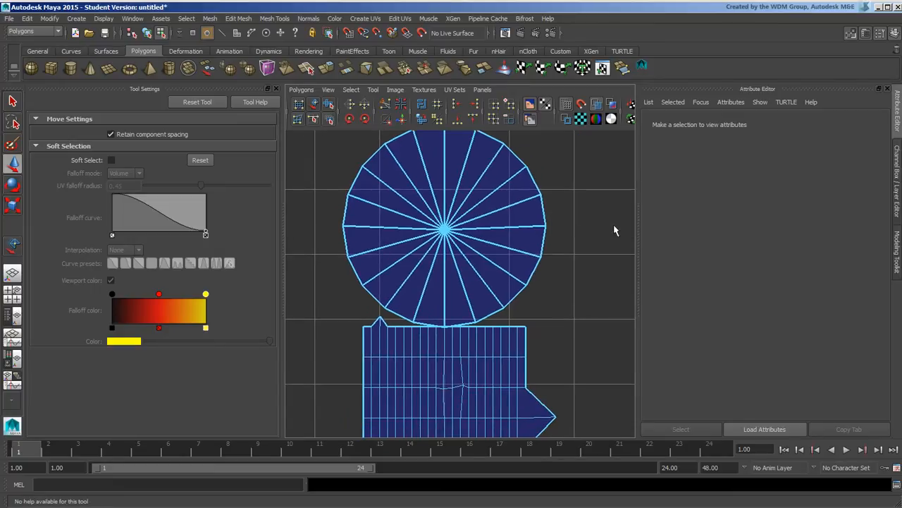
right_click_drag(614, 227, 499, 228, "alt")
middle_click_drag(492, 227, 467, 228, "alt")
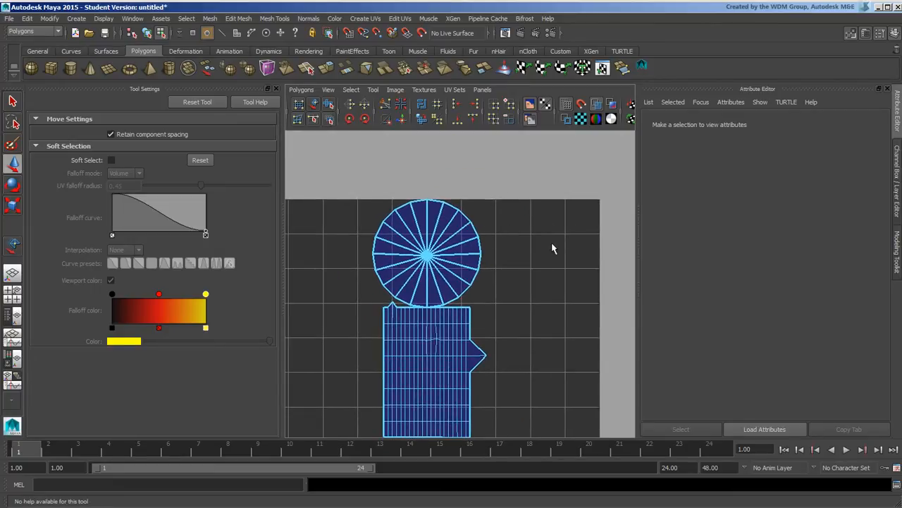
key("ctrl+z")
left_click(534, 262)
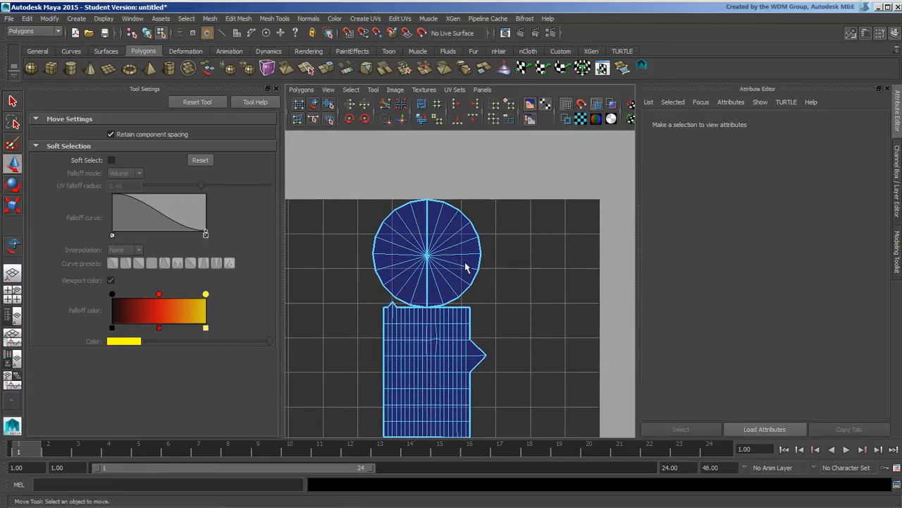
Select the cap's right half-shell and move it aside
right_click_drag(468, 252, 523, 248)
left_click_drag(477, 243, 494, 261)
right_click_drag(484, 254, 535, 210, "ctrl")
left_click_drag(452, 255, 566, 233)
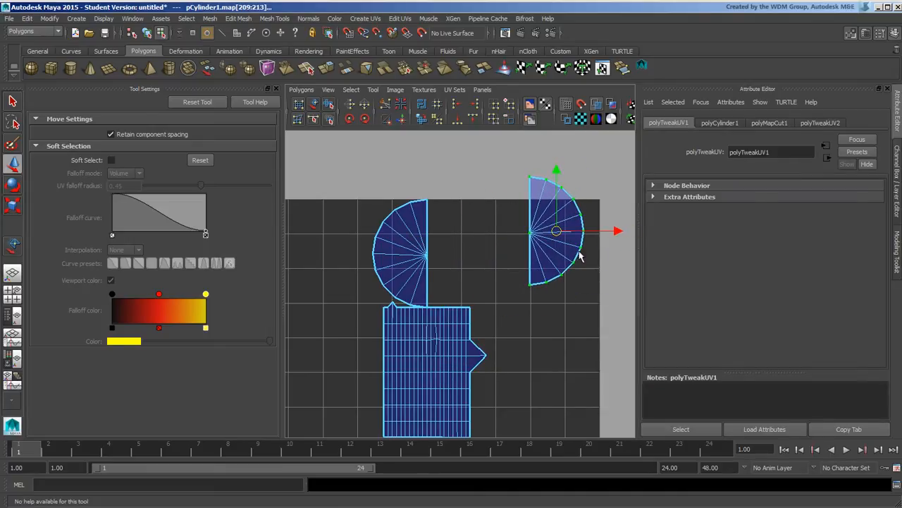
middle_click_drag(572, 249, 500, 242, "alt")
Select the halves' straight edges and Move and Sew them into one circle
right_click_drag(458, 212, 460, 190)
left_click_drag(451, 202, 468, 231)
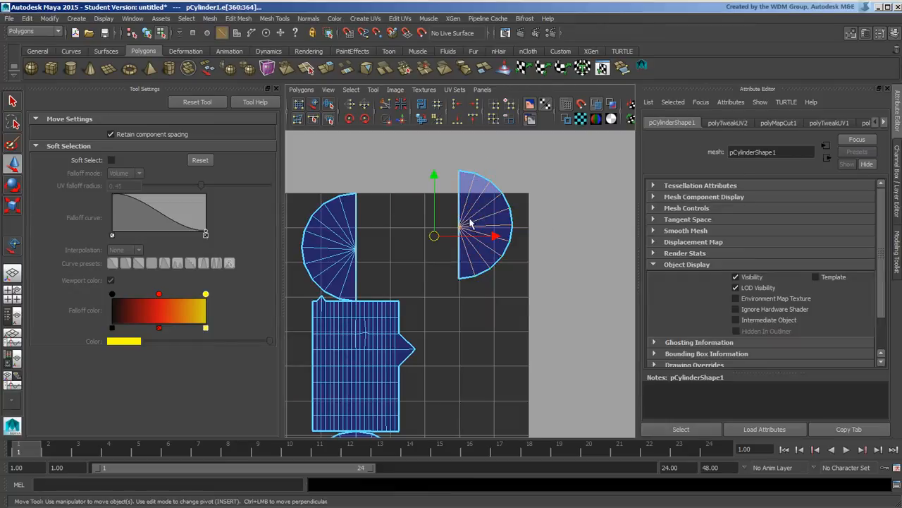
left_click(390, 122)
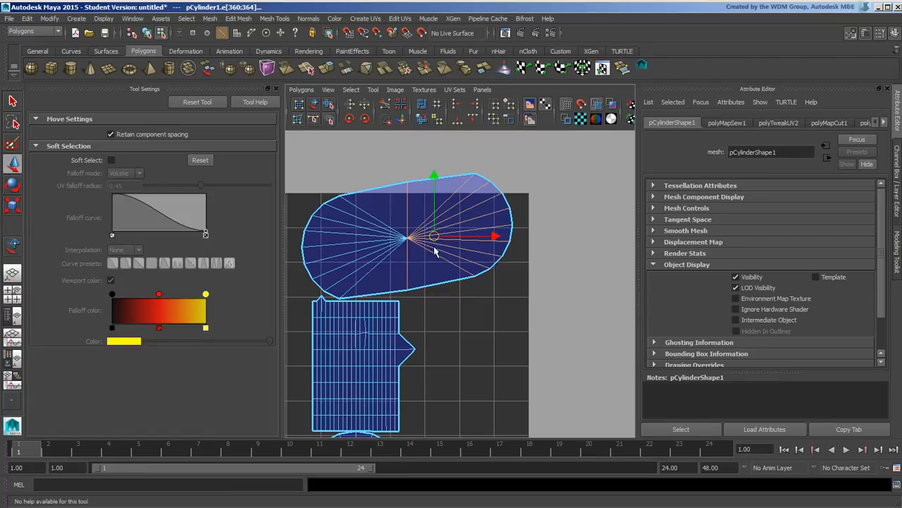
key("ctrl+z")
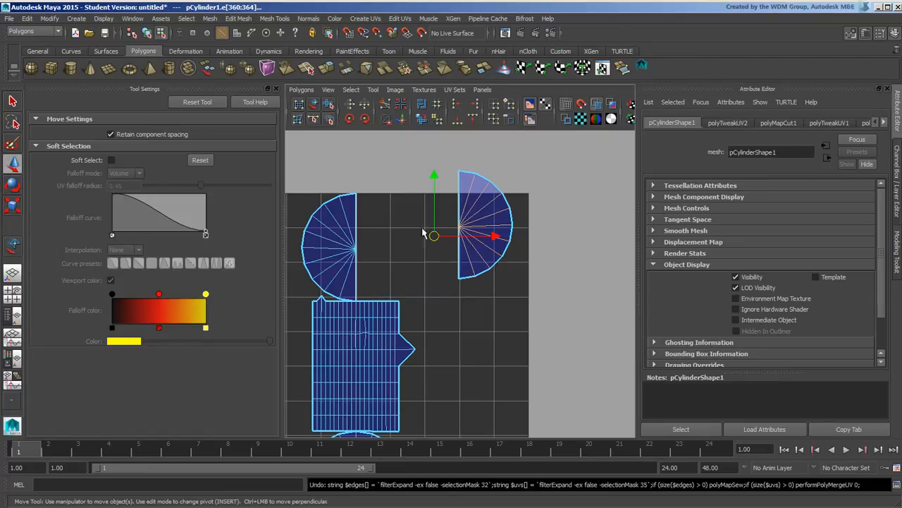
left_click(401, 119)
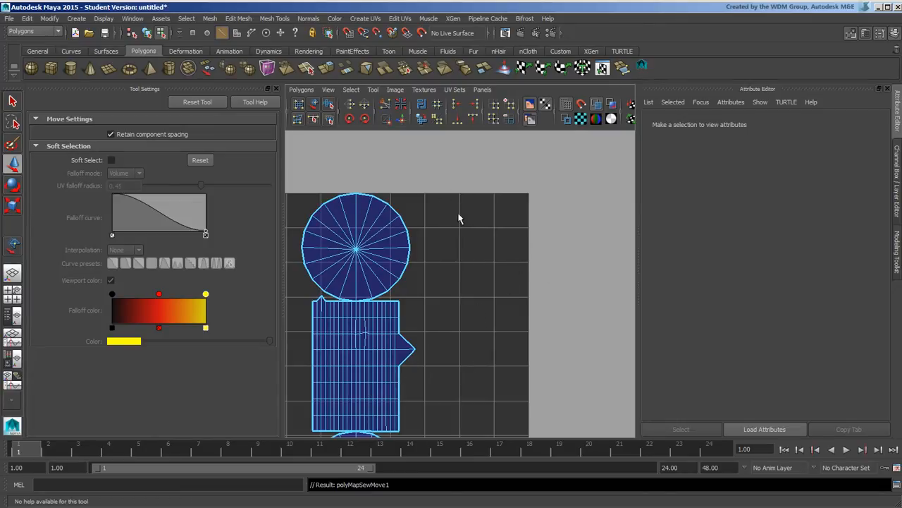
middle_click_drag(484, 207, 517, 171, "alt")
Select a single face near the band and move its UV piece out to the right
right_click_drag(546, 189, 479, 193, "alt")
middle_click_drag(485, 202, 506, 181, "alt")
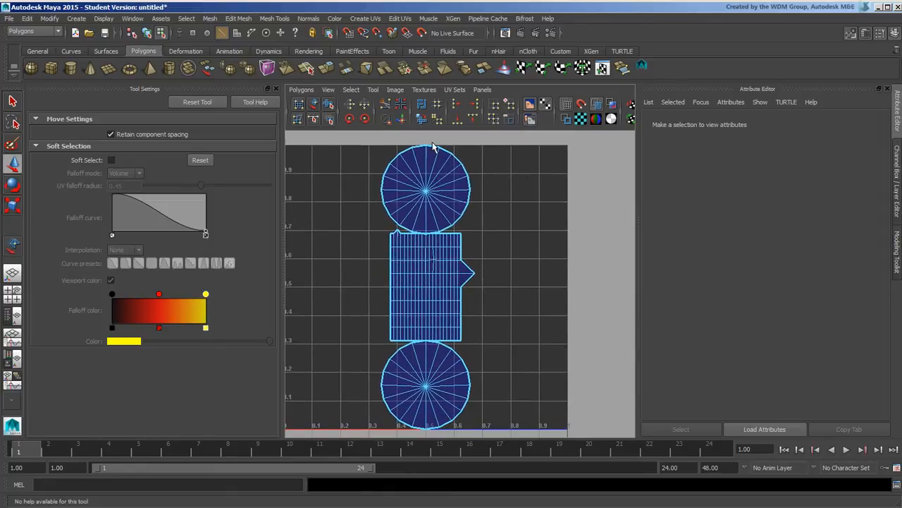
middle_click_drag(488, 248, 451, 244, "alt")
middle_click_drag(431, 279, 435, 203, "alt")
right_click_drag(381, 232, 539, 297, "alt")
middle_click_drag(380, 242, 398, 263, "alt")
right_click_drag(380, 246, 426, 246)
left_click(389, 250)
left_click_drag(389, 246, 554, 212)
Pull the piece's pointed corner UV down-left and snap its UVs to the grid
middle_click_drag(592, 201, 477, 258, "alt")
left_click_drag(409, 247, 435, 256)
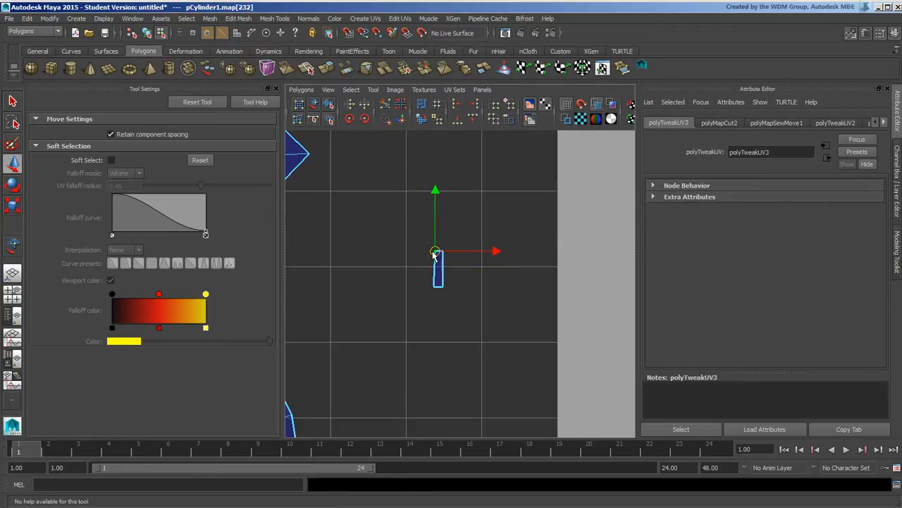
left_click(435, 296)
left_click(440, 287)
left_click_drag(440, 287, 366, 358)
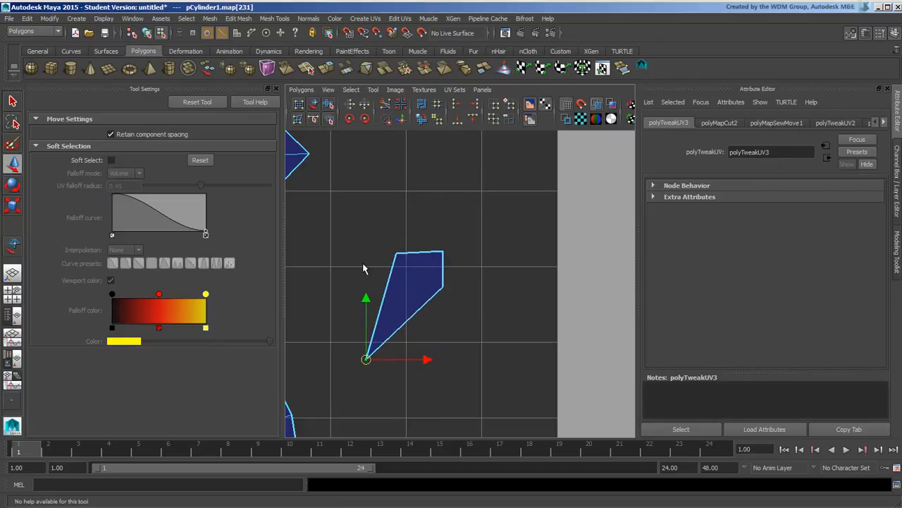
left_click_drag(303, 223, 482, 382)
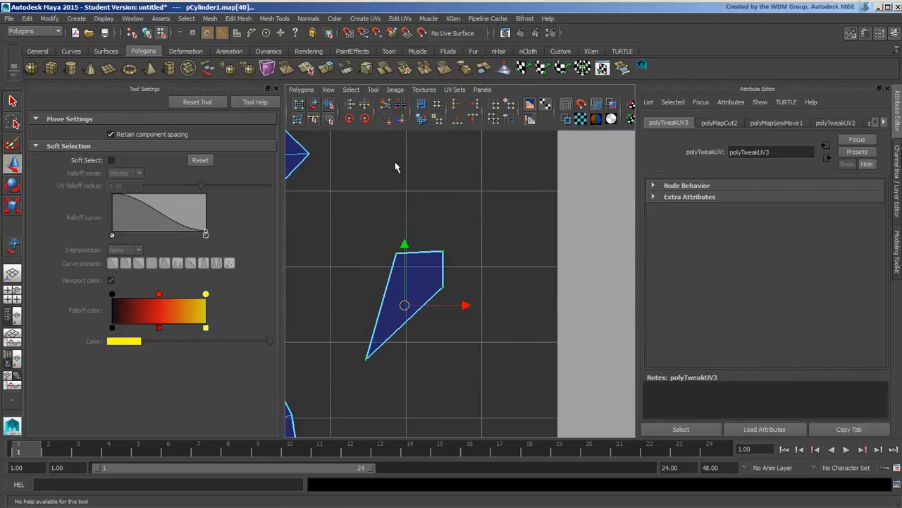
left_click(437, 104)
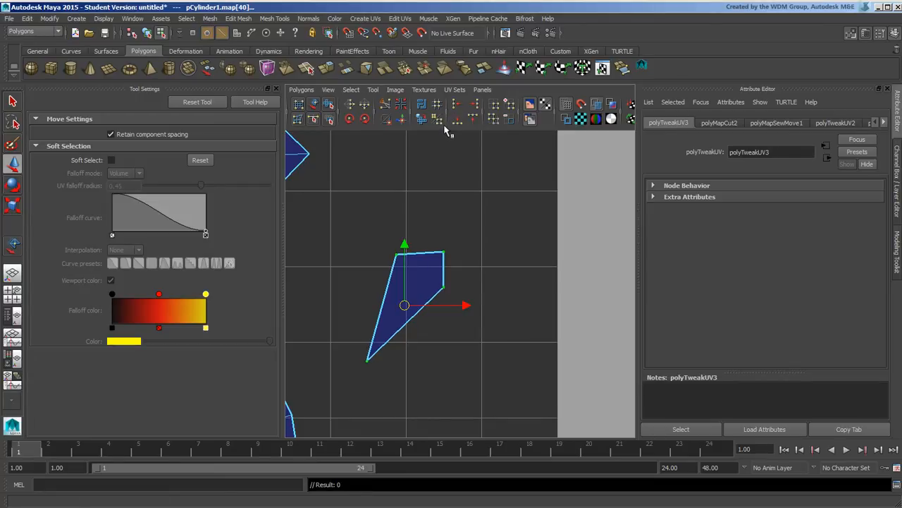
Move the wedge piece up-left and snap its UVs to the grid again
middle_click_drag(414, 258, 440, 270, "alt")
middle_click_drag(459, 202, 457, 198, "alt")
left_click(438, 105)
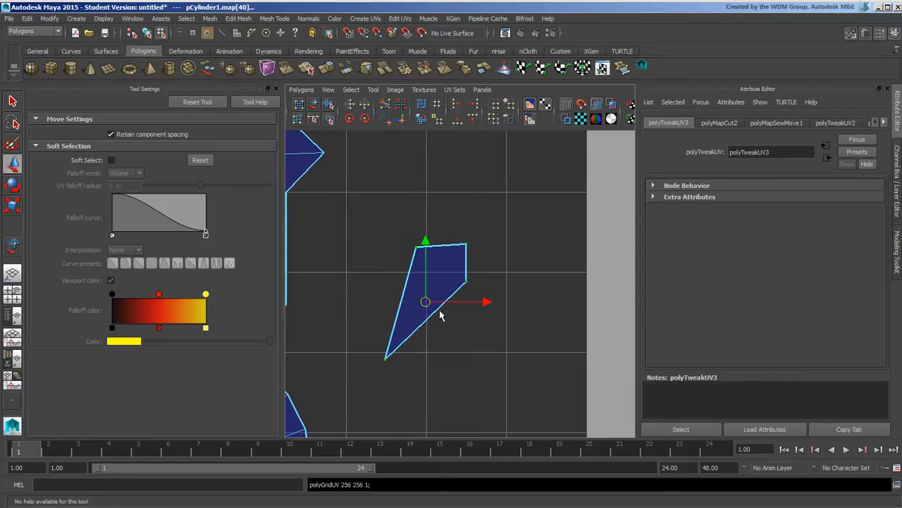
left_click_drag(429, 302, 414, 285)
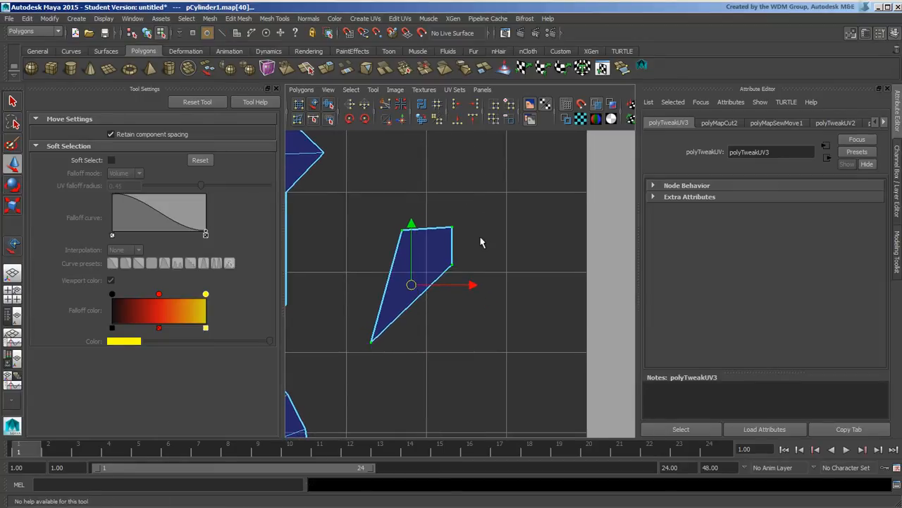
left_click(437, 104)
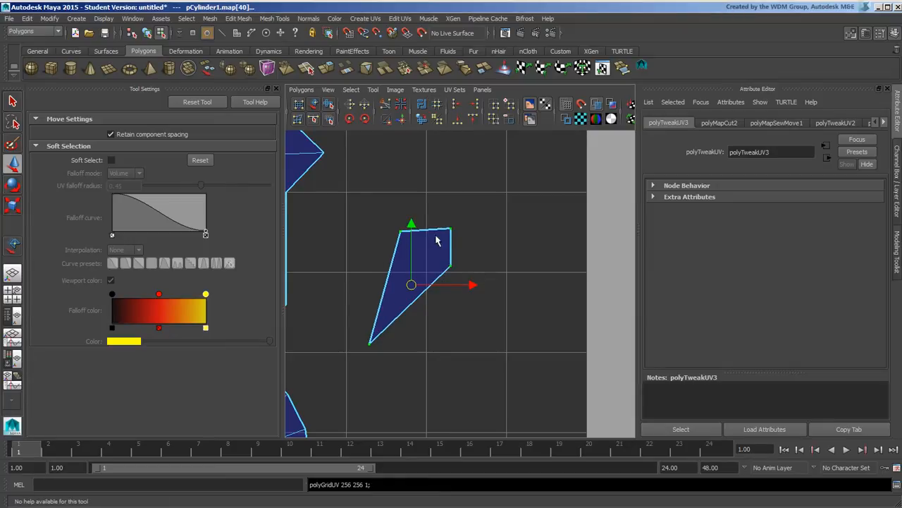
Zoom out to frame both caps, the band and the loose wedge, then deselect
middle_click_drag(437, 240, 449, 258, "alt")
right_click_drag(449, 258, 332, 219, "alt")
middle_click_drag(433, 210, 432, 216, "alt")
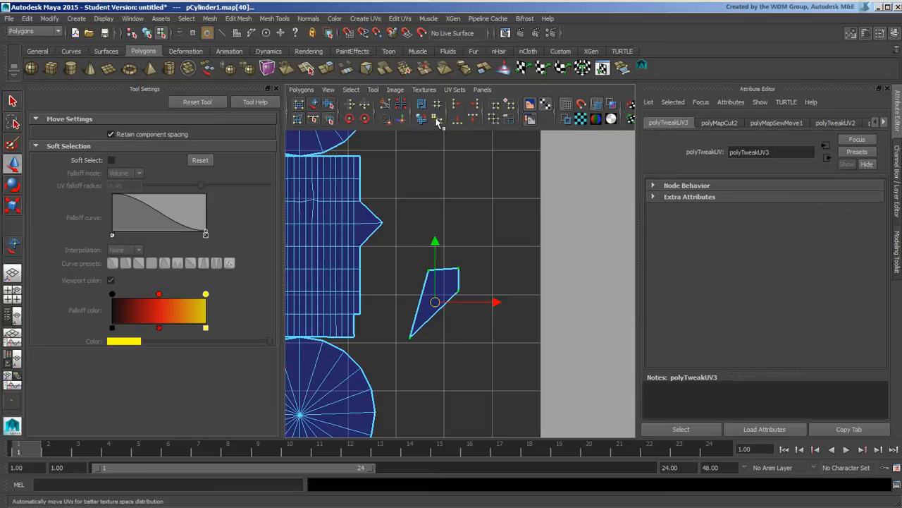
middle_click_drag(558, 244, 562, 258, "alt")
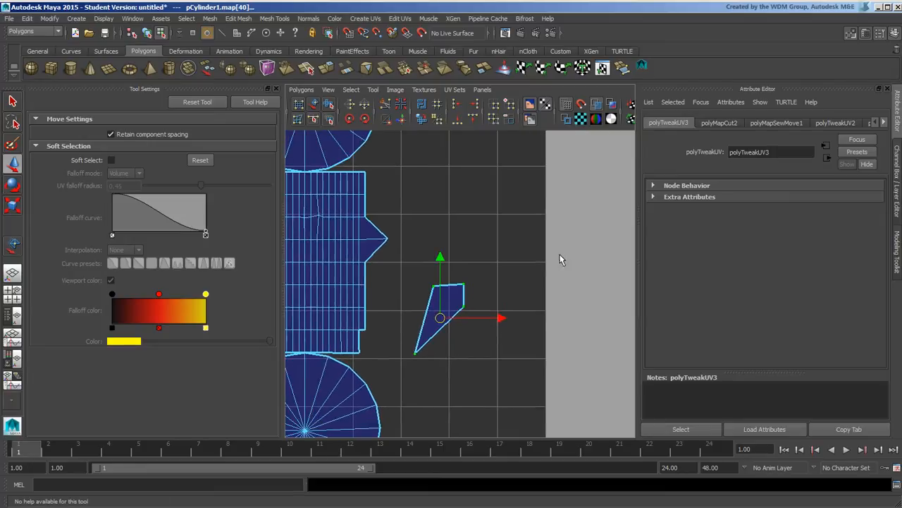
right_click_drag(612, 245, 337, 249, "alt")
middle_click_drag(336, 250, 353, 239, "alt")
left_click(476, 298)
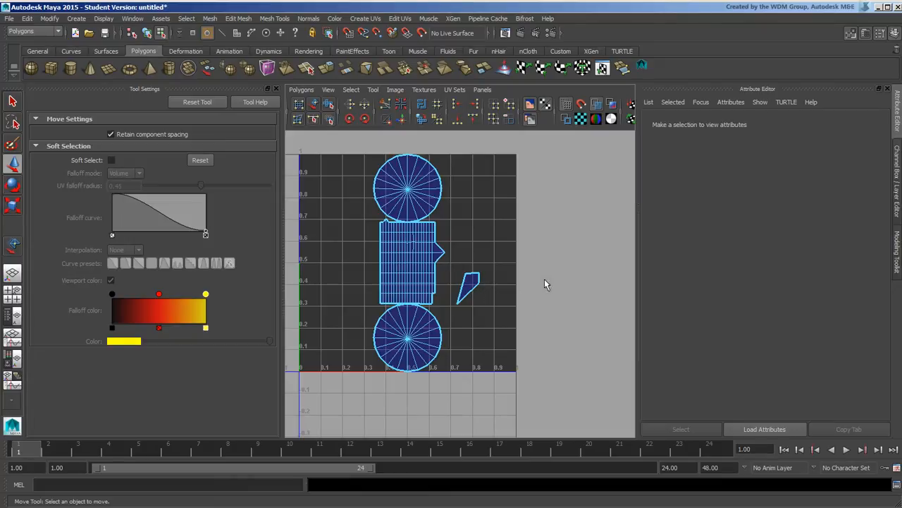
Select the small shell's border edge and Move and Sew it onto the band's right side
key("space")
key("space")
right_click_drag(469, 282, 471, 277)
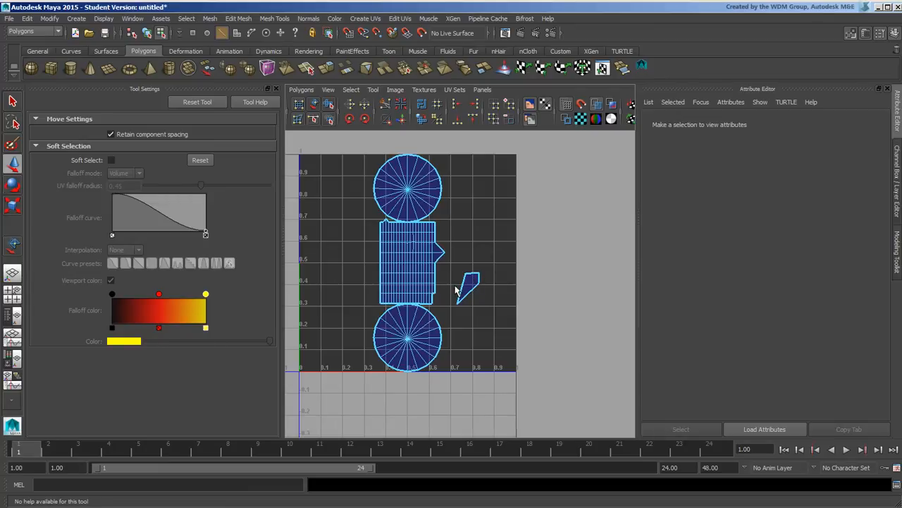
left_click(457, 289)
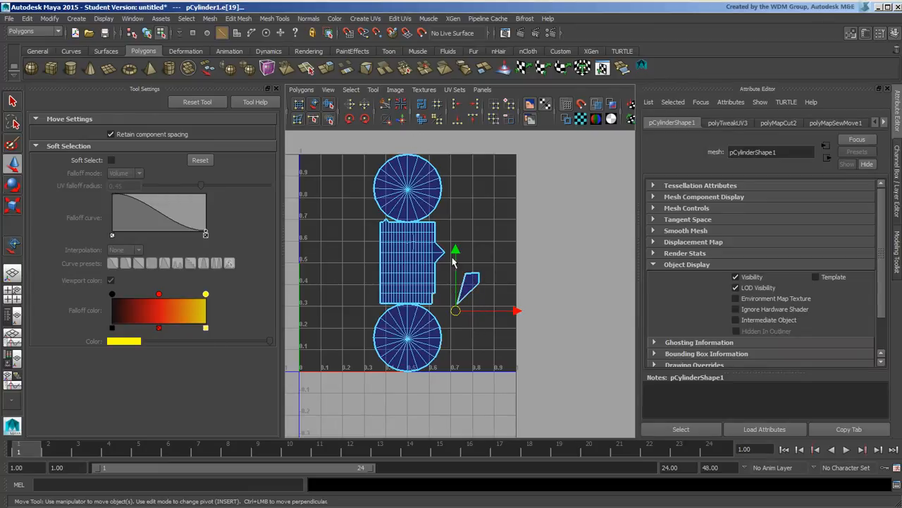
left_click(471, 279)
left_click(413, 134)
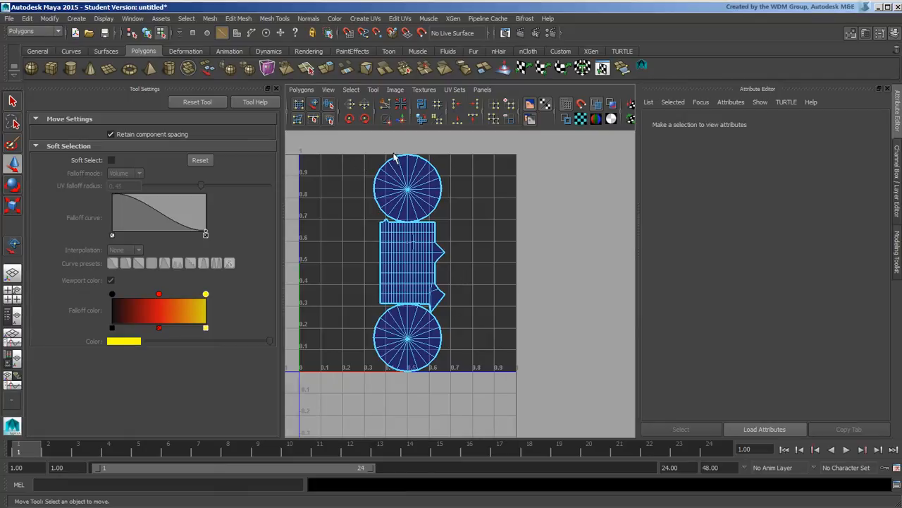
Run Layout UVs and marquee-select all the UVs
left_click(421, 105)
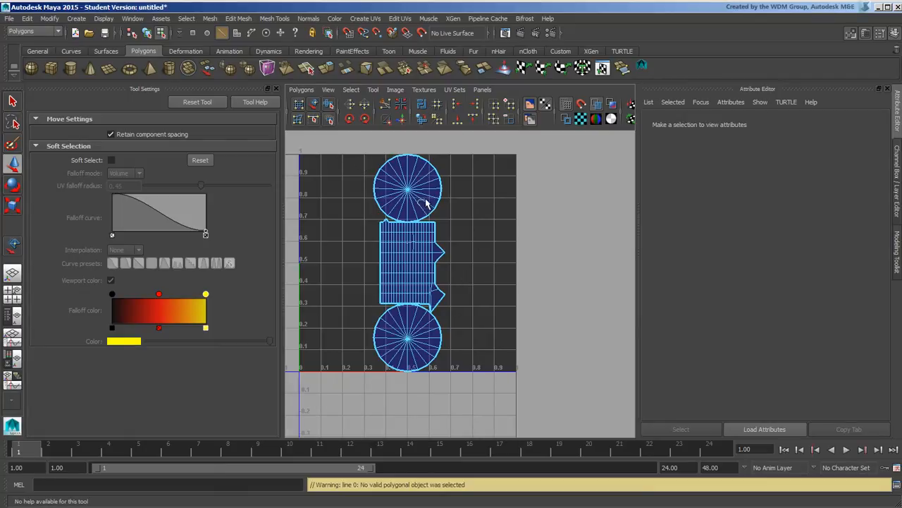
right_click_drag(425, 203, 457, 198)
left_click_drag(328, 144, 514, 389)
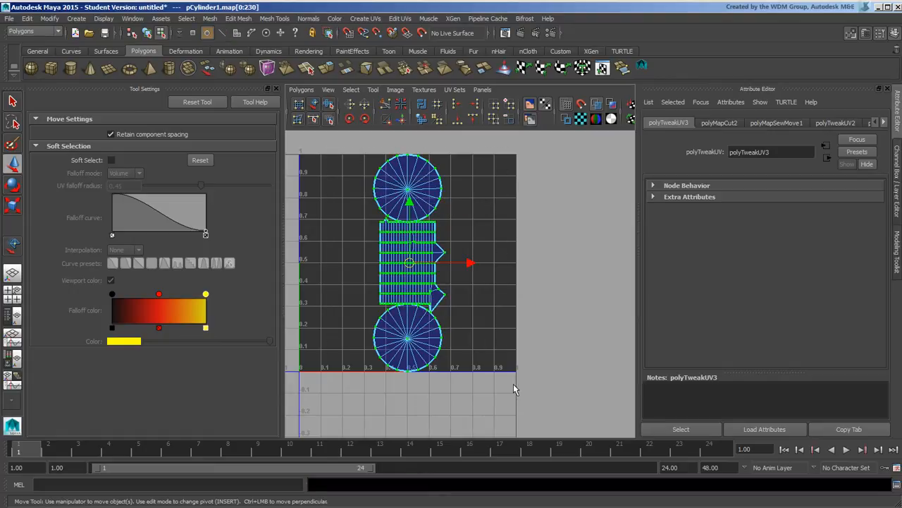
Run Layout UVs, then unfold all the selected UVs
left_click(422, 104)
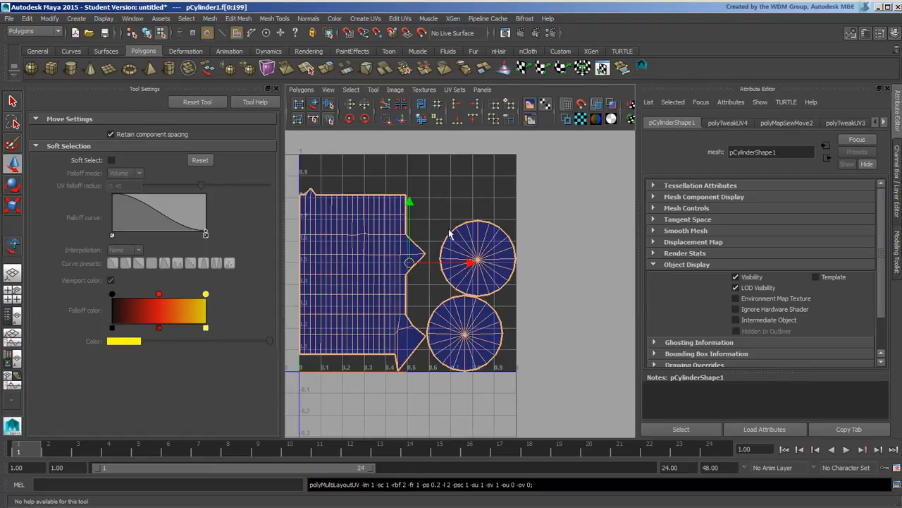
left_click(423, 120)
right_click_drag(407, 244, 438, 242)
left_click_drag(295, 169, 549, 352)
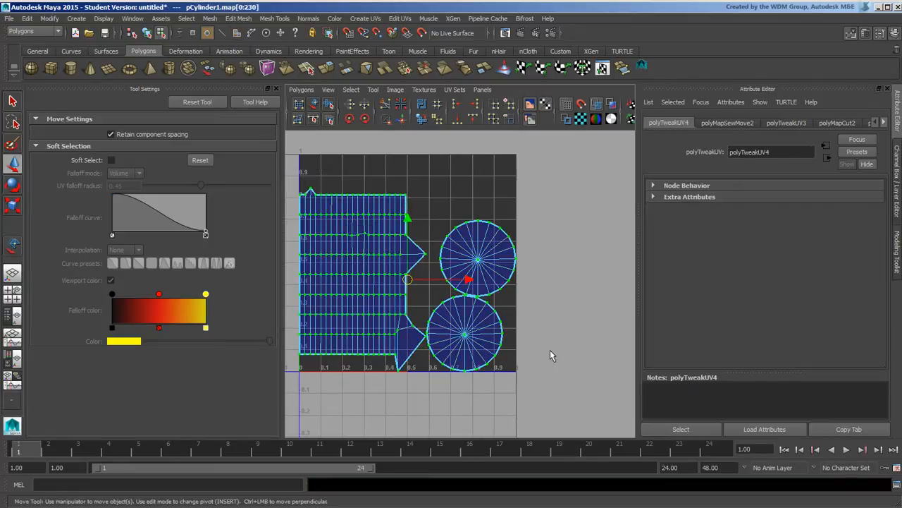
left_click(423, 120)
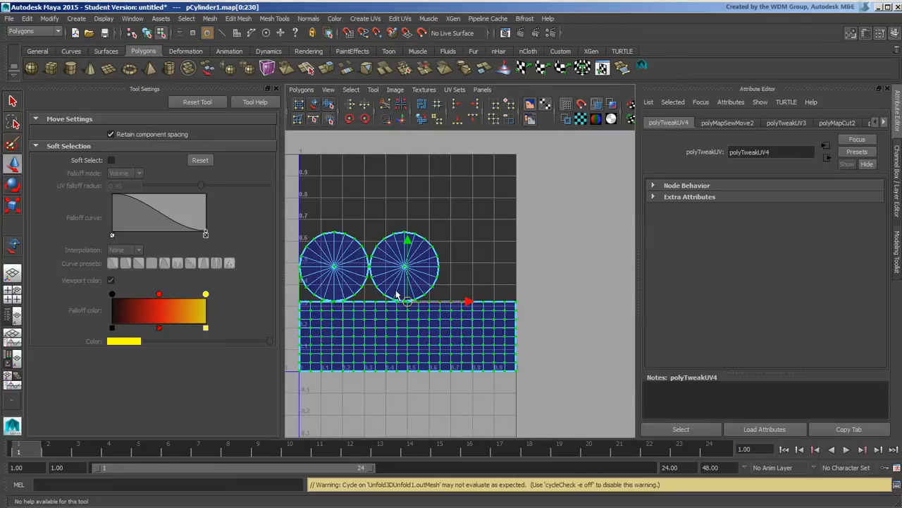
left_click(499, 233)
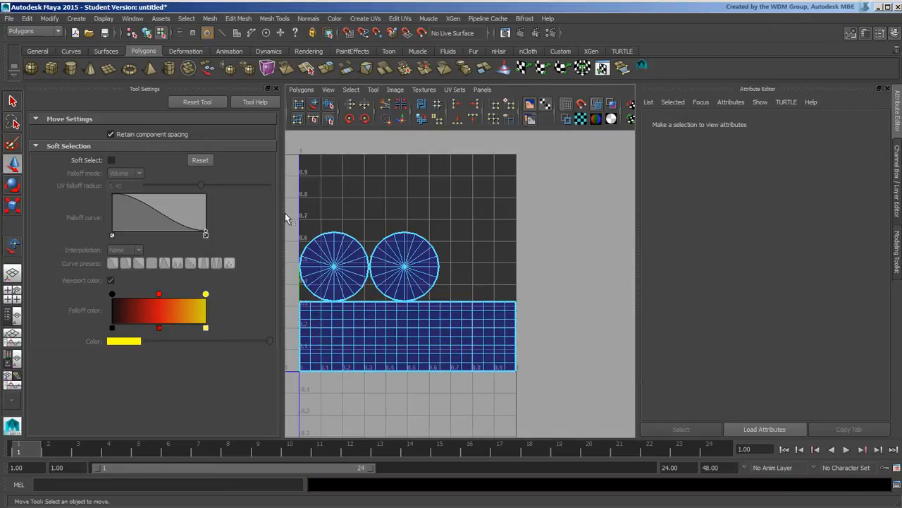
Reselect all UVs and unfold them with Unfold3D, laying the band along the bottom
left_click_drag(284, 213, 582, 400)
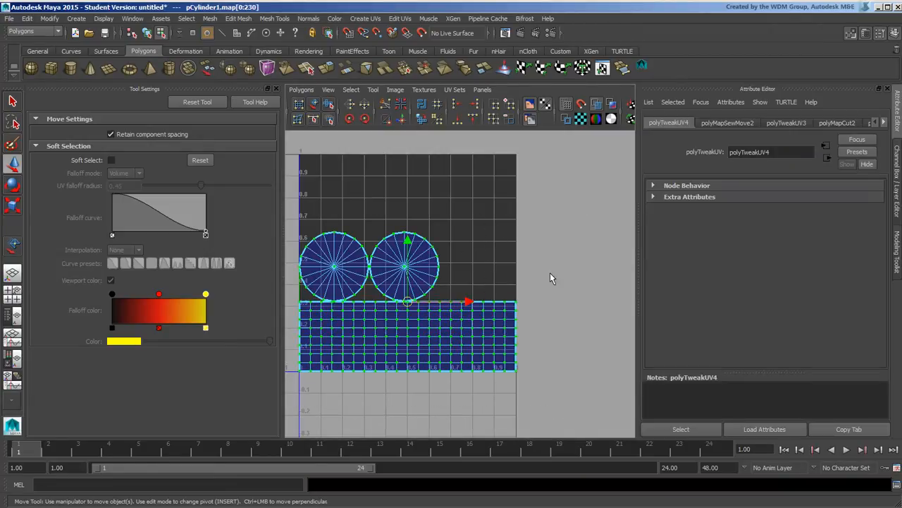
left_click(437, 119)
left_click(448, 266)
left_click(333, 268)
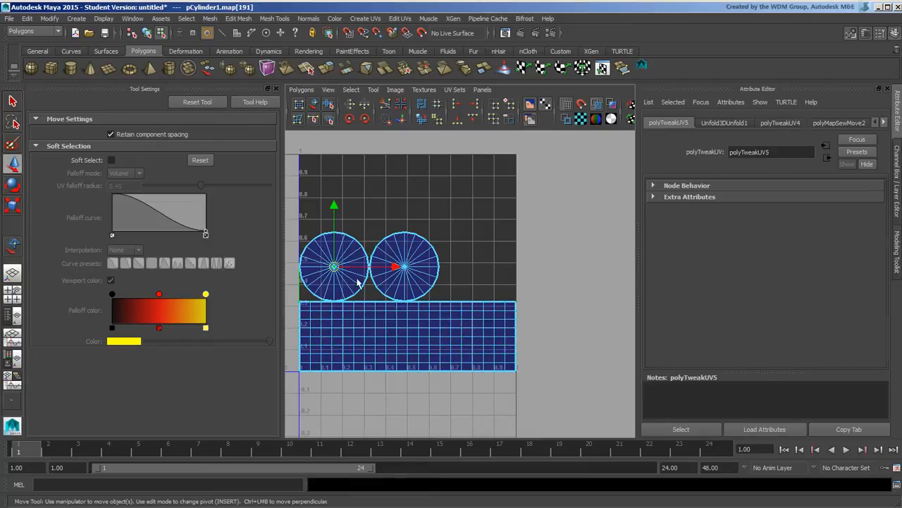
left_click(406, 262, "shift")
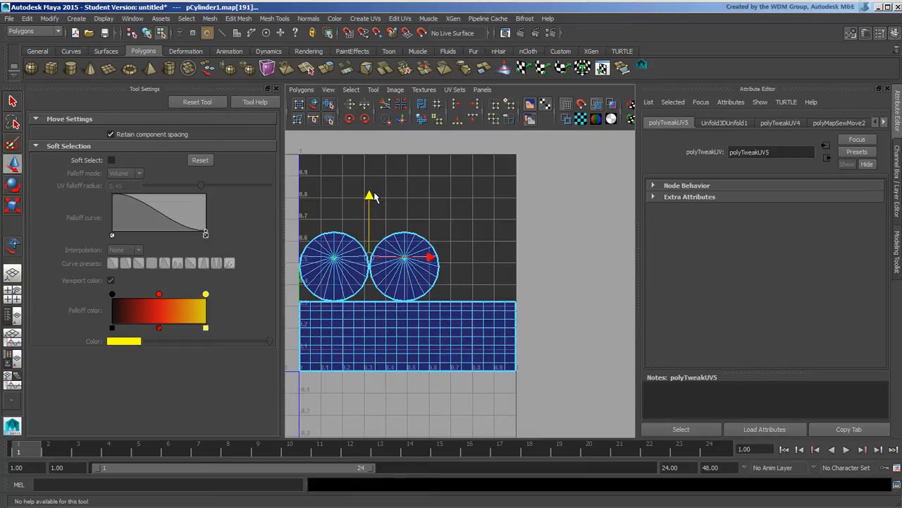
left_click(427, 197)
left_click_drag(289, 203, 605, 420)
left_click(439, 121)
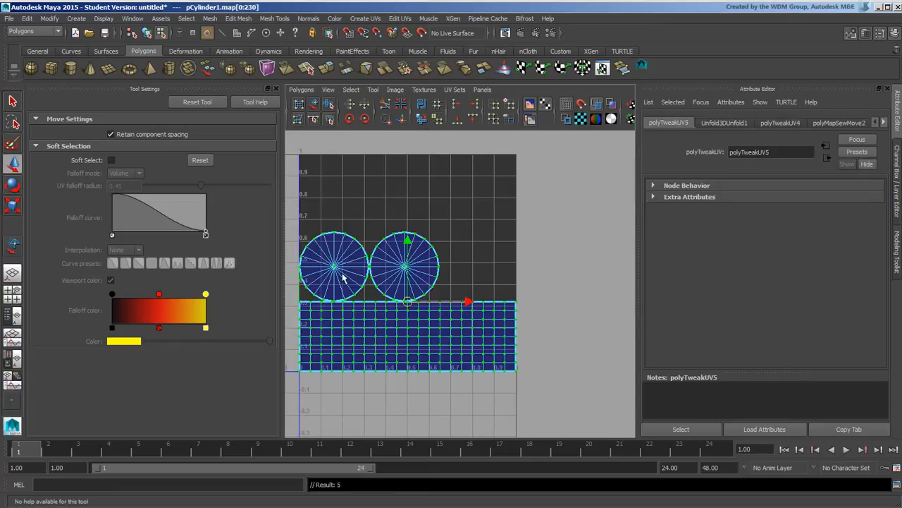
middle_click_drag(476, 269, 469, 250, "alt")
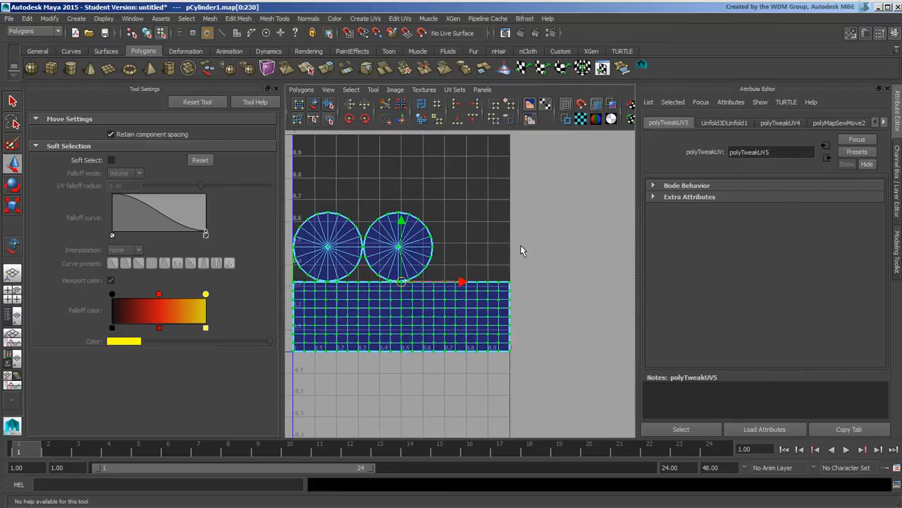
middle_click_drag(498, 220, 504, 207, "alt")
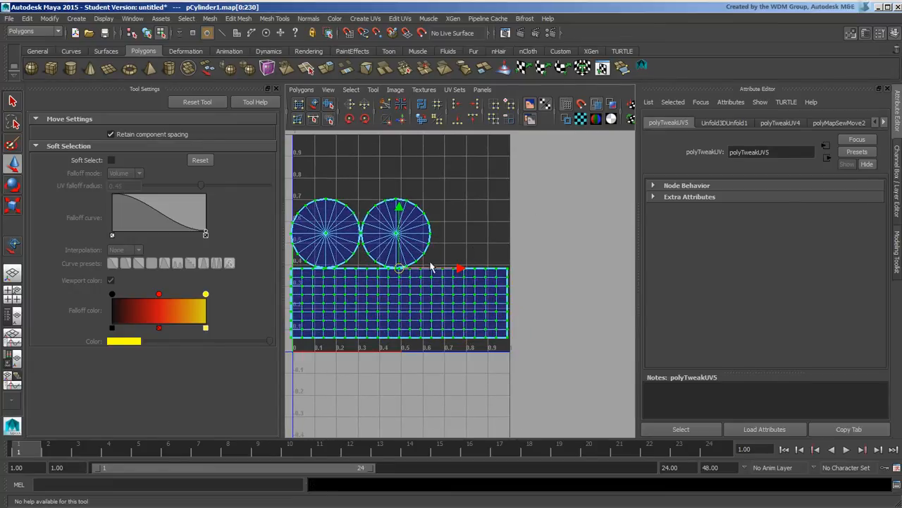
left_click(451, 262)
left_click_drag(425, 200, 449, 268)
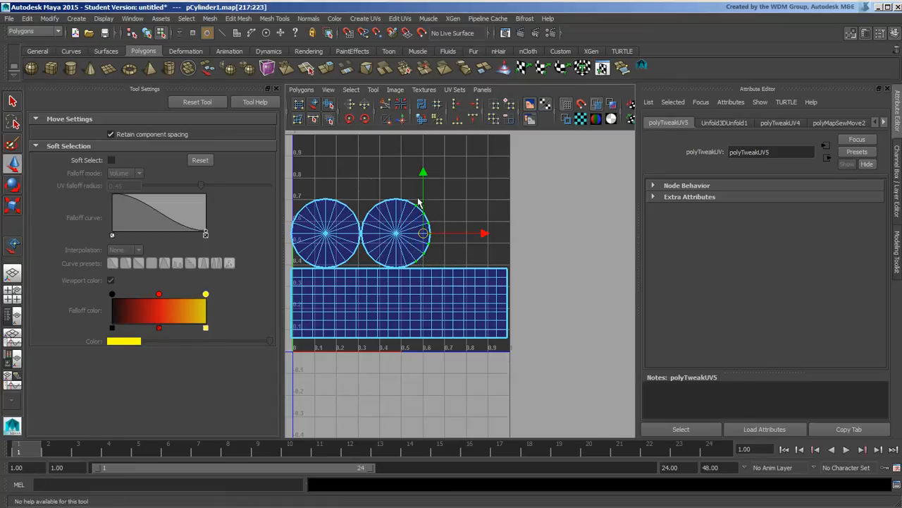
left_click(456, 105)
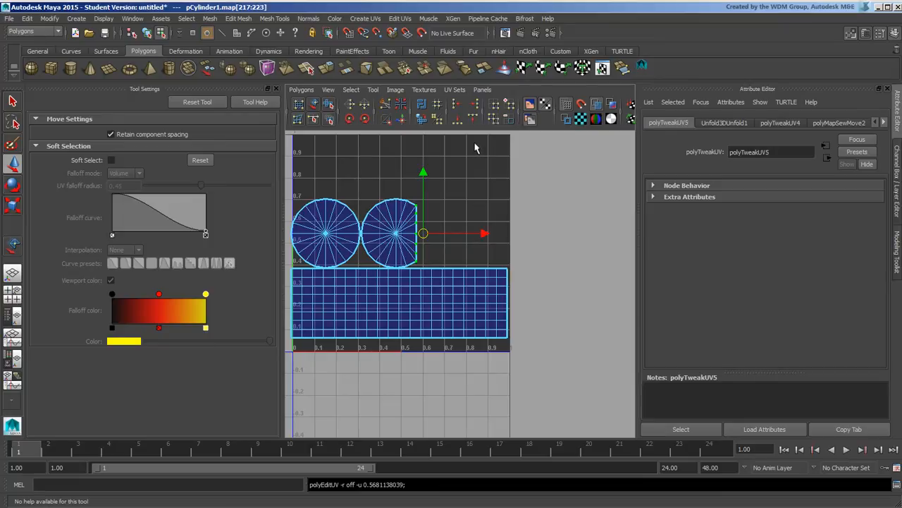
key("ctrl+z")
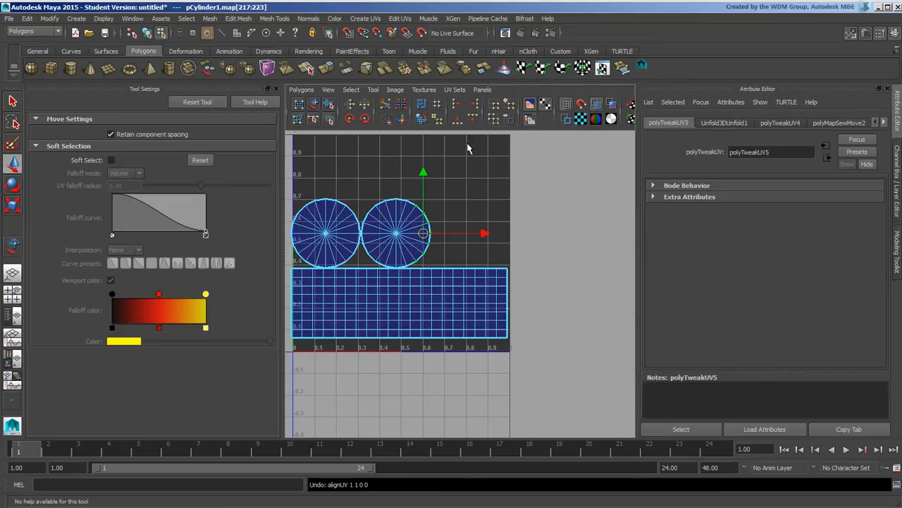
left_click(476, 104)
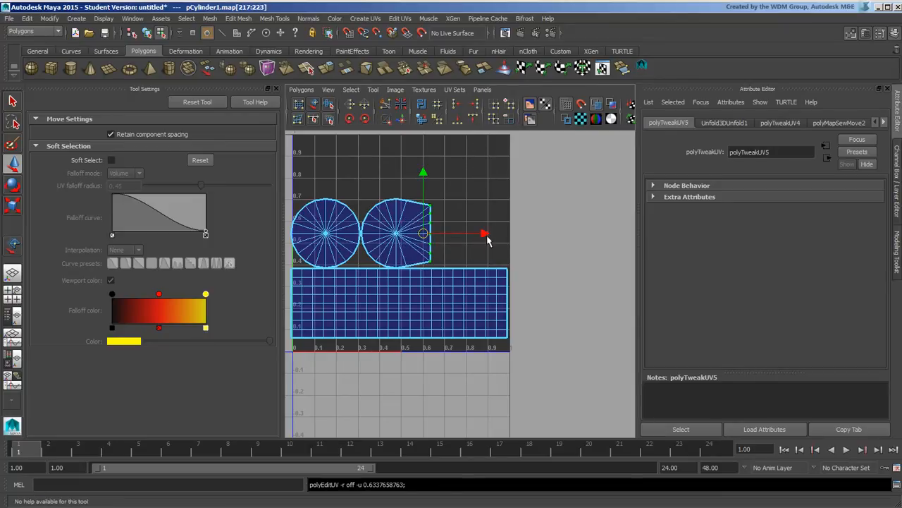
key("ctrl+z")
left_click_drag(368, 185, 431, 210)
left_click(472, 119)
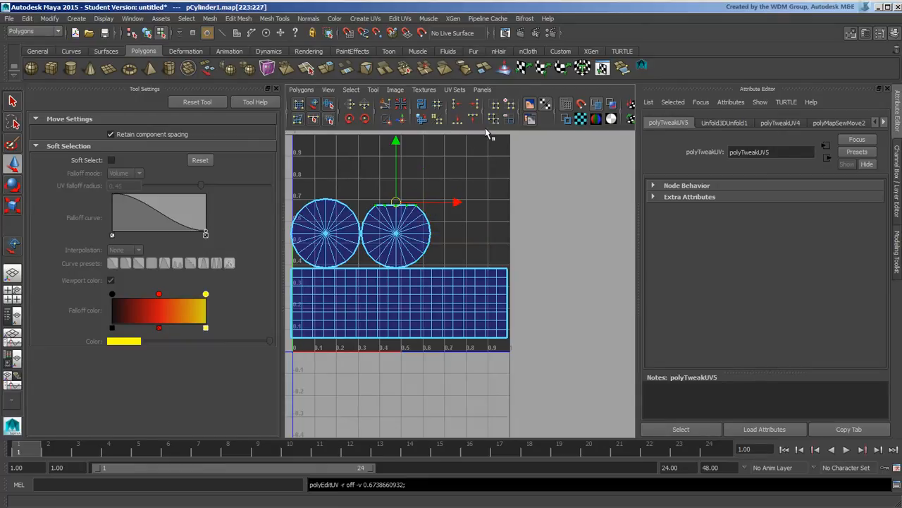
key("ctrl+z")
left_click(473, 118)
key("ctrl+z")
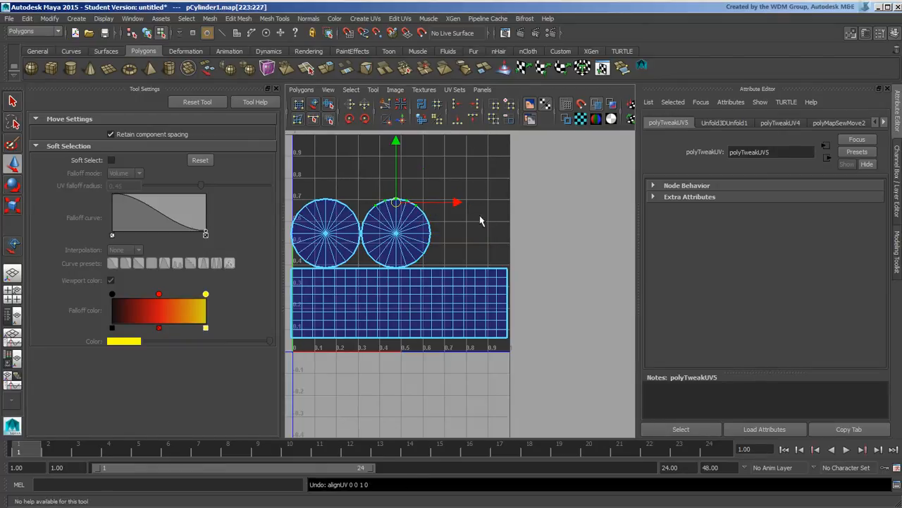
middle_click_drag(479, 222, 502, 231, "alt")
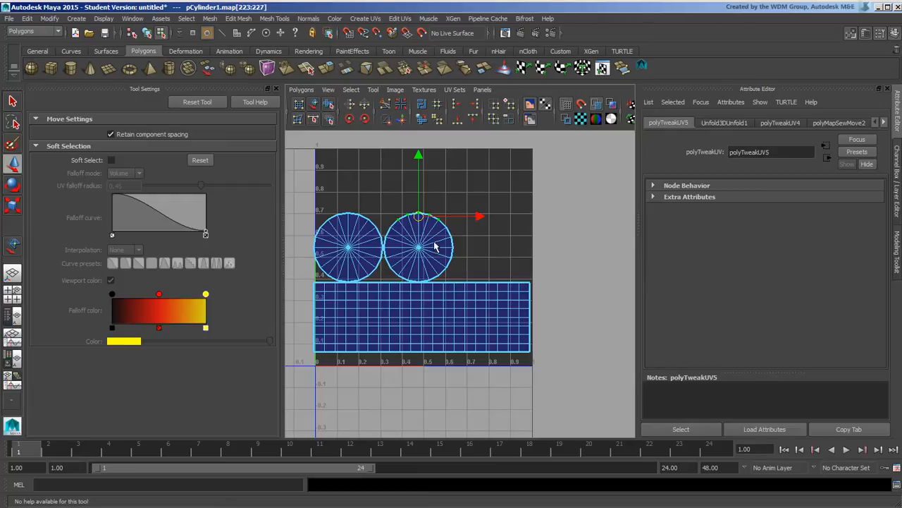
right_click_drag(434, 242, 419, 276, "shift")
key("ctrl+z")
Select the right cap's faces and bring up the UV layout options
left_click_drag(408, 235, 437, 258)
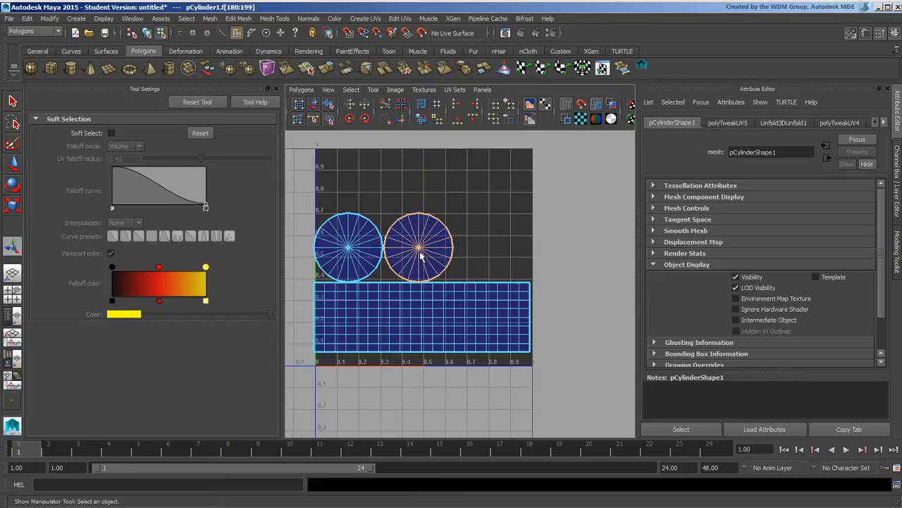
right_click_drag(417, 249, 419, 242, "ctrl")
left_click(419, 246)
left_click_drag(411, 237, 429, 255)
mouse_move(418, 251)
right_mouse_down("shift")
mouse_move(405, 244)
mouse_move(432, 259)
mouse_move(397, 257)
mouse_move(438, 263)
mouse_move(416, 280)
mouse_move(466, 274)
mouse_move(416, 256)
right_mouse_up("shift")
Cut the faces at the band's right end into their own shell and move it upper right
left_click_drag(471, 281, 513, 379)
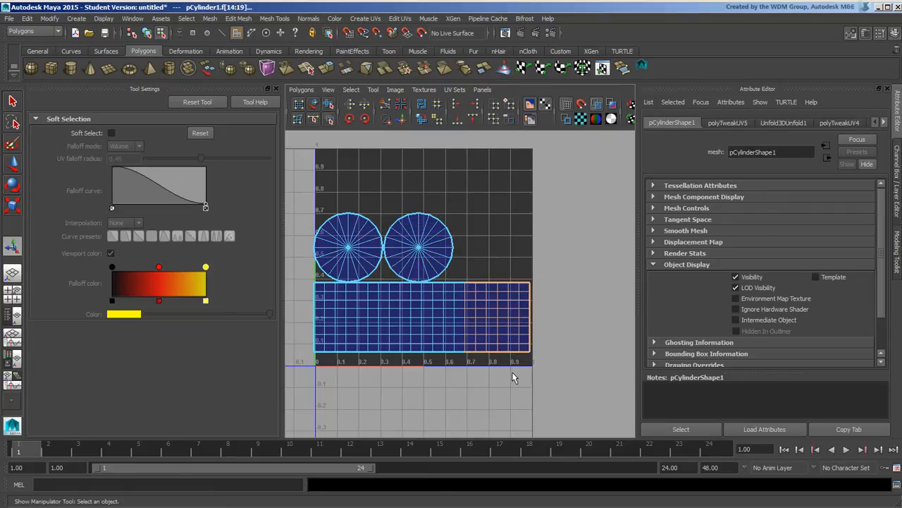
right_click_drag(498, 304, 584, 304, "shift")
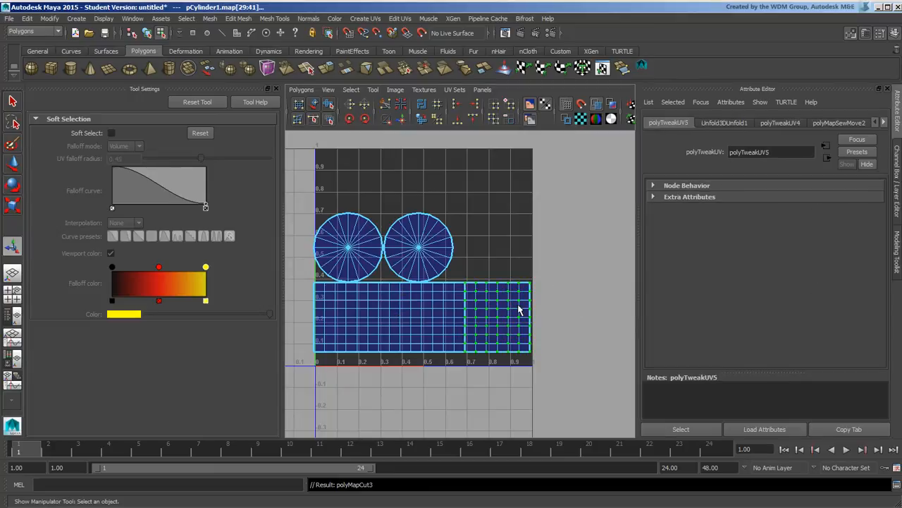
key("w")
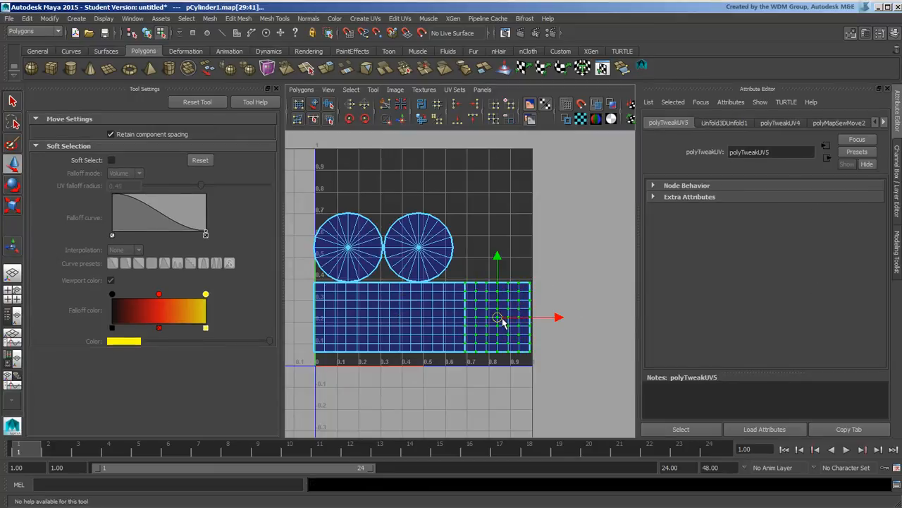
left_click_drag(502, 321, 553, 185)
left_click(541, 284)
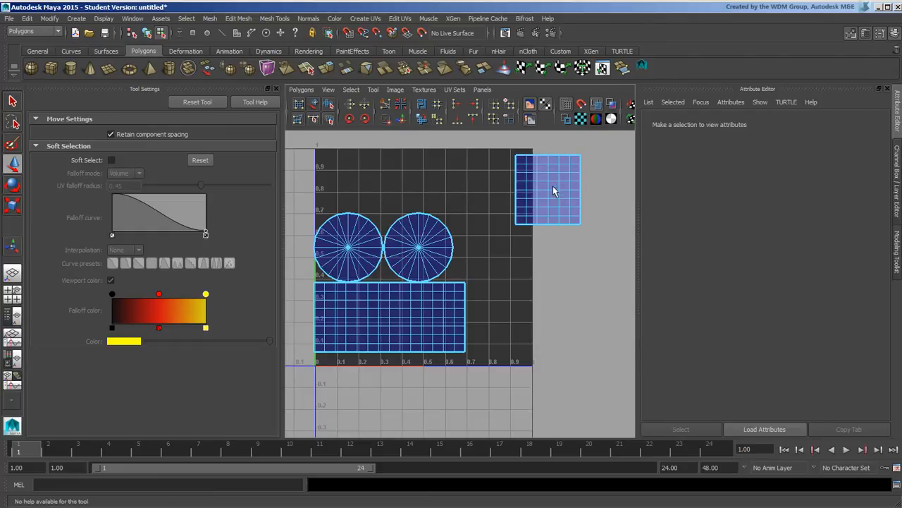
Select the cut-off shell's edges, try moving it down, then undo
right_click_drag(553, 177, 555, 154)
left_click_drag(533, 169, 551, 188)
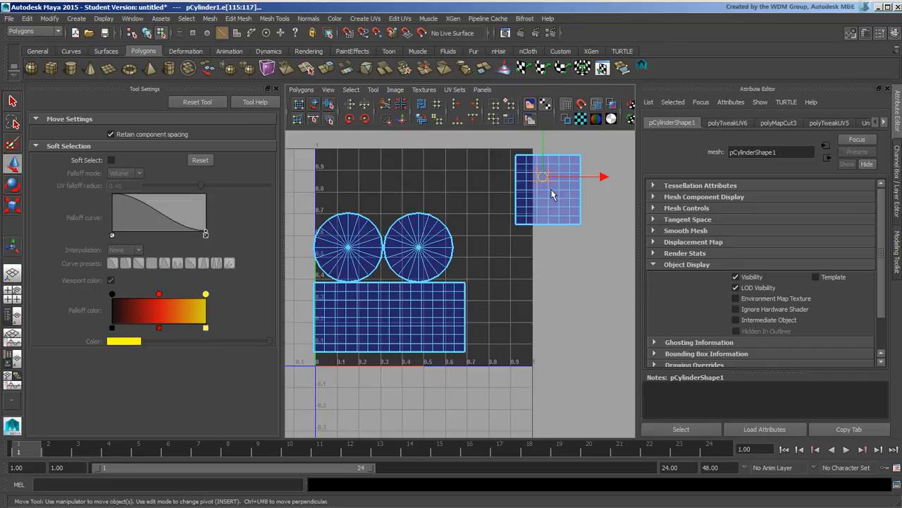
mouse_move(543, 177)
right_mouse_down("shift")
mouse_move(545, 152)
mouse_move(545, 180)
right_mouse_up("shift")
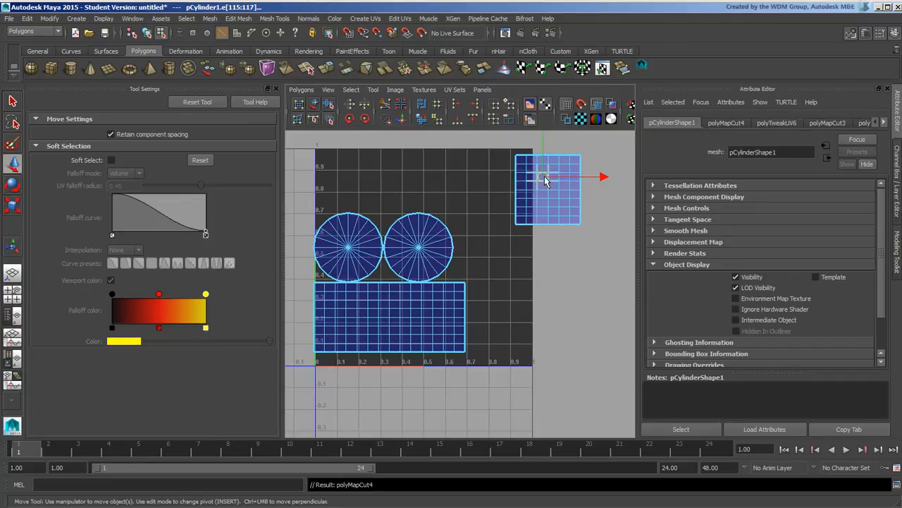
left_click_drag(540, 175, 531, 233)
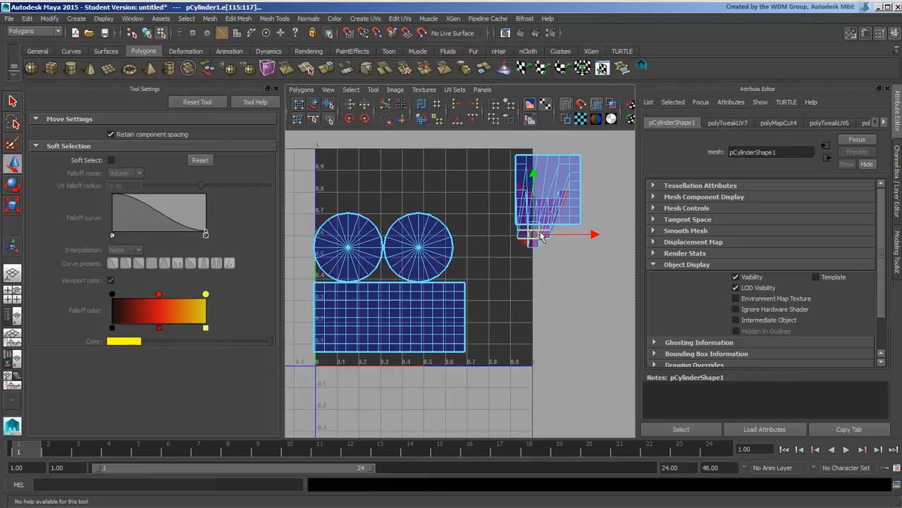
key("ctrl+z")
Undo the last UV edge cut, deselect, and open the Polygons menu of UV operations
middle_click_drag(557, 243, 502, 241, "alt")
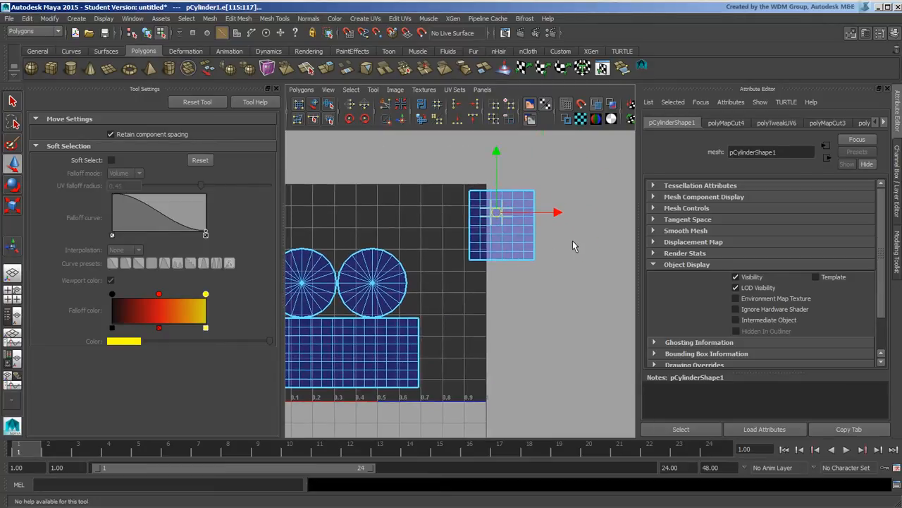
middle_click_drag(564, 254, 575, 222, "alt")
key("ctrl+z")
left_click(591, 244)
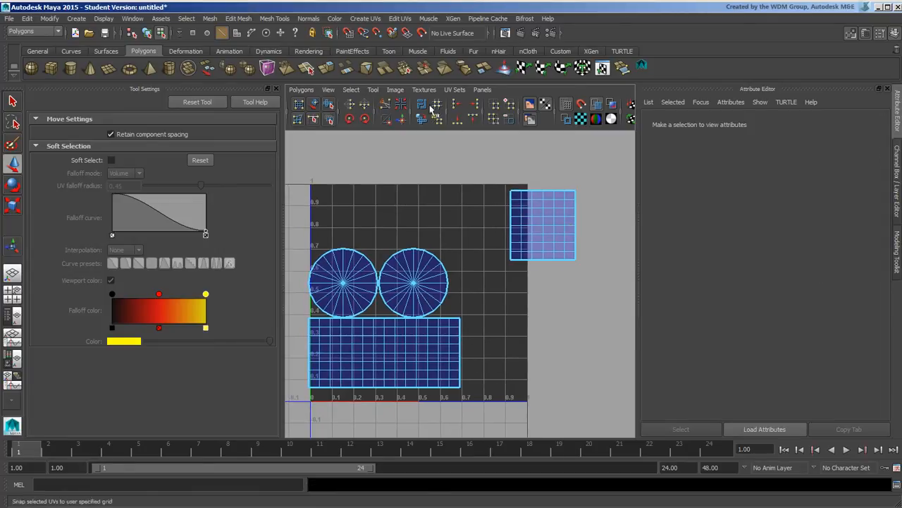
middle_click_drag(431, 193, 445, 163, "alt")
right_click_drag(445, 163, 435, 176, "alt")
middle_click_drag(465, 188, 451, 177, "alt")
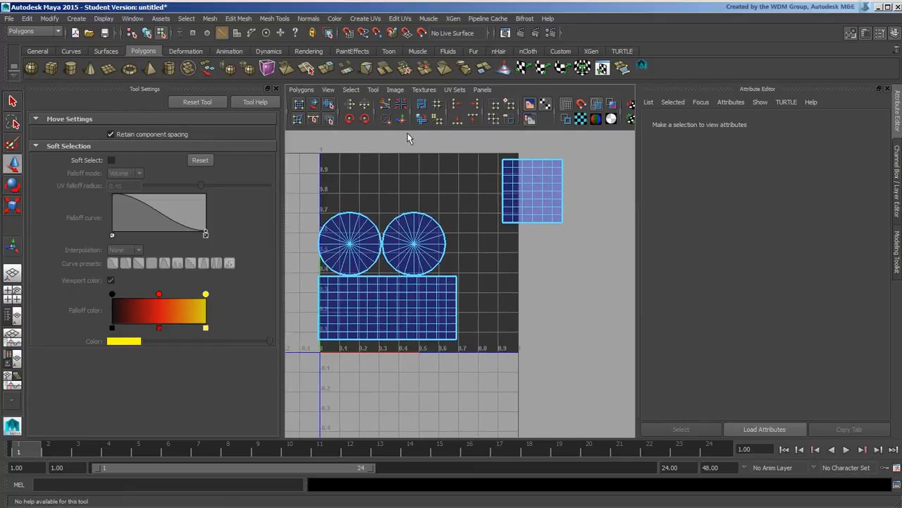
left_click(301, 90)
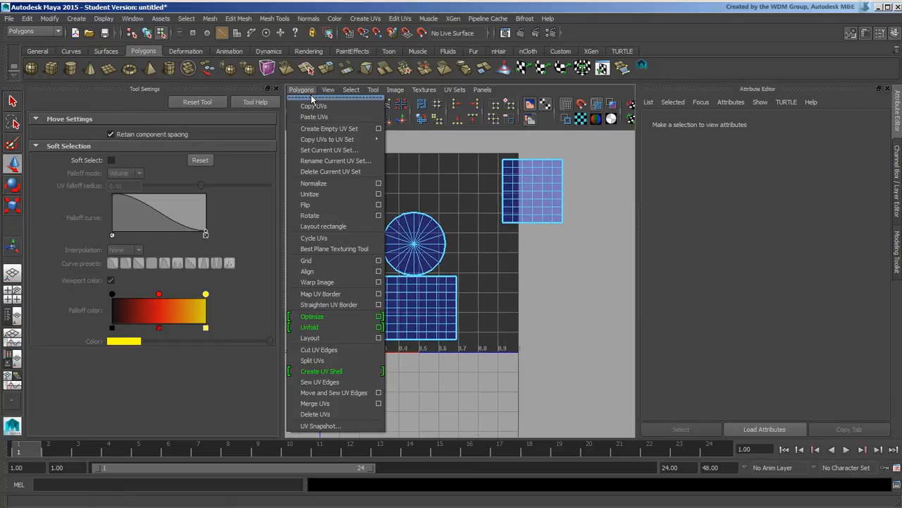
Open the Unfold option box and apply it to the box-selected shells
left_click(379, 328)
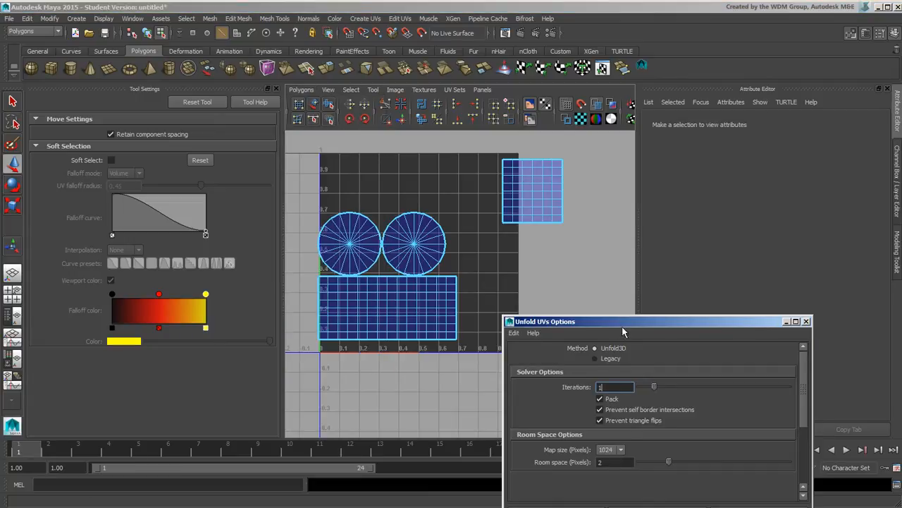
left_click_drag(623, 328, 698, 206)
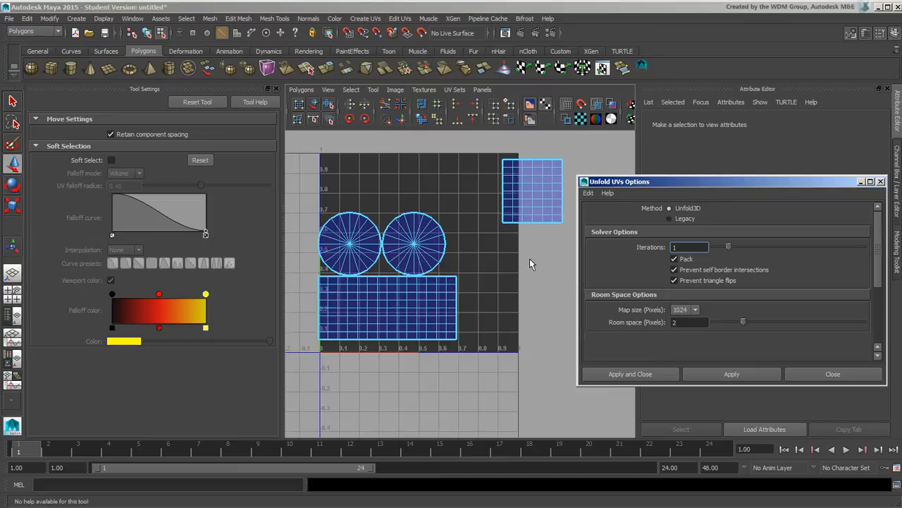
scroll(522, 258, "down", 5)
left_click_drag(314, 170, 493, 302)
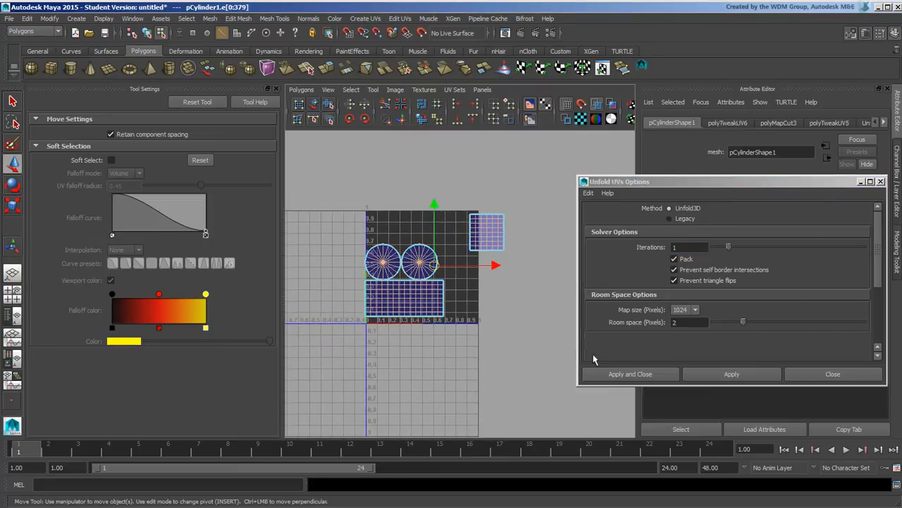
left_click(733, 375)
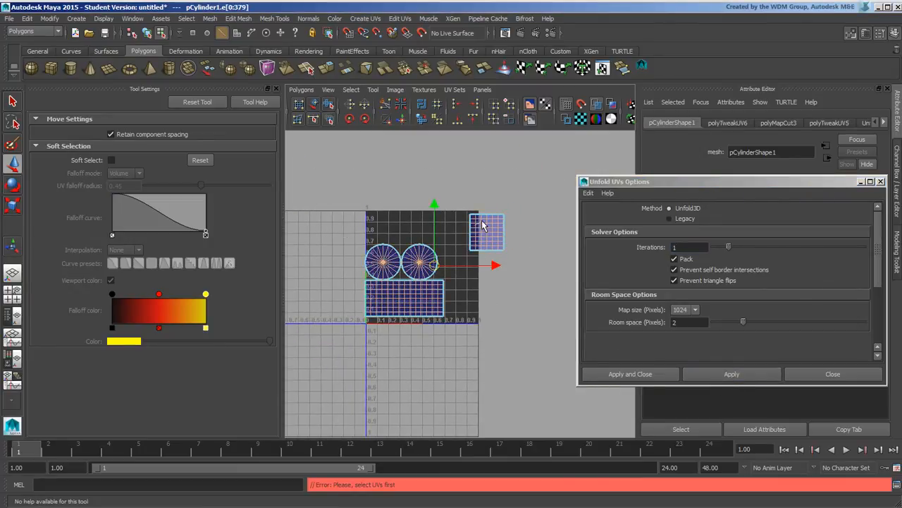
Select all UVs and unfold-pack them into the 0–1 square twice, with soft select on
right_click_drag(474, 226, 511, 224)
left_click_drag(339, 185, 530, 344)
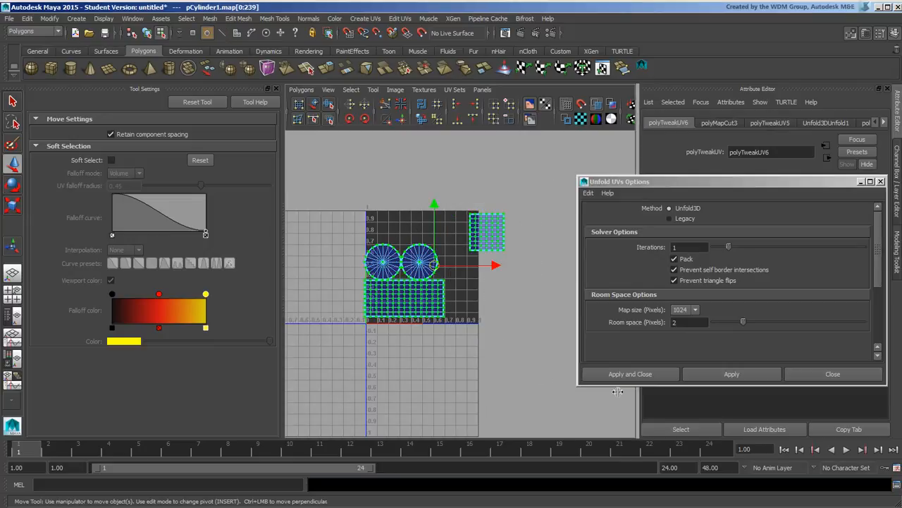
left_click(731, 375)
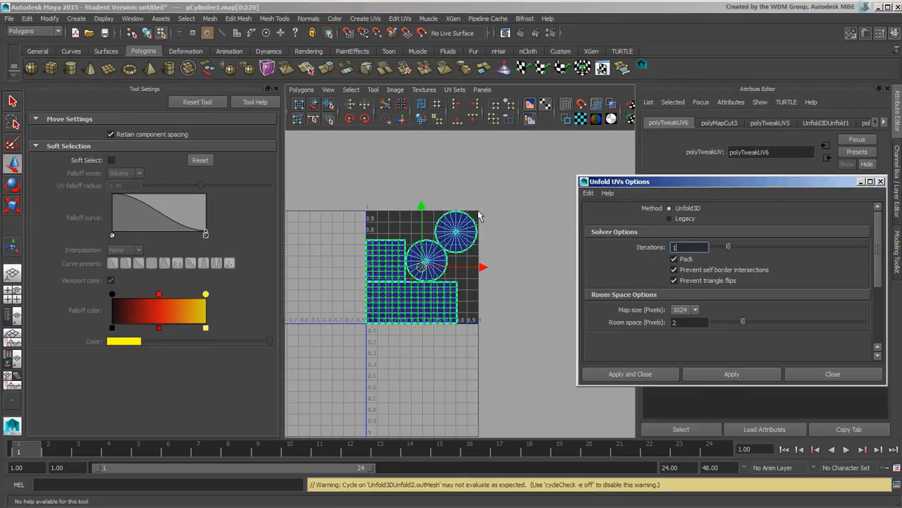
left_click_drag(428, 309, 467, 351)
key("b")
left_click(527, 384)
left_click_drag(325, 163, 554, 445)
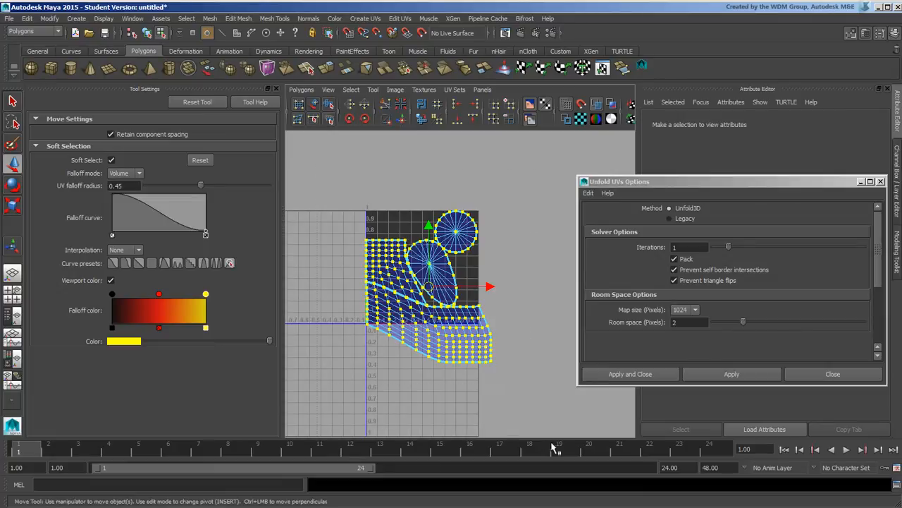
left_click(727, 372)
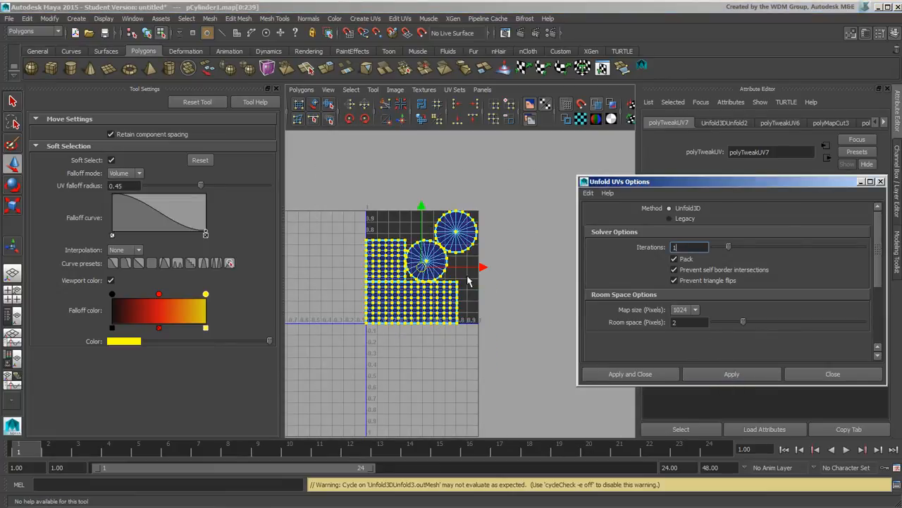
Set the Unfold method to Legacy
middle_click_drag(485, 333, 478, 318, "alt")
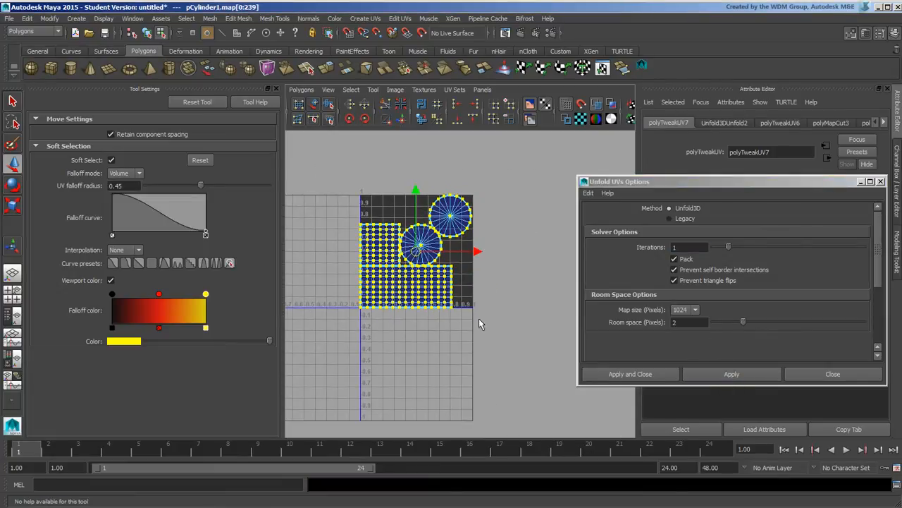
left_click(685, 218)
left_click_drag(717, 184, 669, 127)
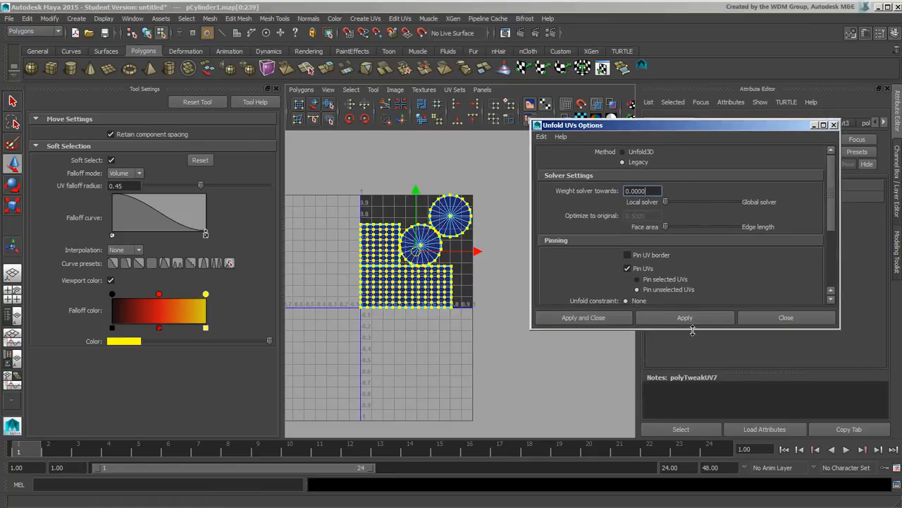
Enlarge the Unfold UVs Options window to show every Legacy setting and maximize the UV editor
left_click_drag(685, 329, 674, 446)
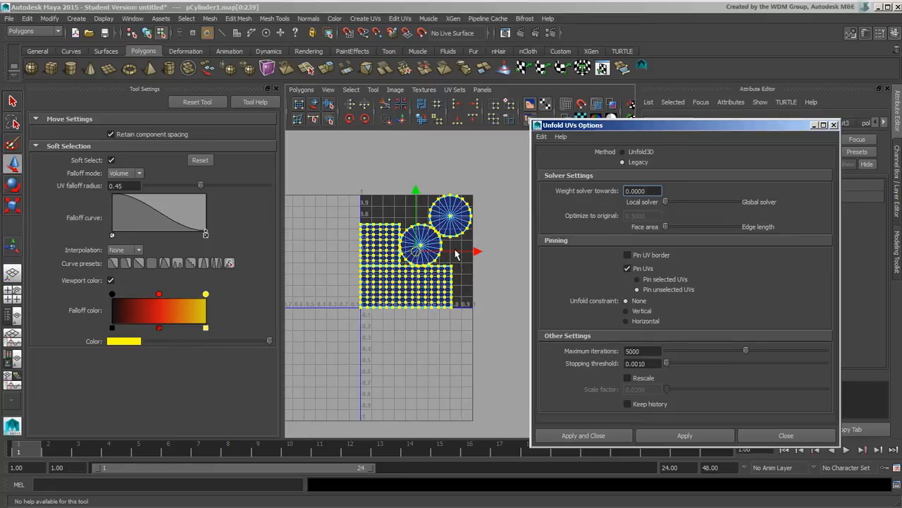
middle_click_drag(455, 253, 441, 278, "alt")
right_click_drag(441, 278, 479, 277, "alt")
key("space")
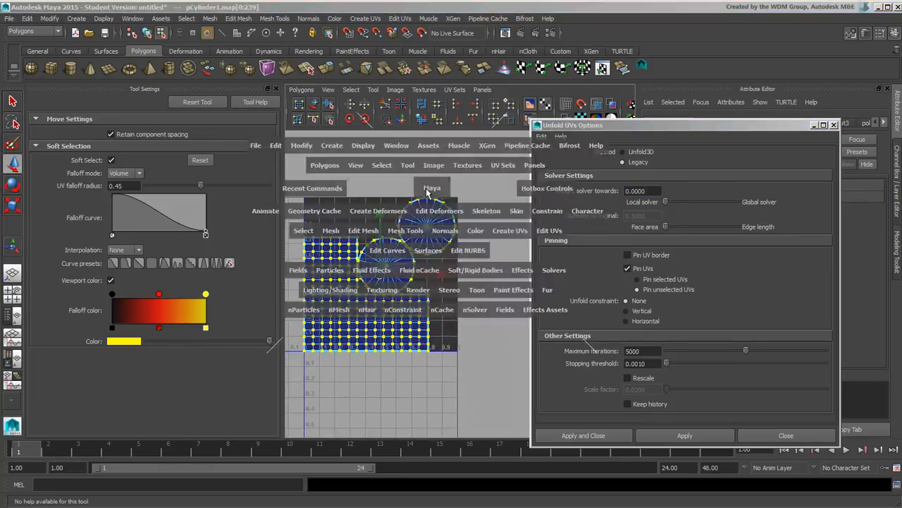
key("space")
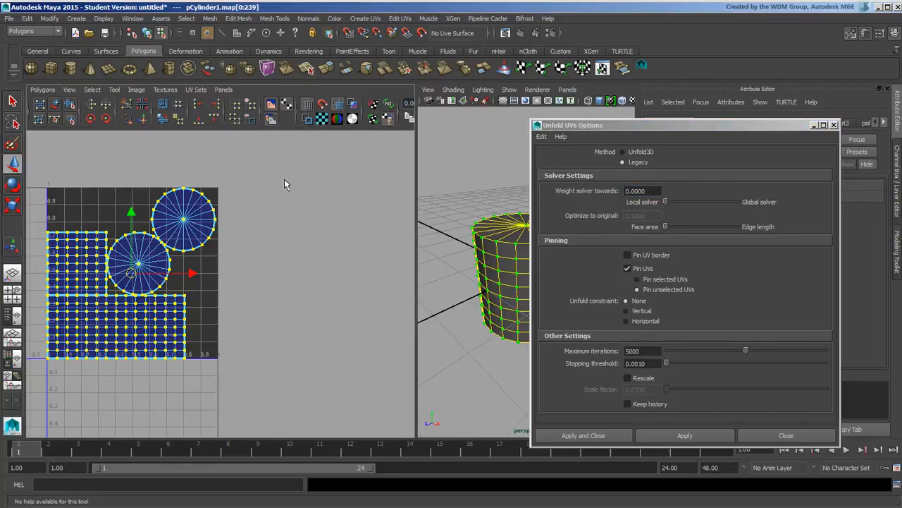
key("space")
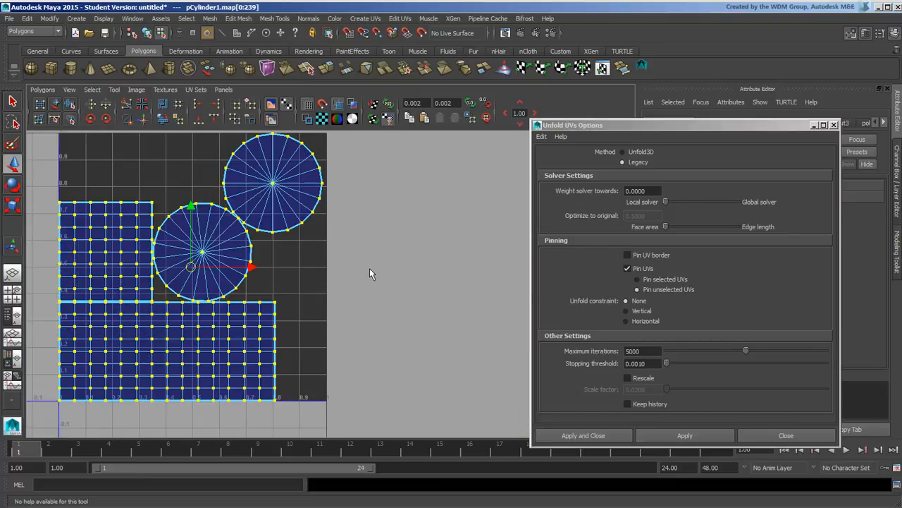
Select the large rectangular shell and move it right and down, partly below the 0–1 square
middle_click_drag(331, 217, 411, 245, "alt")
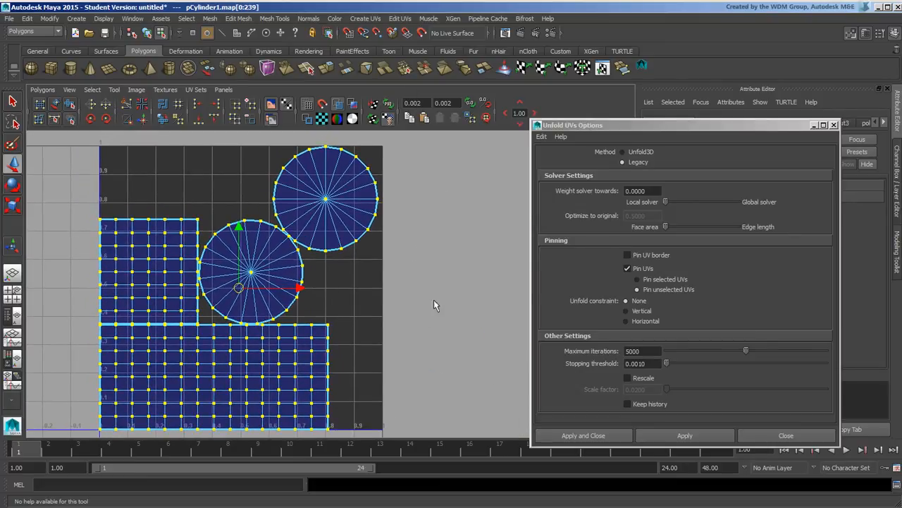
middle_click_drag(434, 305, 448, 285, "alt")
left_click(342, 306)
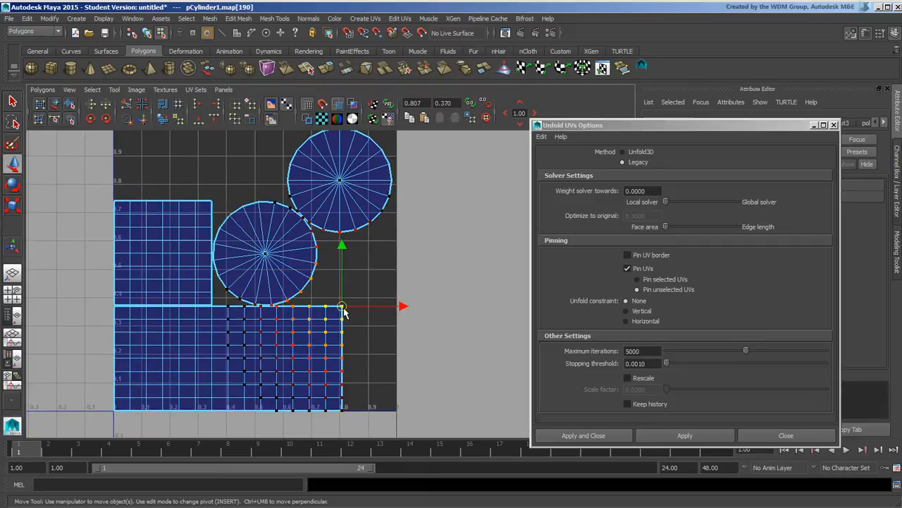
right_click_drag(343, 312, 431, 306)
right_click_drag(341, 306, 392, 284)
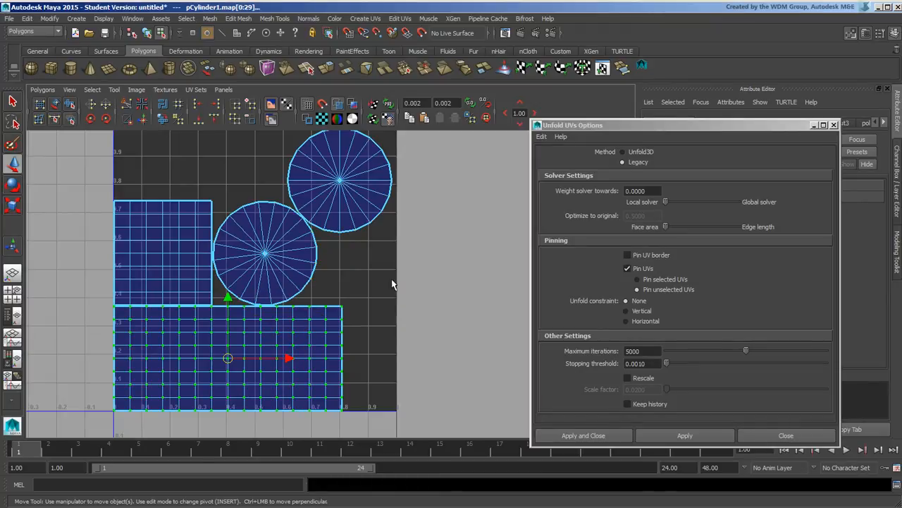
middle_click_drag(354, 327, 388, 283, "alt")
scroll(397, 288, "down", 1)
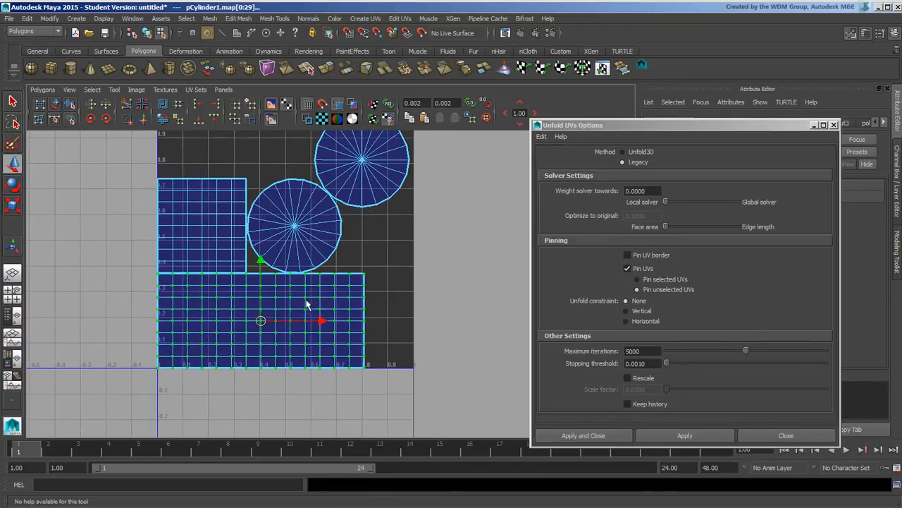
left_click_drag(260, 320, 299, 344)
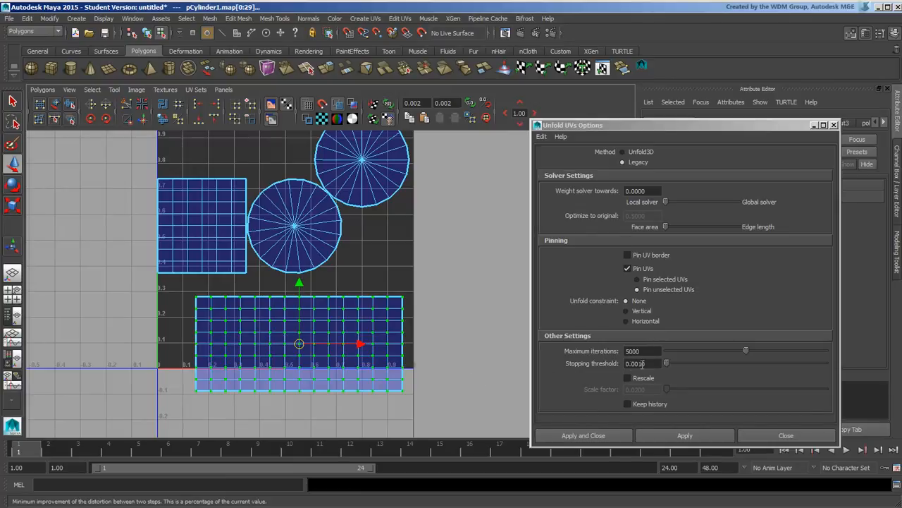
Apply the Legacy unfold to the large shell and move the options window aside
left_click(697, 436)
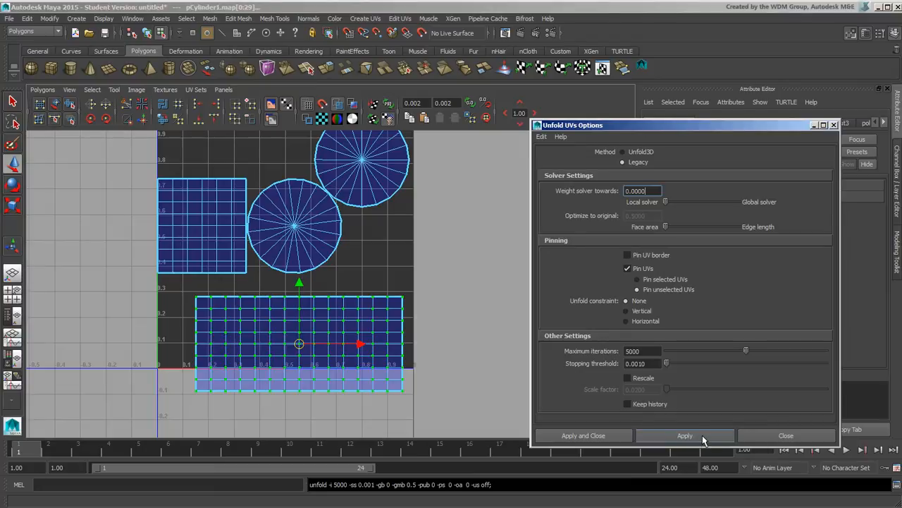
middle_click_drag(472, 295, 446, 288, "alt")
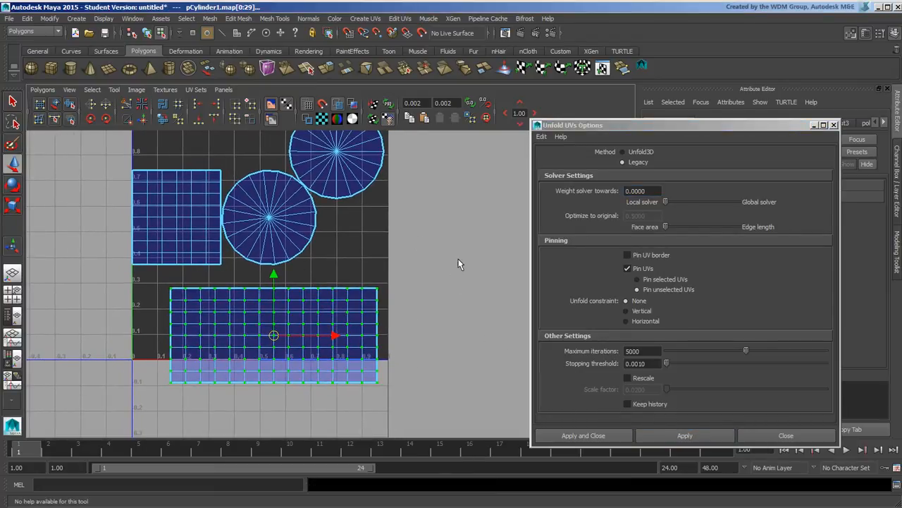
left_click_drag(650, 129, 672, 122)
middle_click_drag(376, 286, 346, 305, "alt")
right_click_drag(401, 291, 381, 279, "alt")
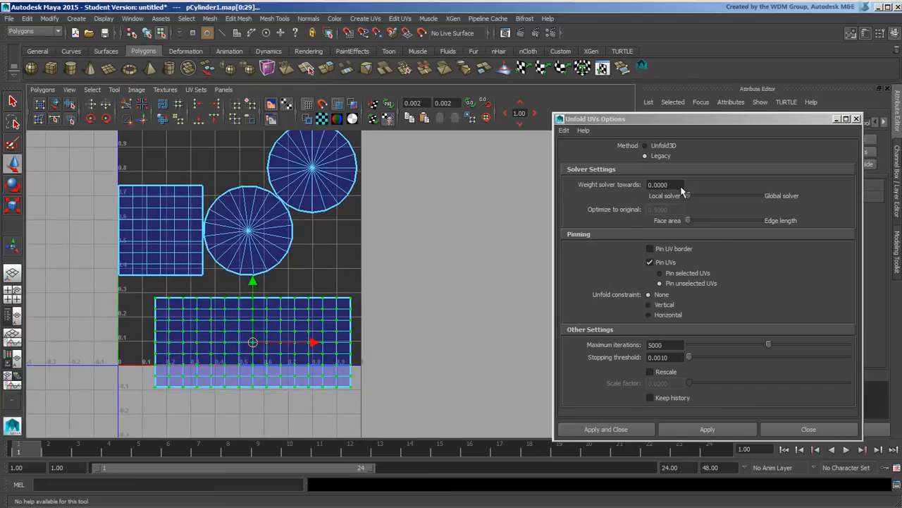
left_click_drag(688, 126, 774, 146)
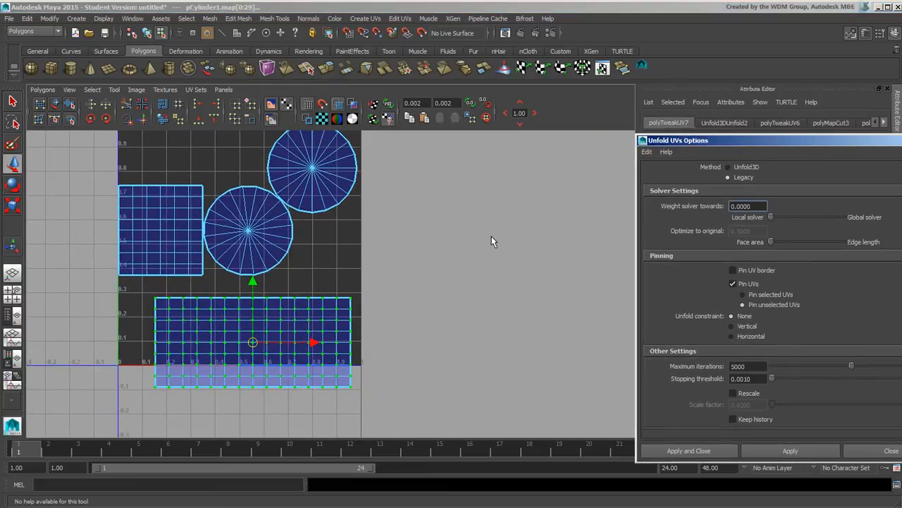
Deselect and bring the perspective view back beside the UV editor
left_click(532, 262)
key("space")
right_click_drag(517, 256, 476, 253, "alt")
Replace the cylinder with a new polygon sphere
left_click(146, 33)
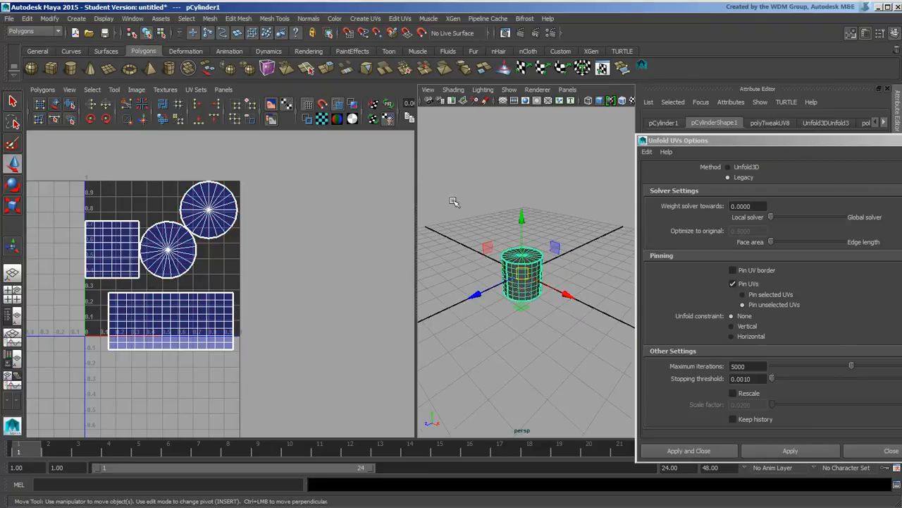
key("Delete")
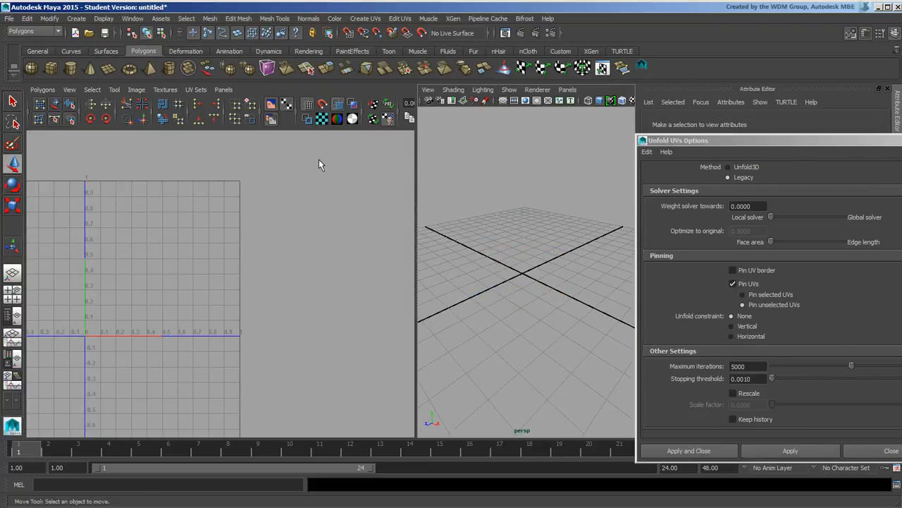
left_click(31, 67)
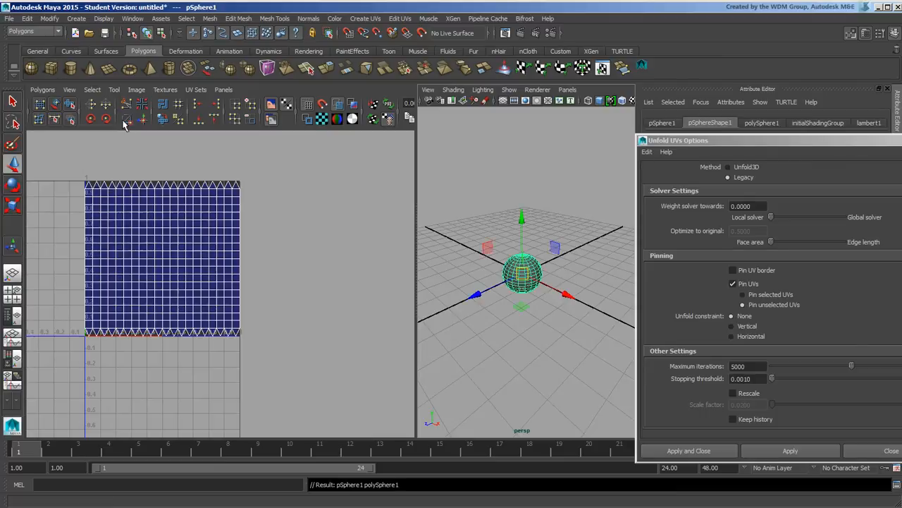
Select the sphere's UVs, run a legacy unfold and zoom in on the collapsed shell
right_click_drag(220, 214, 244, 223)
left_click_drag(68, 160, 314, 372)
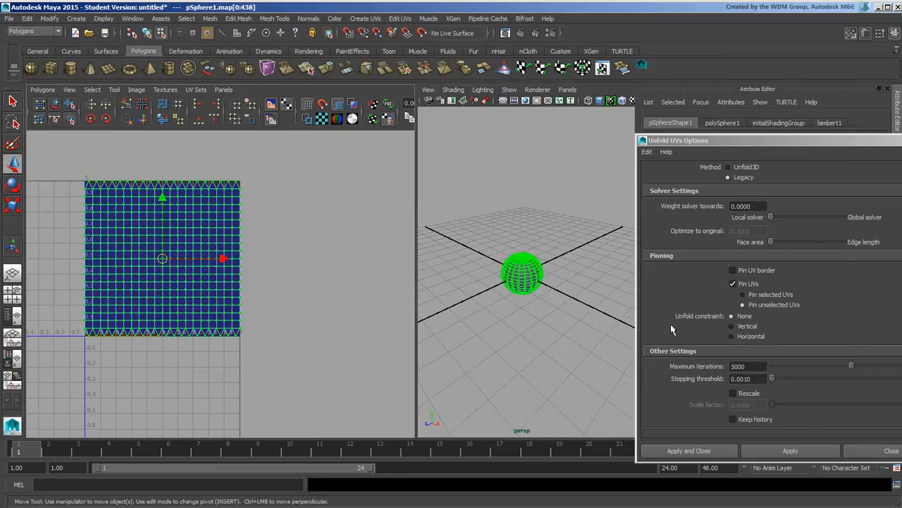
left_click(790, 450)
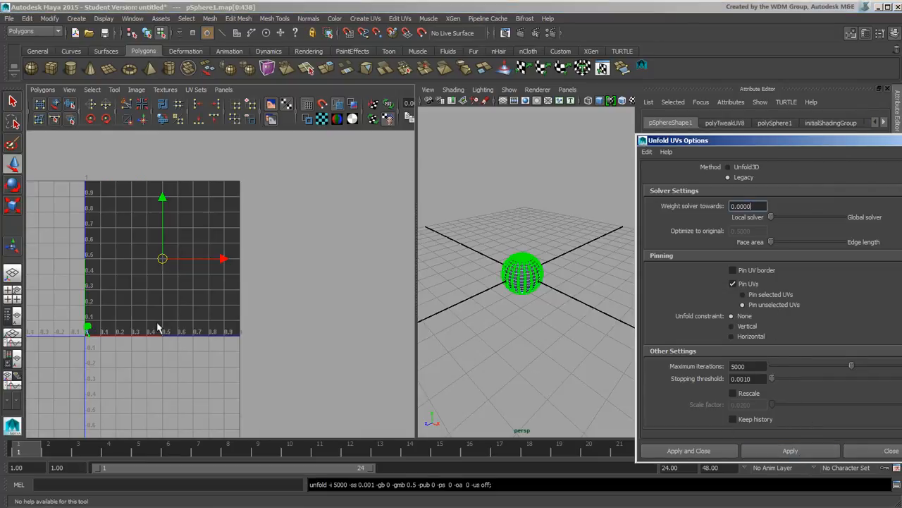
middle_click_drag(157, 329, 215, 267, "alt")
right_click_drag(215, 267, 425, 373, "alt")
middle_click_drag(206, 389, 219, 191, "alt")
right_click_drag(219, 191, 302, 299, "alt")
middle_click_drag(243, 316, 275, 270, "alt")
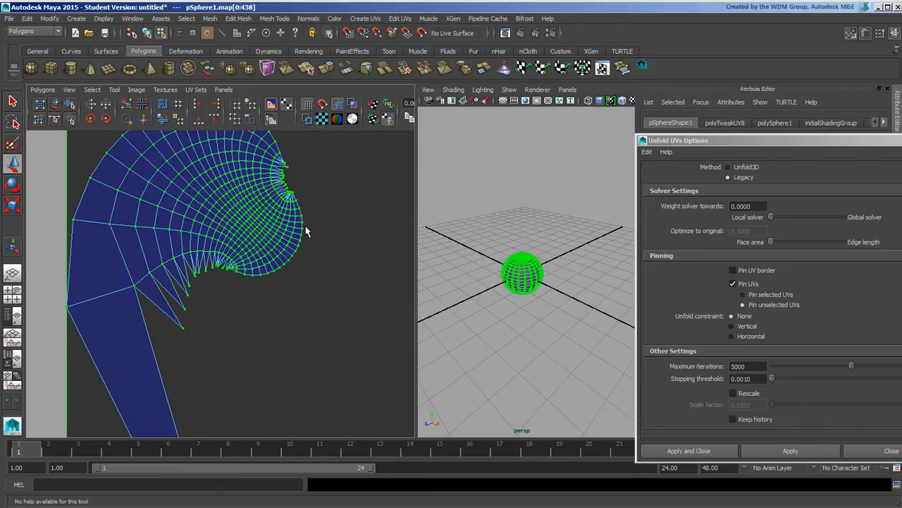
Reframe the full 0–1 UV area and undo the collapsed unfold
middle_click_drag(284, 212, 274, 282, "alt")
right_click_drag(386, 290, 287, 257, "alt")
right_click_drag(310, 294, 118, 212, "alt")
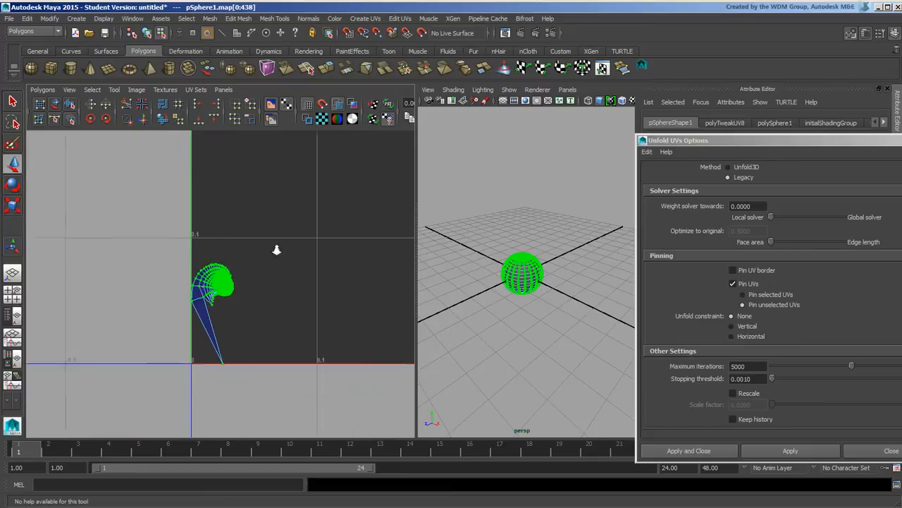
right_click_drag(277, 250, 103, 218, "alt")
right_click_drag(353, 289, 194, 246, "alt")
middle_click_drag(345, 229, 246, 317, "alt")
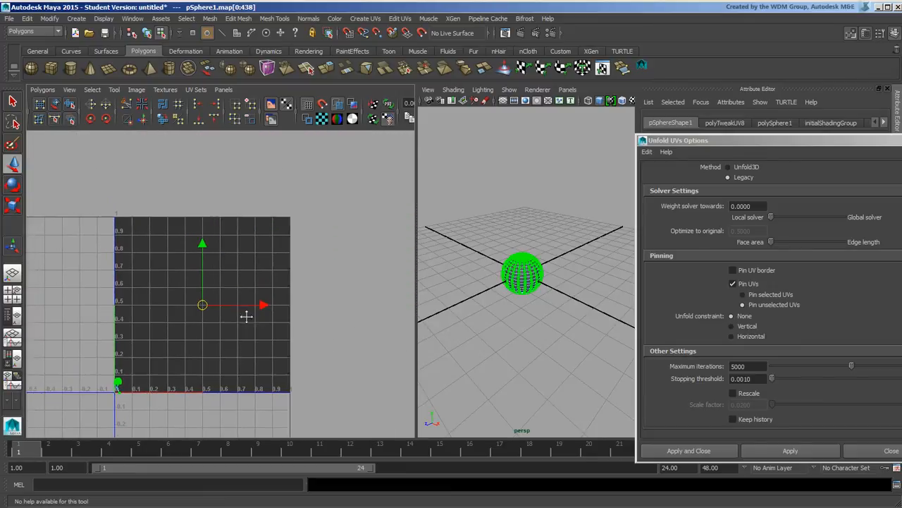
key("ctrl+z")
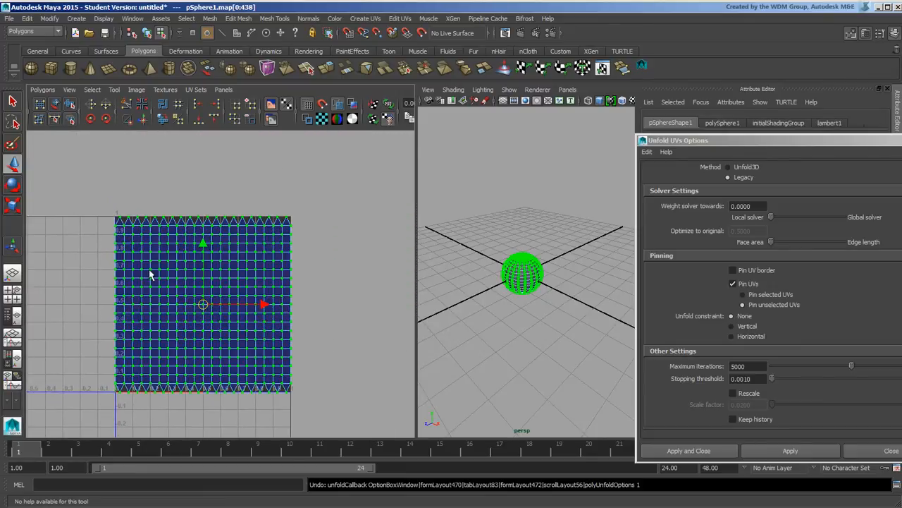
Select the four corner UVs of the square UV shell
left_click(117, 225)
left_click(289, 225, "shift")
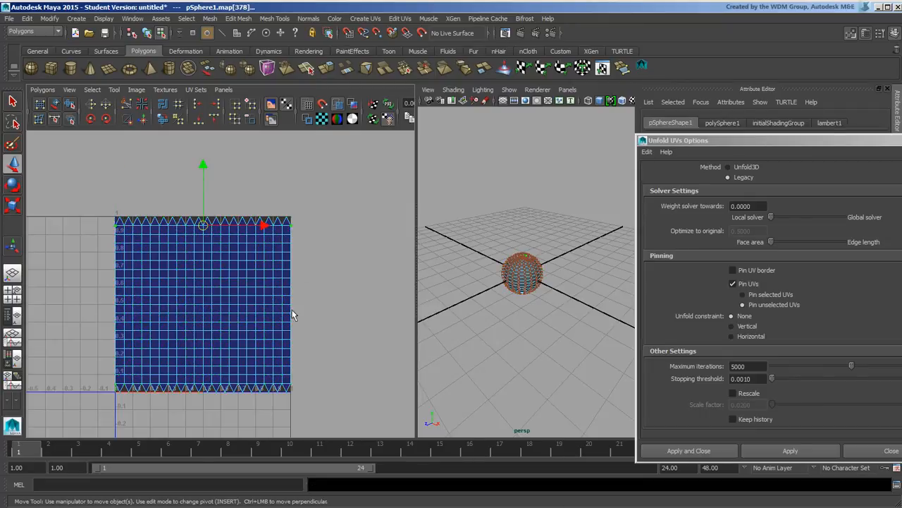
left_click_drag(287, 380, 294, 386, "shift")
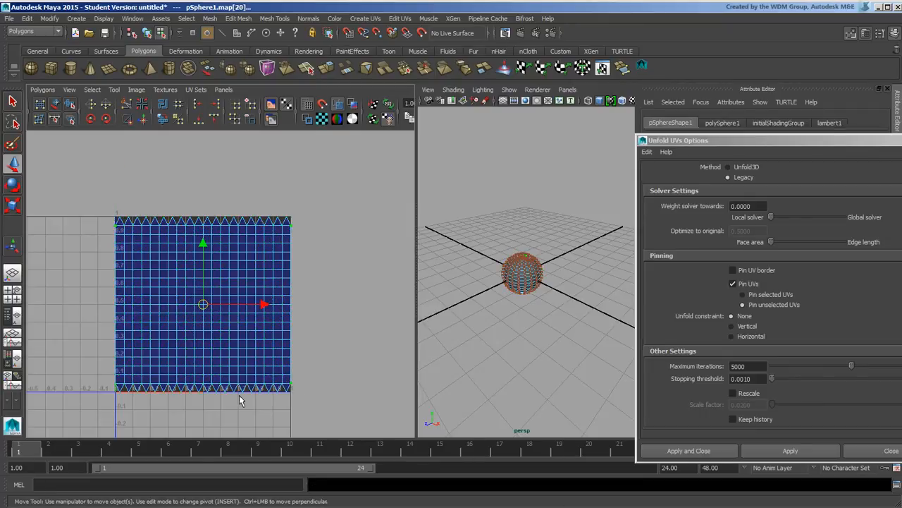
left_click(117, 387, "shift")
Test an unfold with Pin selected UVs on the corners, then undo it
left_click(767, 295)
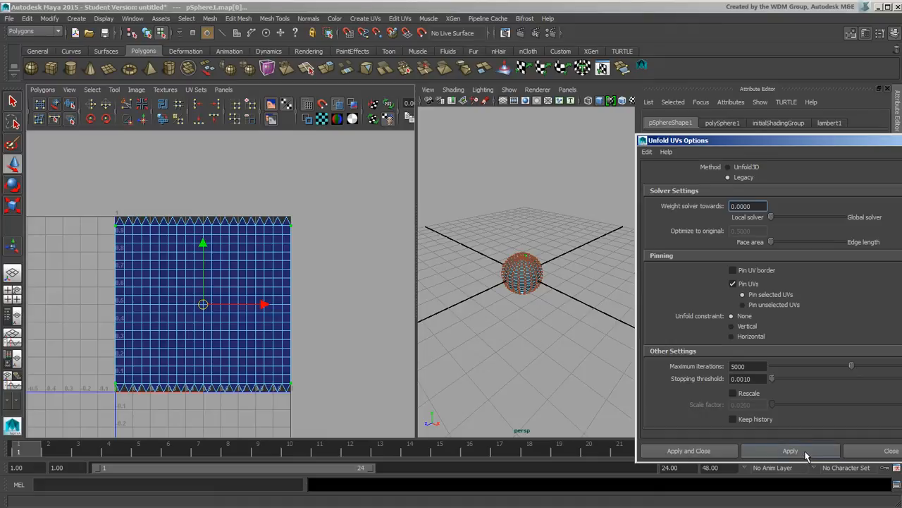
left_click(803, 453)
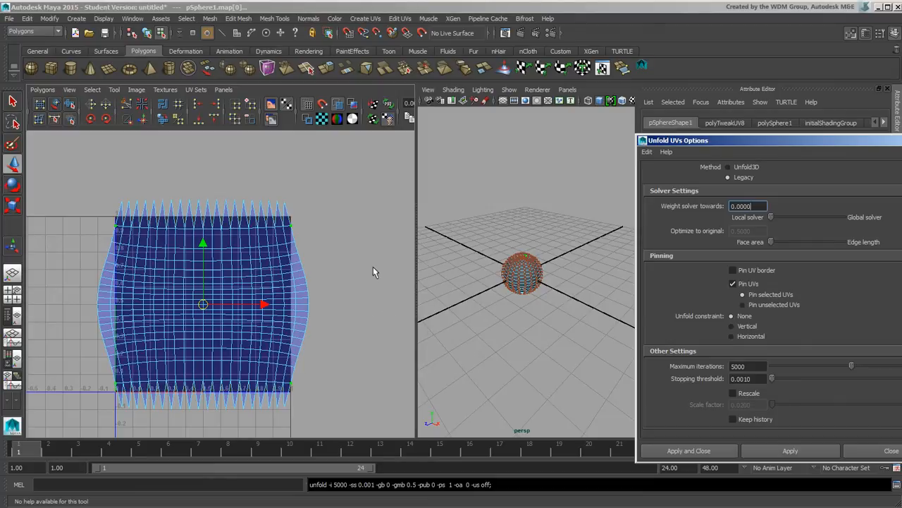
key("ctrl+z")
key("ctrl+z")
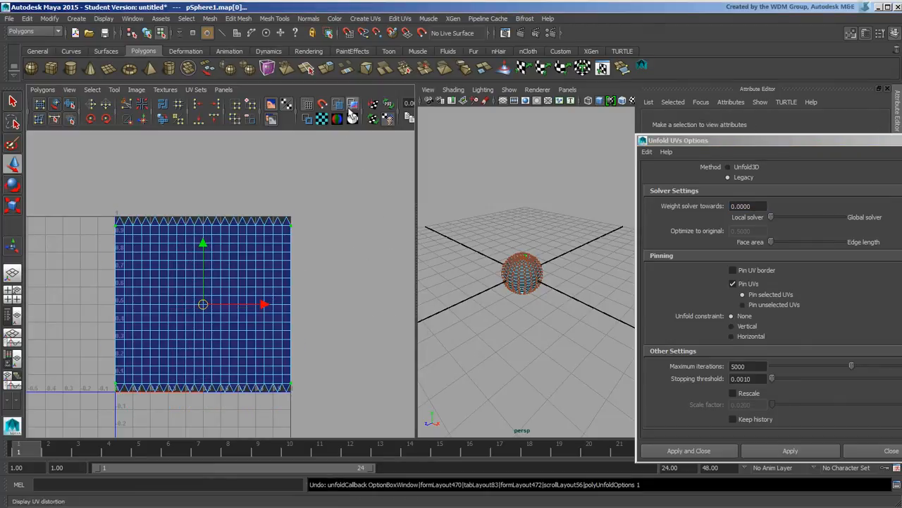
Show UV distortion, retest and undo the unfold, then select all UVs and pin unselected
left_click(354, 104)
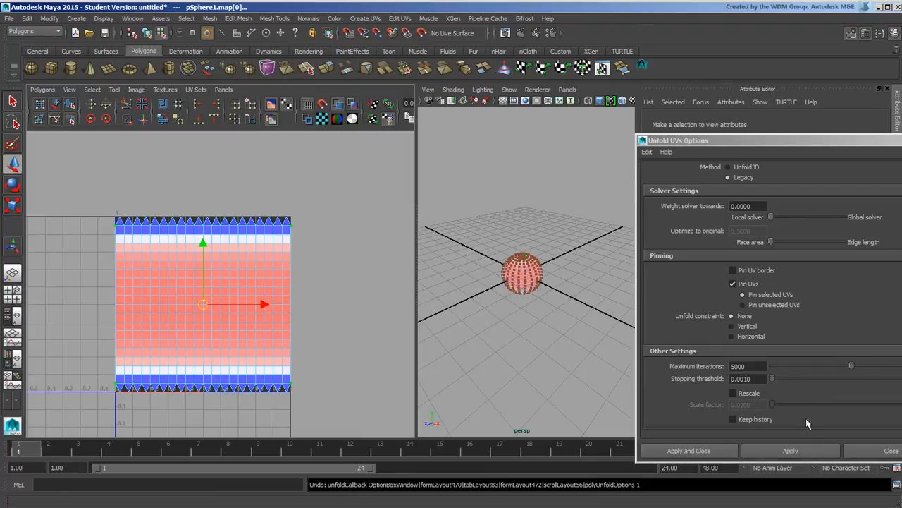
left_click(815, 453)
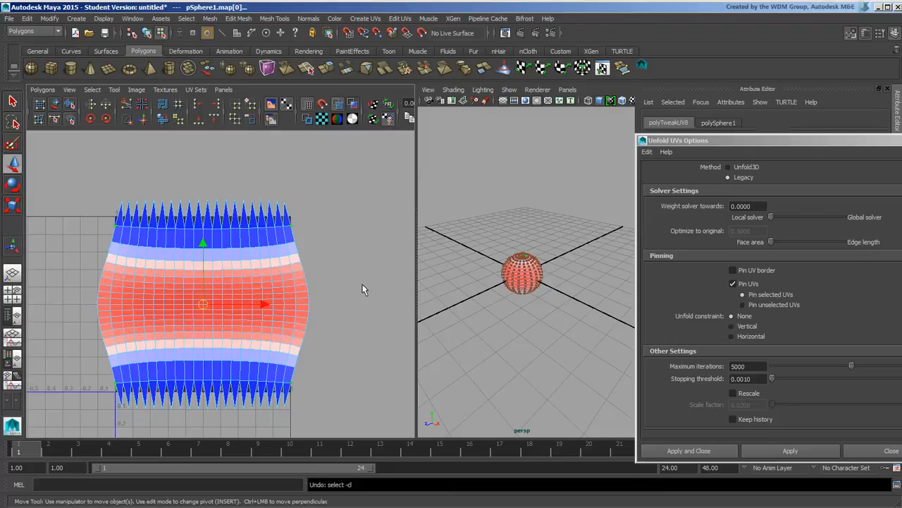
key("ctrl+z")
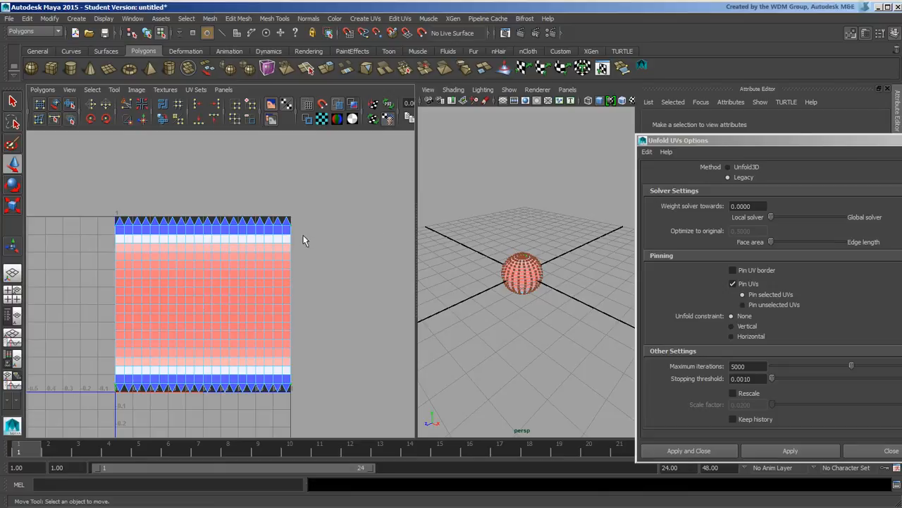
left_click_drag(117, 227, 295, 394)
left_click(780, 308)
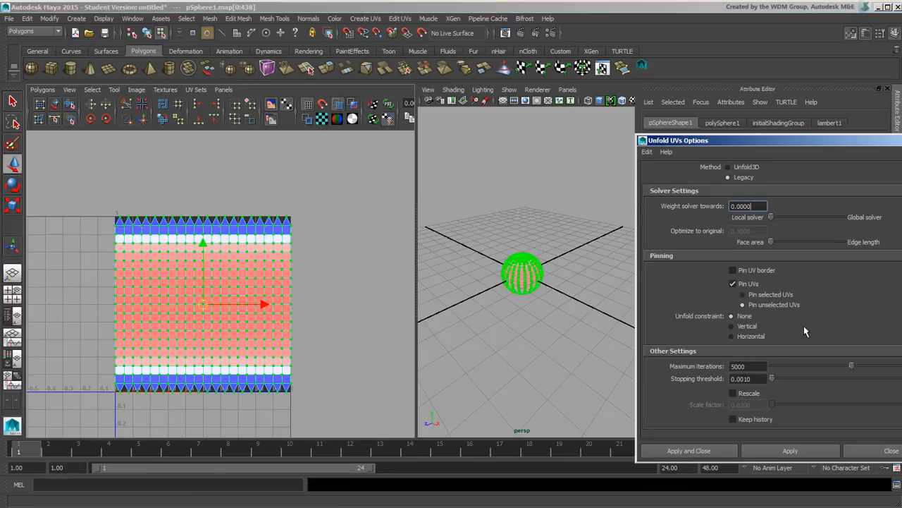
Unfold with a Vertical constraint, then with a Horizontal constraint, and inspect the result
left_click(749, 328)
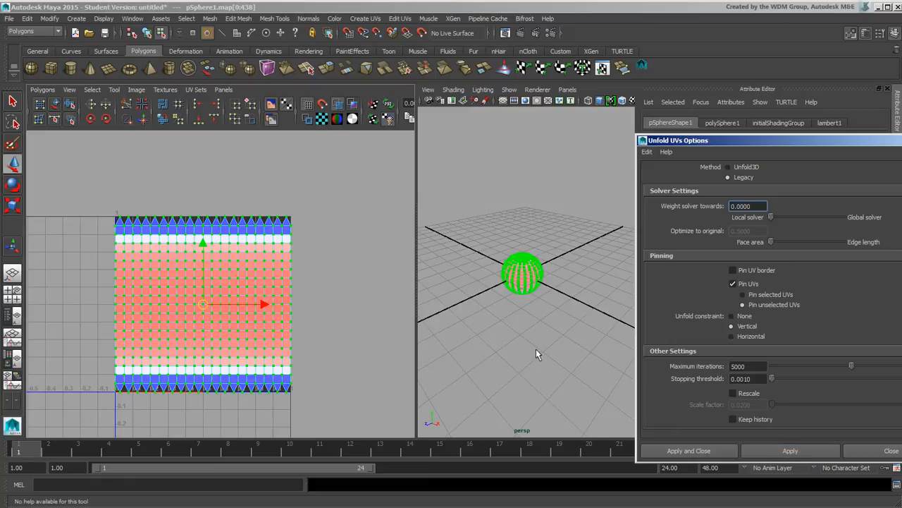
left_click(804, 452)
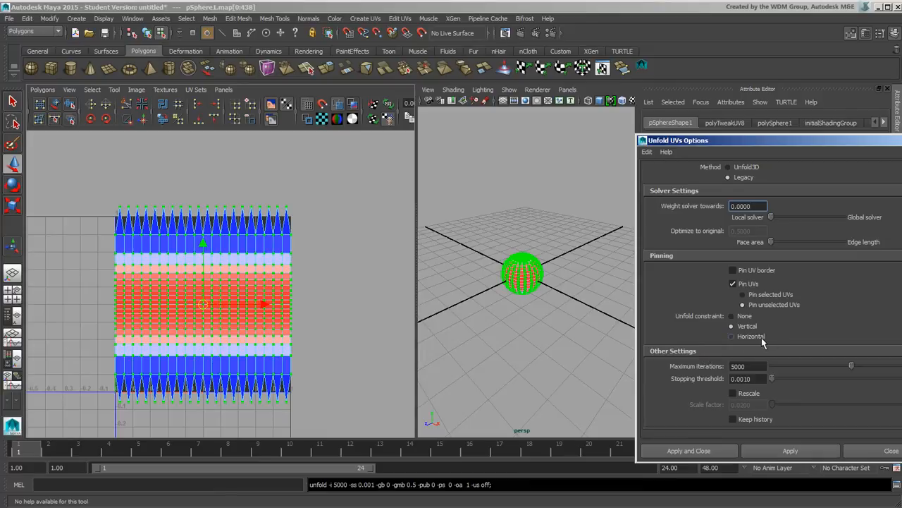
left_click(814, 455)
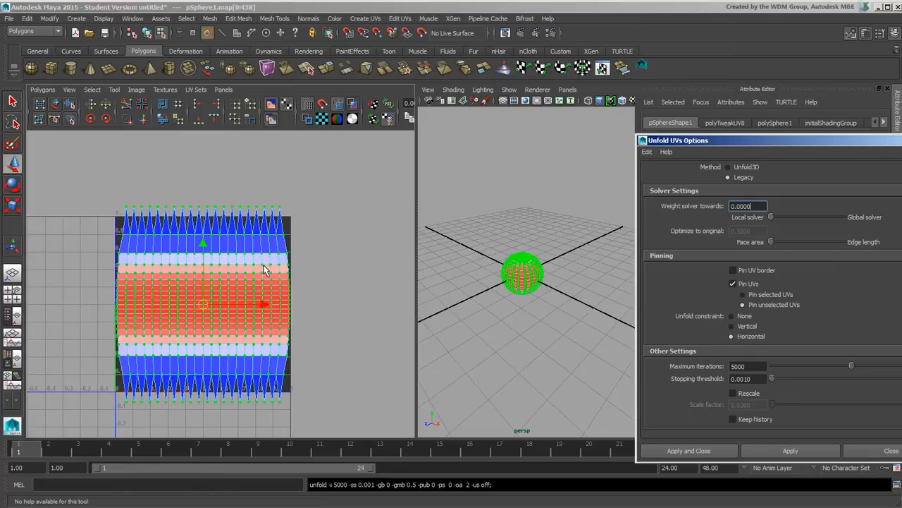
middle_click_drag(264, 270, 217, 254, "alt")
right_click_drag(217, 254, 322, 263, "alt")
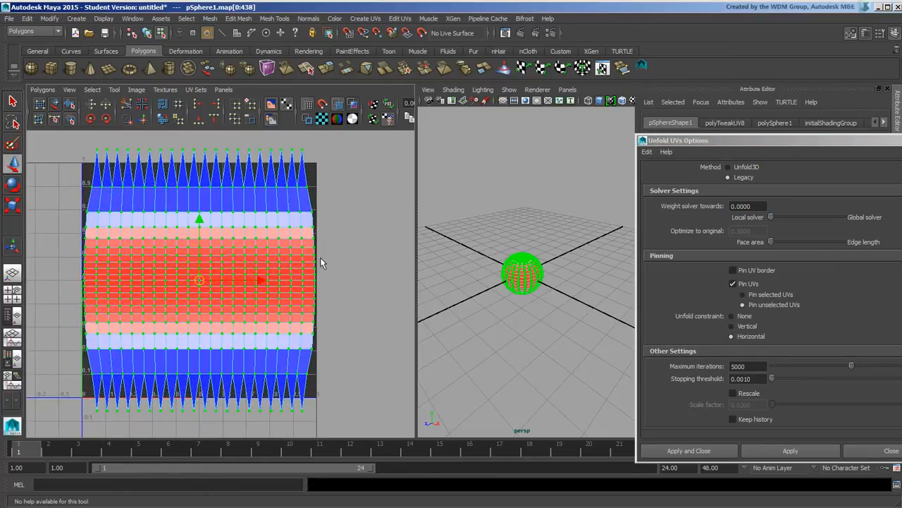
middle_click_drag(290, 257, 301, 255, "alt")
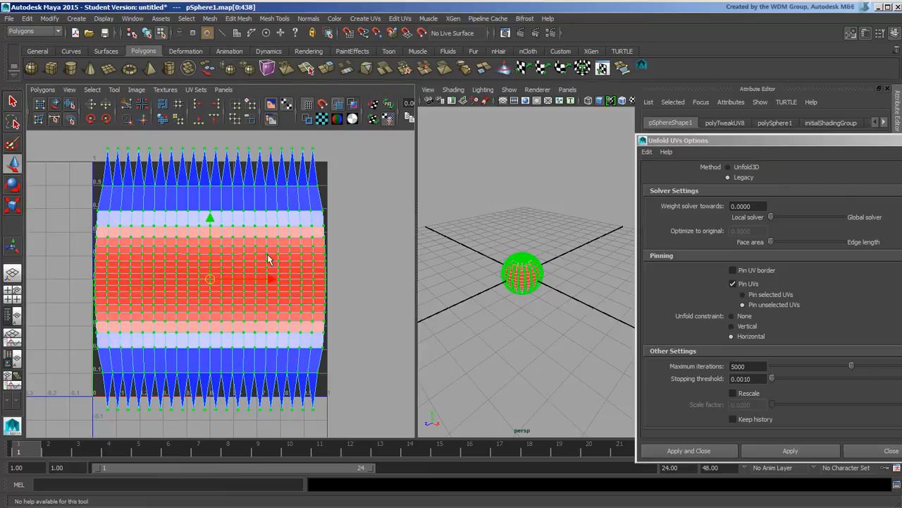
Unfold with constraint None, then undo the collapsed result and reframe the UV grid
left_click(733, 316)
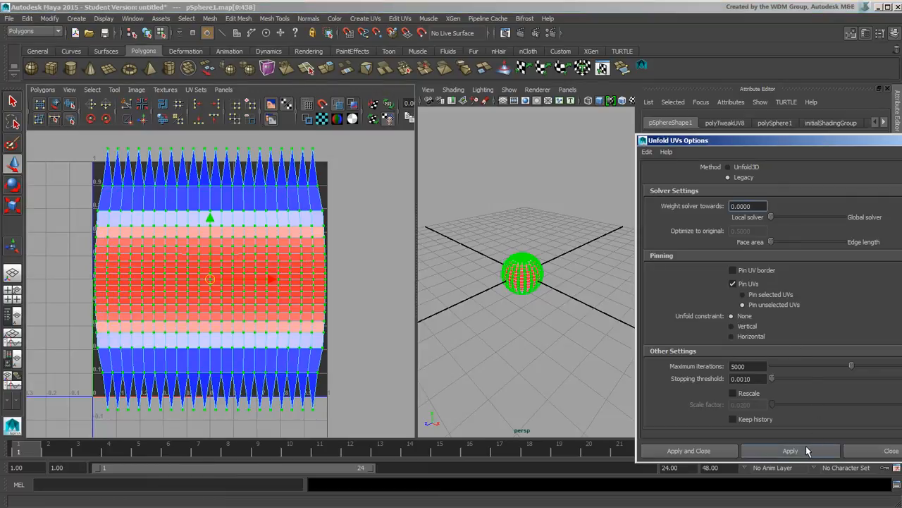
left_click(807, 450)
middle_click_drag(121, 338, 221, 223, "alt")
right_click_drag(128, 275, 256, 320, "alt")
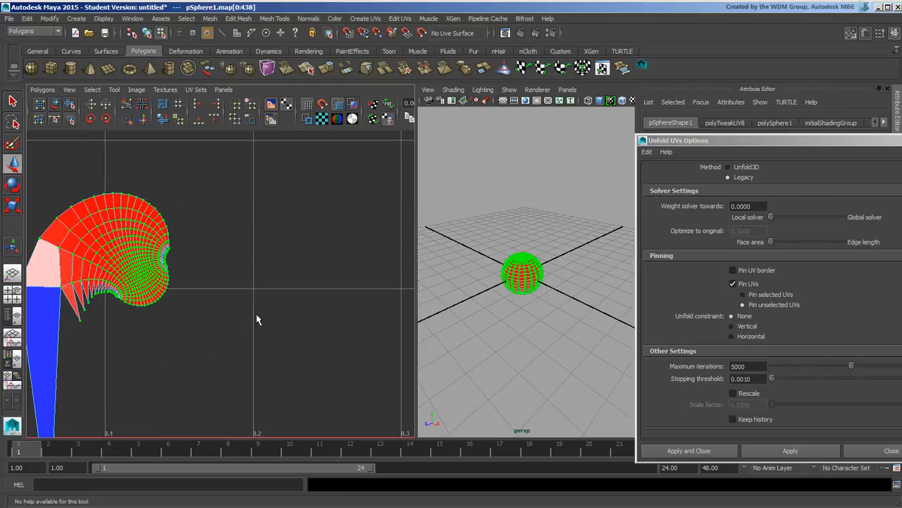
key("ctrl+z")
right_click_drag(342, 319, 107, 204, "alt")
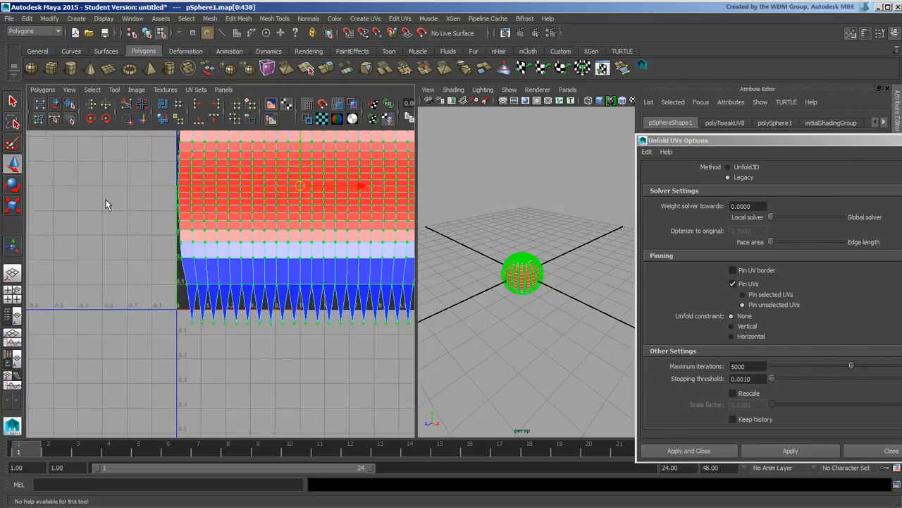
right_click_drag(381, 303, 267, 238, "alt")
middle_click_drag(273, 237, 217, 278, "alt")
right_click_drag(217, 279, 459, 303, "alt")
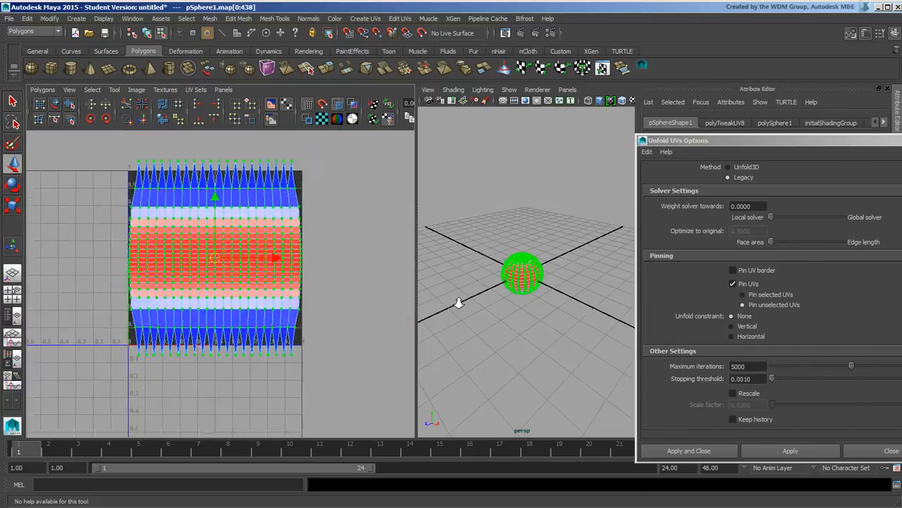
middle_click_drag(343, 270, 332, 281, "alt")
Unfold the UV shell with the Unfold3D method and inspect the oval layout
left_click(727, 166)
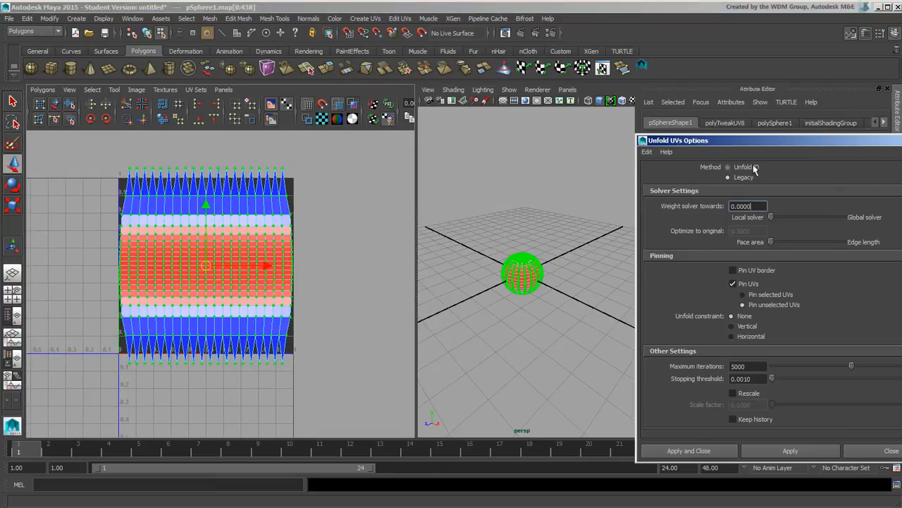
left_click(804, 451)
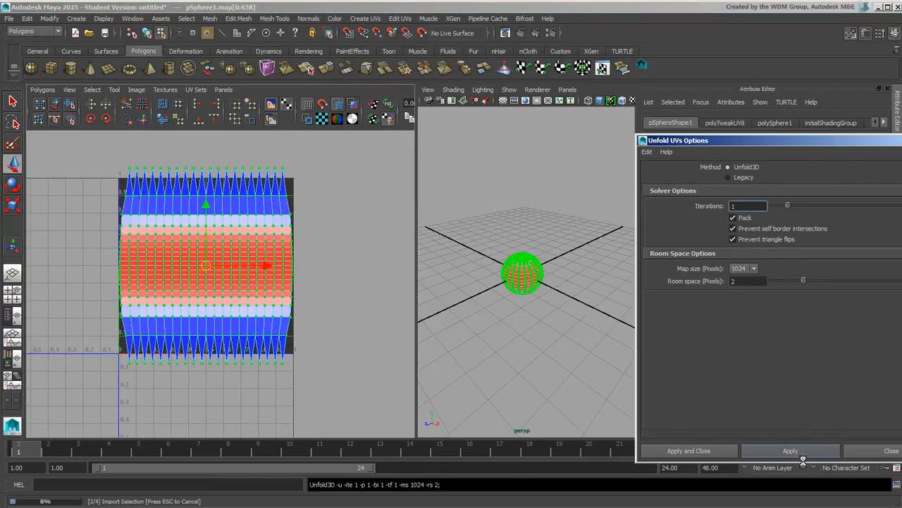
middle_click_drag(255, 284, 232, 258, "alt")
right_click_drag(228, 274, 445, 274, "alt")
middle_click_drag(246, 203, 283, 257, "alt")
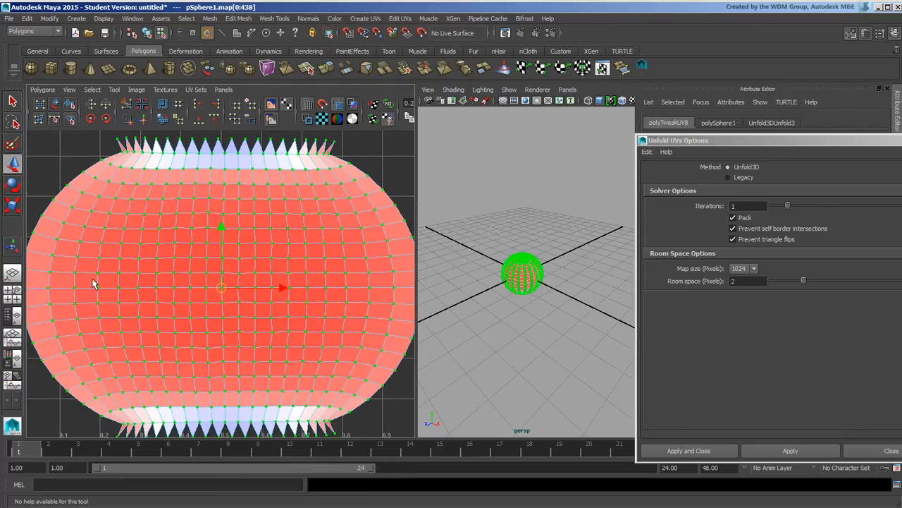
middle_click_drag(314, 270, 314, 238, "alt")
right_click_drag(222, 241, 356, 228, "alt")
middle_click_drag(176, 155, 157, 226, "alt")
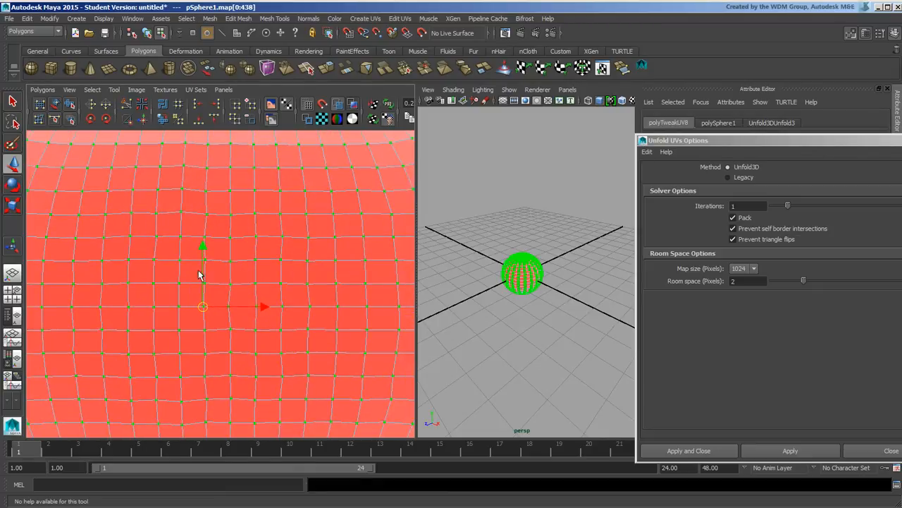
middle_click_drag(276, 272, 280, 245, "alt")
right_click_drag(280, 245, 196, 226, "alt")
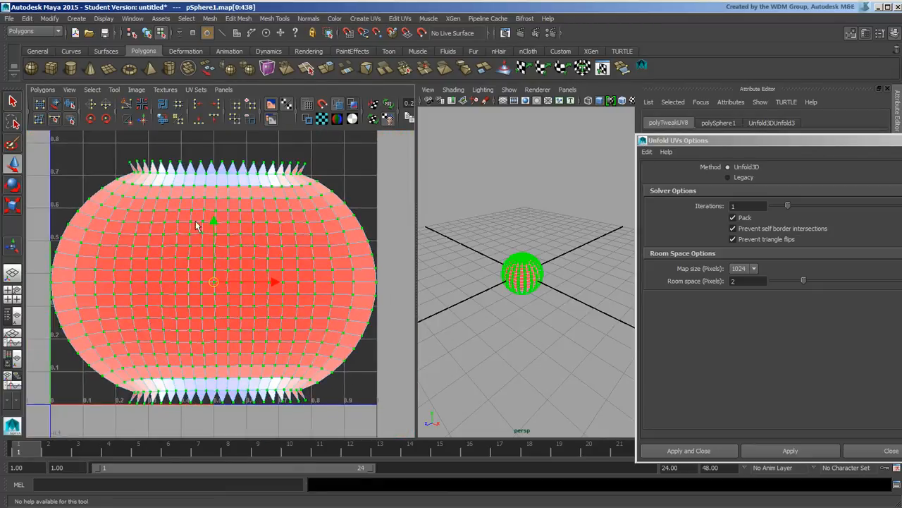
Apply Unfold3D once more, then set the method back to Legacy
left_click(791, 451)
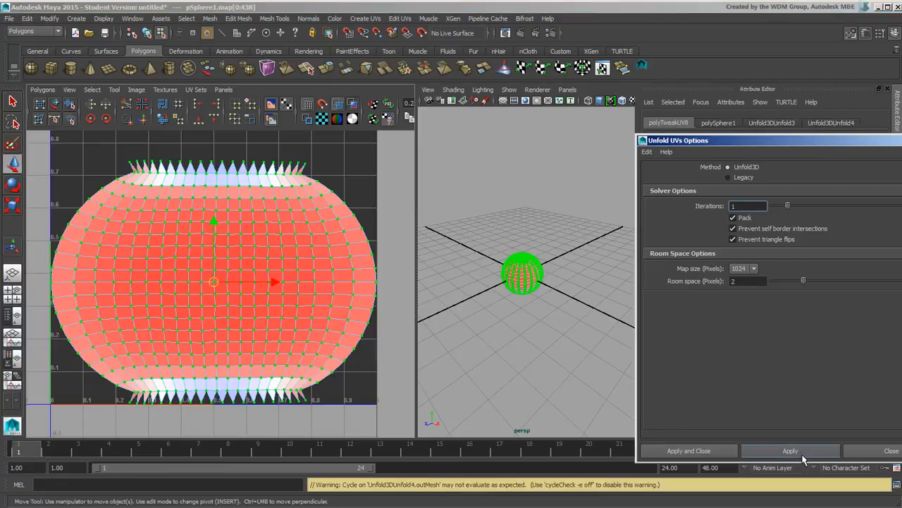
left_click(729, 177)
middle_click_drag(427, 312, 401, 292, "alt")
middle_click_drag(324, 338, 313, 288, "alt")
right_click_drag(313, 288, 192, 288, "alt")
middle_click_drag(193, 288, 188, 295, "alt")
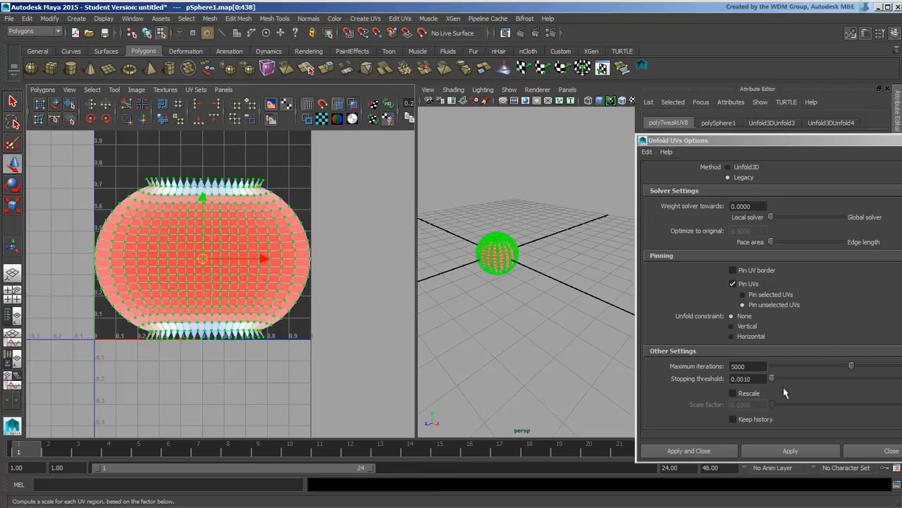
left_click(749, 326)
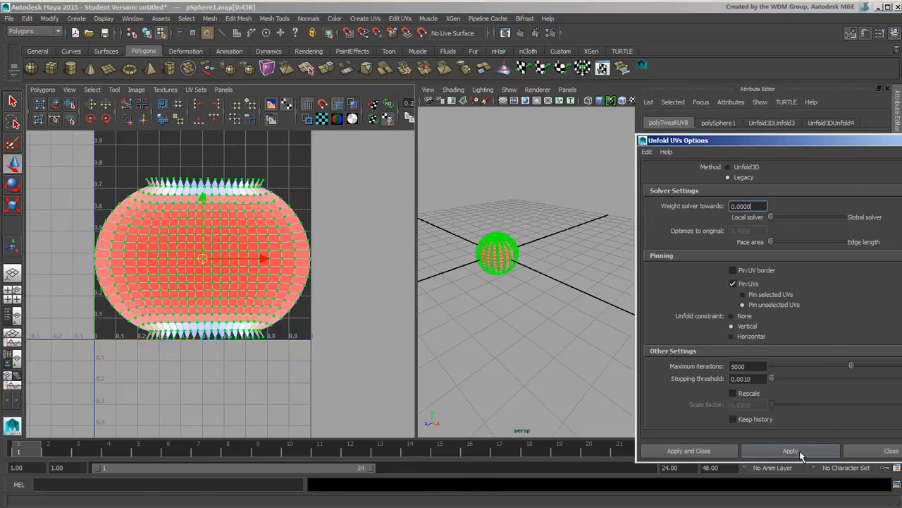
left_click(799, 450)
left_click(750, 336)
left_click(795, 453)
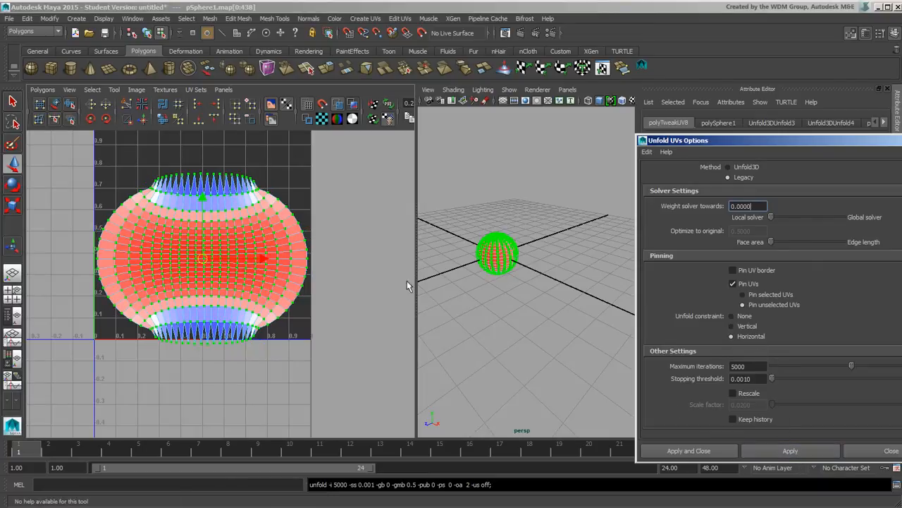
left_click(383, 252)
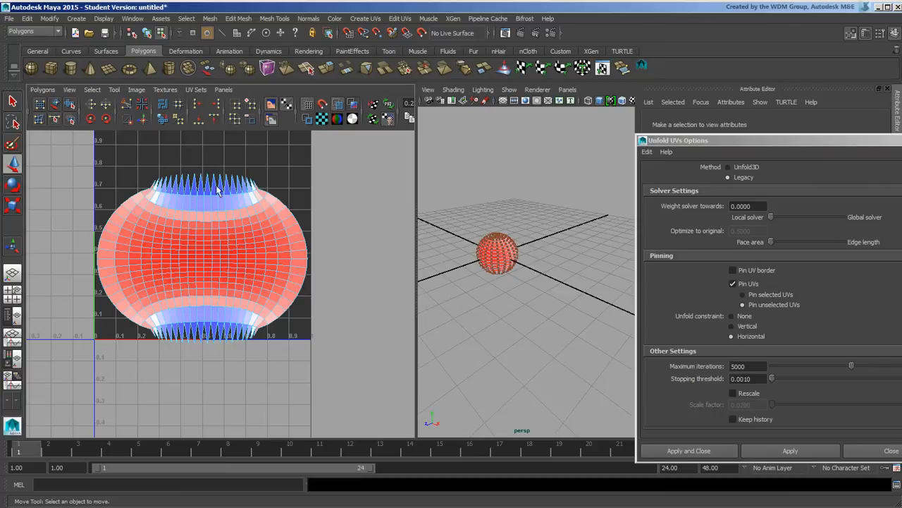
left_click_drag(457, 258, 517, 271, "alt")
right_click_drag(517, 272, 579, 305, "alt")
middle_click_drag(452, 289, 595, 284, "alt")
right_click_drag(595, 284, 390, 263, "alt")
mouse_move(326, 229)
middle_mouse_down("alt")
mouse_move(348, 250)
mouse_move(338, 227)
middle_mouse_up("alt")
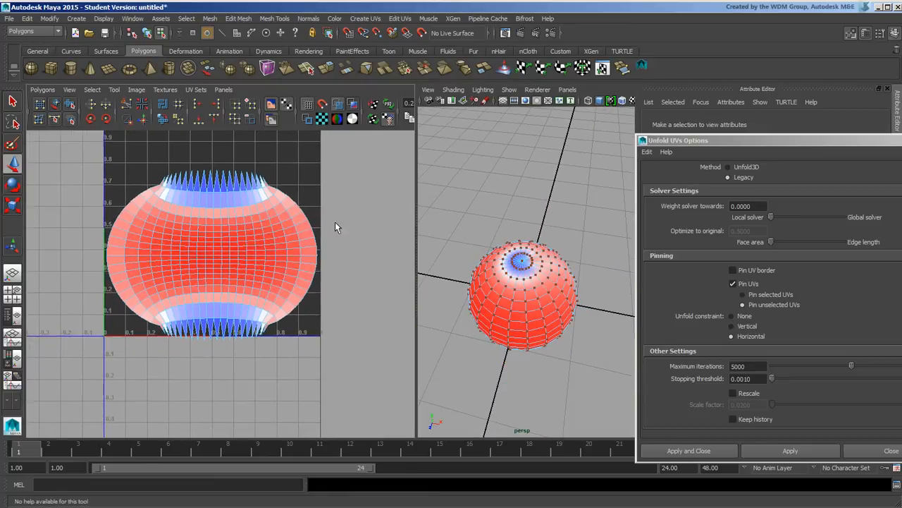
right_click_drag(258, 259, 349, 268, "alt")
middle_click_drag(318, 259, 348, 275, "alt")
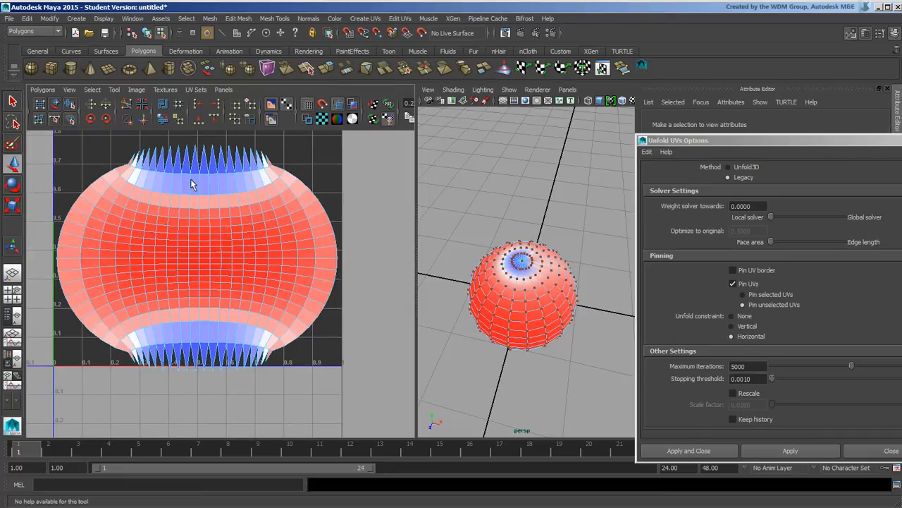
middle_click_drag(301, 220, 294, 231, "alt")
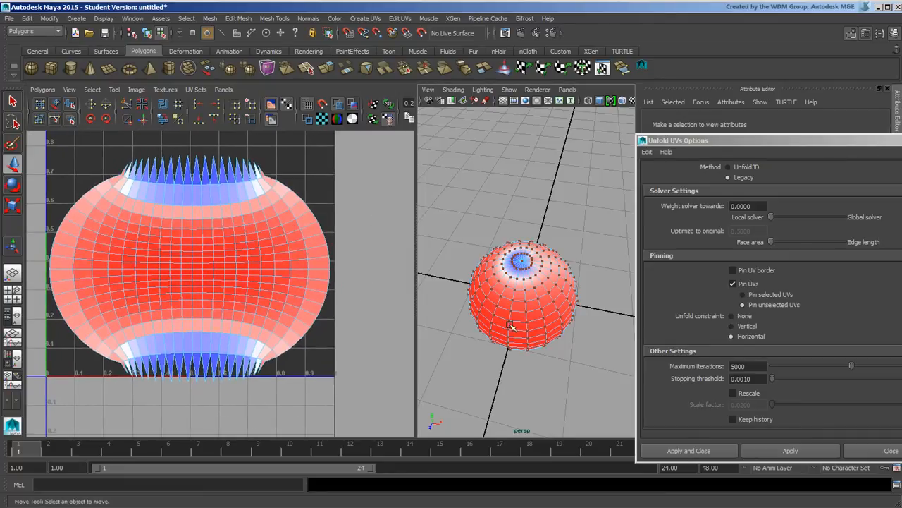
left_click_drag(512, 325, 525, 294, "alt")
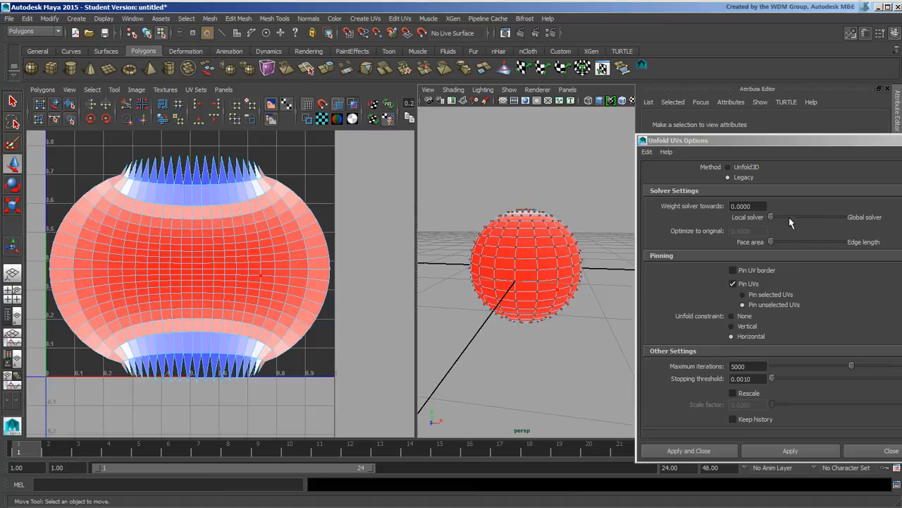
Set Weight solver to Global 1.0, unfold all UVs with no constraint, then return to object mode
left_click_drag(772, 221, 859, 224)
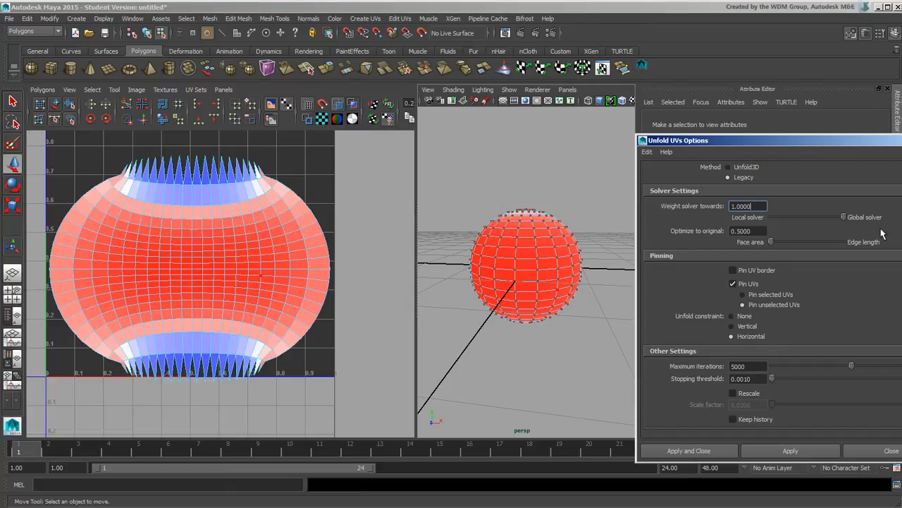
middle_click_drag(337, 256, 367, 246, "alt")
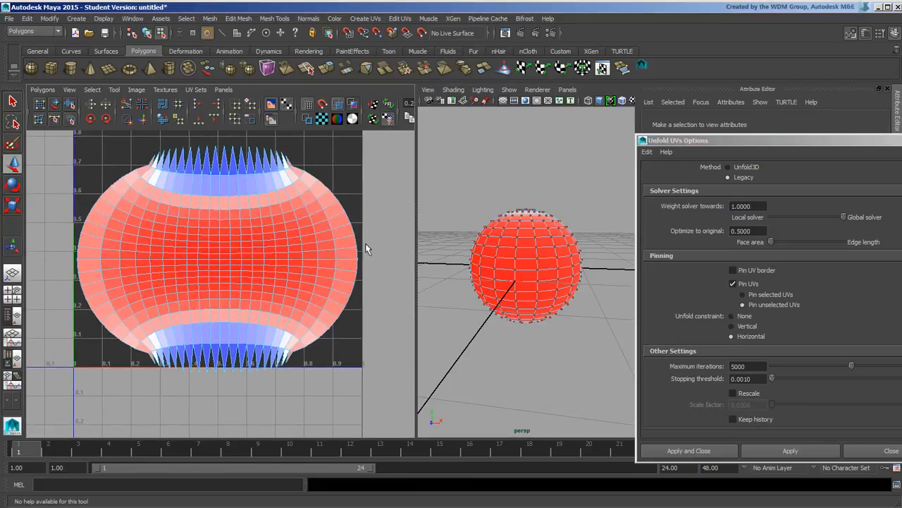
right_click_drag(367, 247, 244, 219, "alt")
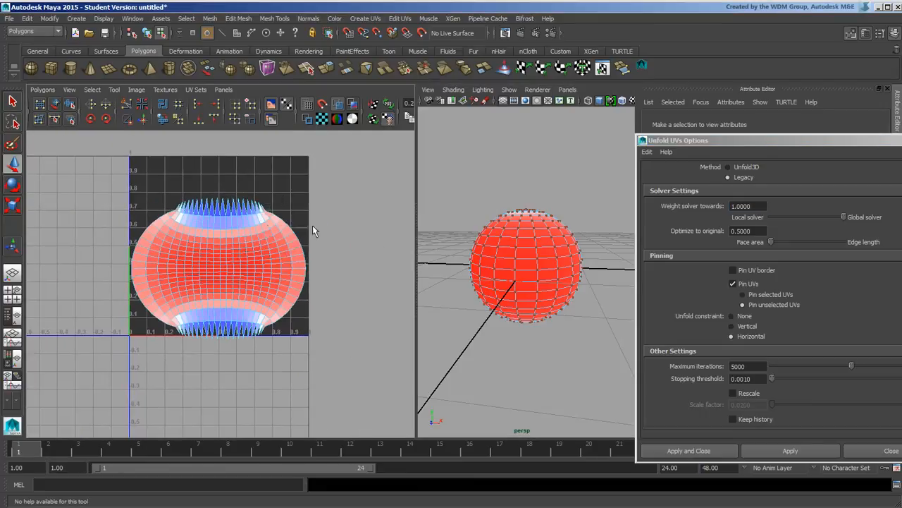
left_click_drag(127, 182, 399, 402)
left_click(731, 316)
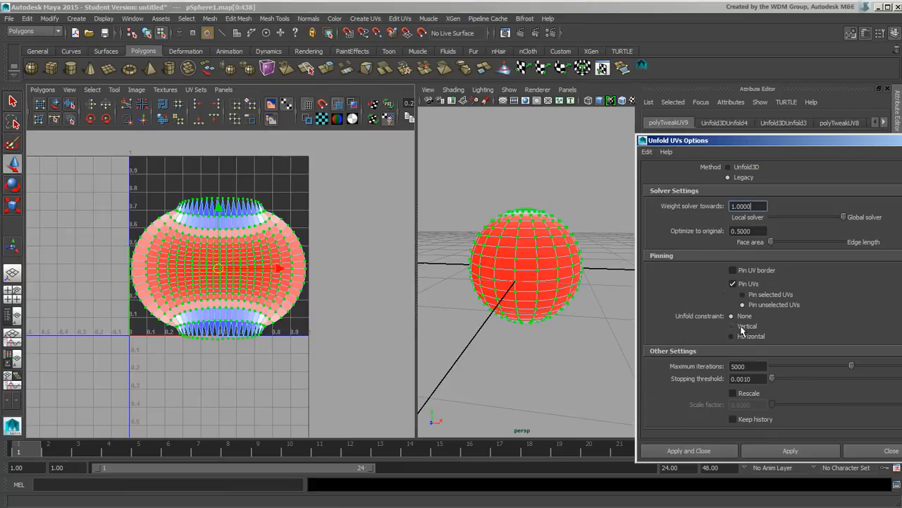
left_click(809, 450)
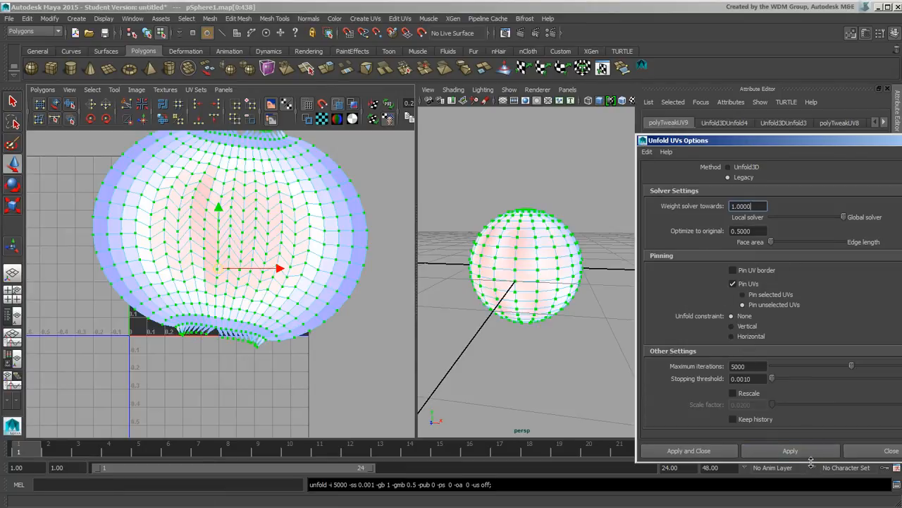
mouse_move(277, 250)
middle_mouse_down("alt")
mouse_move(258, 284)
mouse_move(287, 273)
middle_mouse_up("alt")
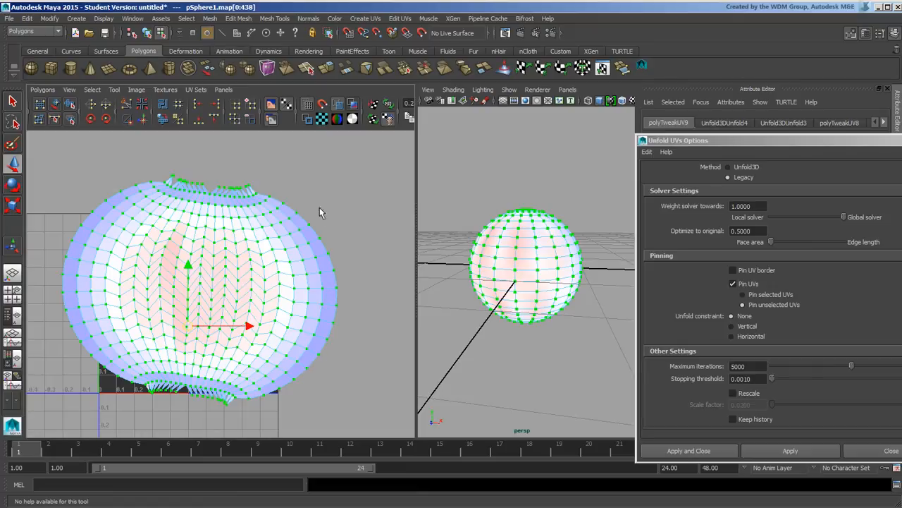
middle_click_drag(219, 326, 306, 247, "alt")
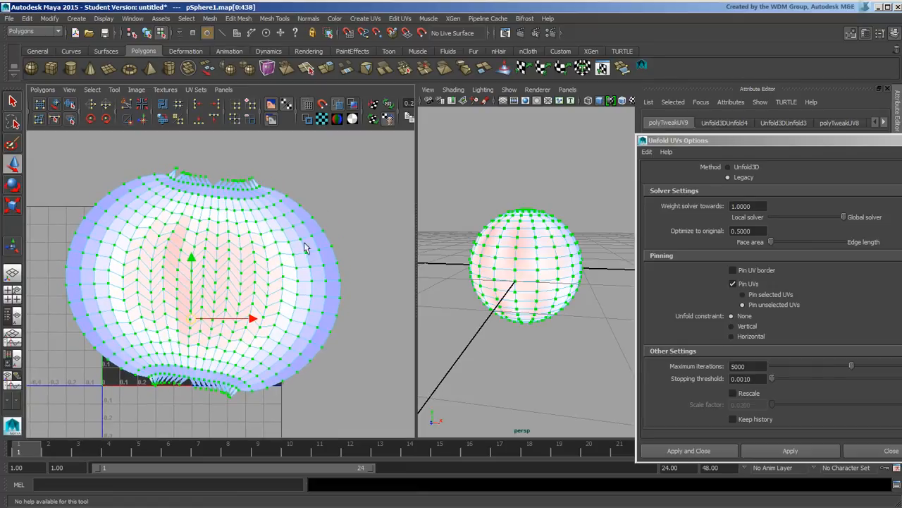
key("F8")
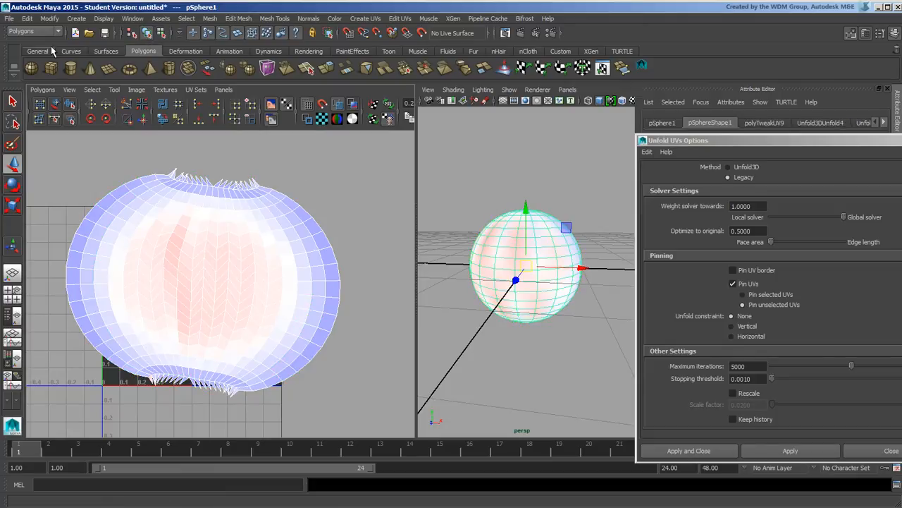
Delete the sphere's history via Edit > Delete by Type > History
left_click(27, 19)
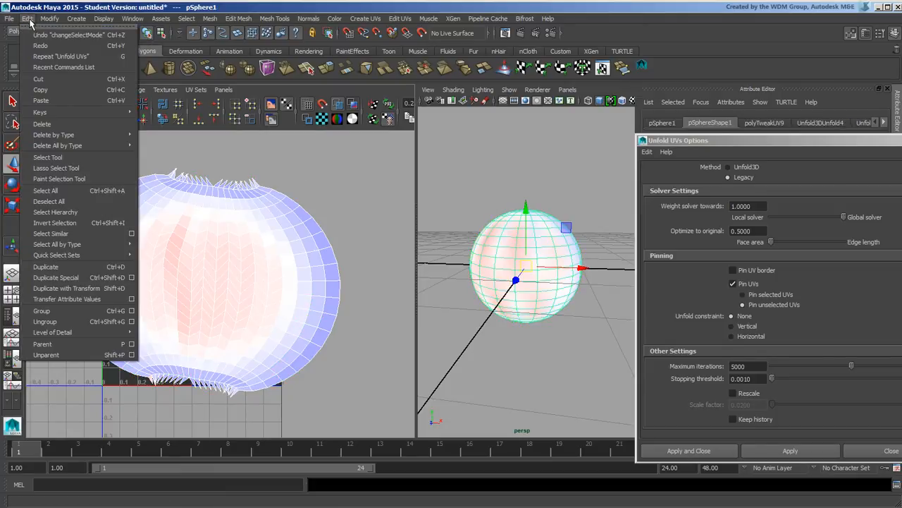
mouse_move(120, 136)
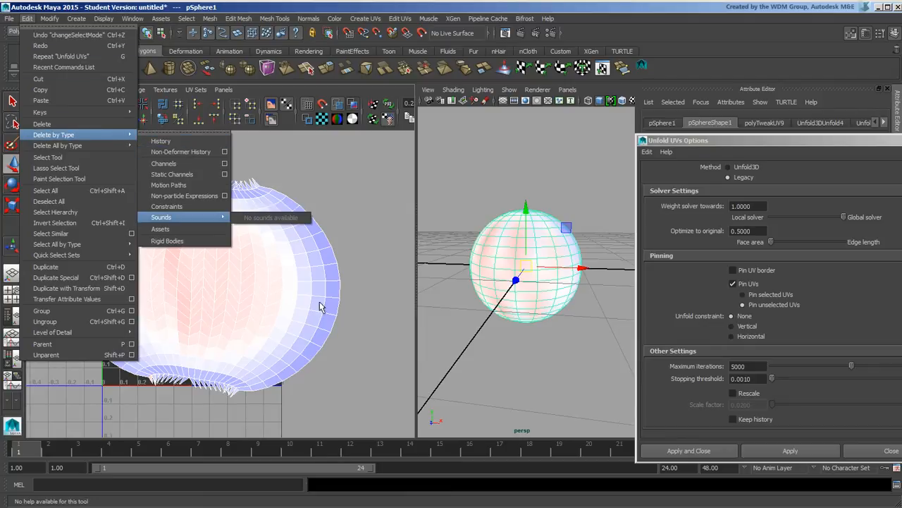
left_click(187, 141)
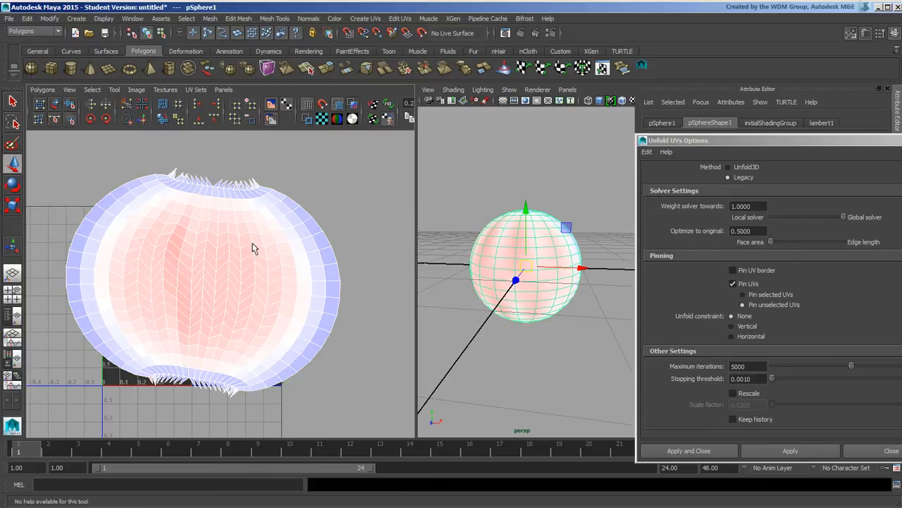
middle_click_drag(285, 260, 258, 244, "alt")
right_click_drag(197, 261, 270, 246, "alt")
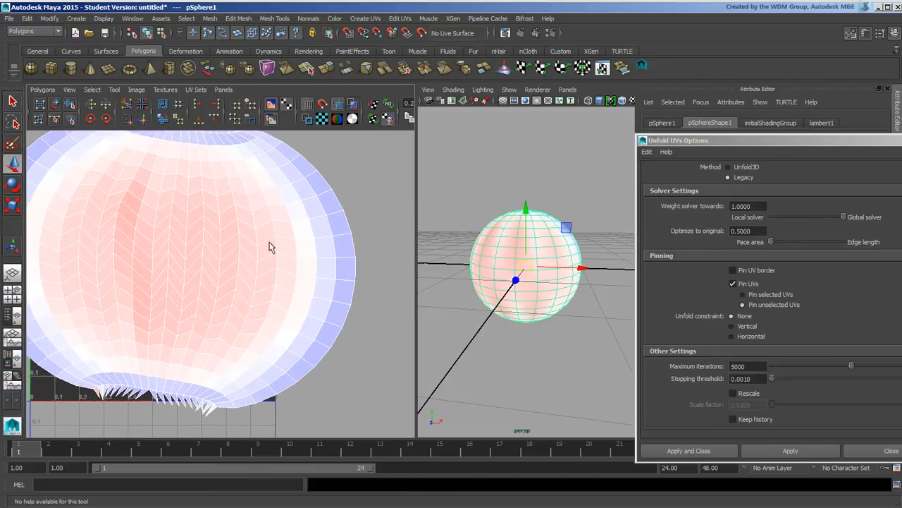
middle_click_drag(270, 247, 313, 272, "alt")
right_click_drag(312, 272, 283, 258, "alt")
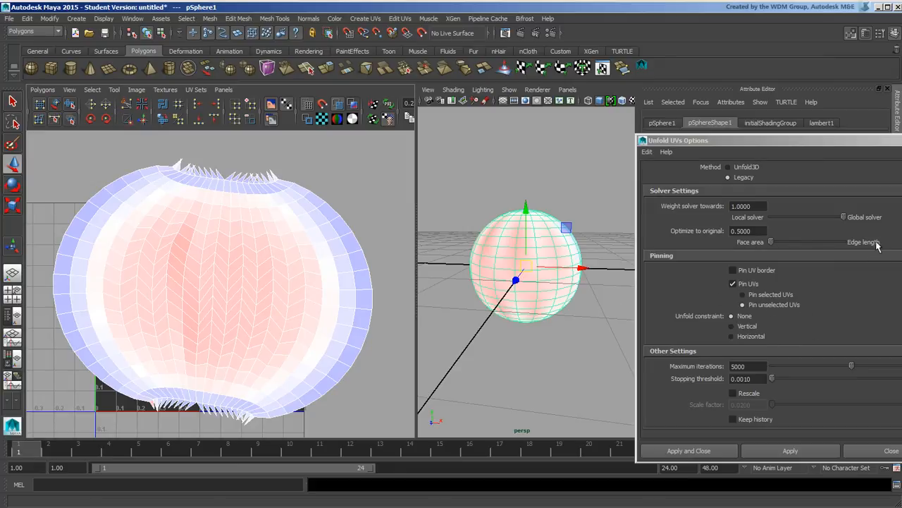
Set Optimize to original to 1.0 (edge length) and unfold all the sphere's UVs
left_click_drag(772, 242, 858, 247)
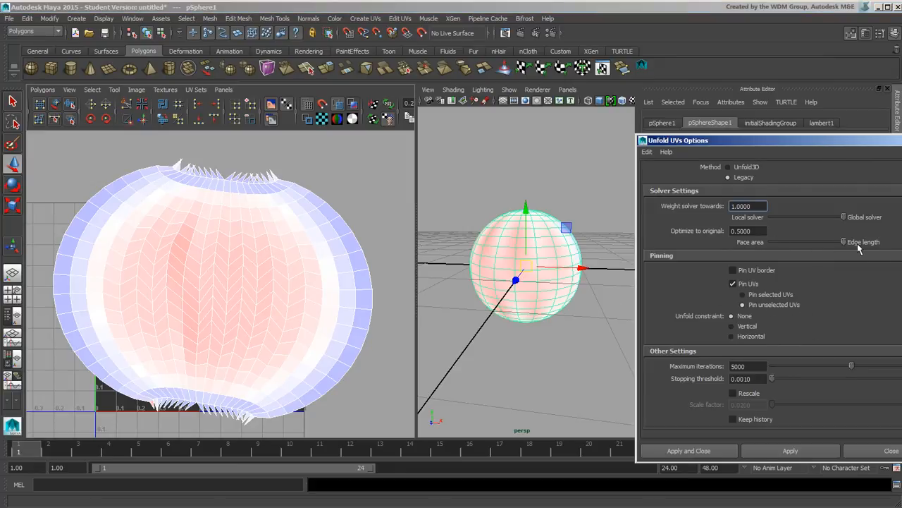
scroll(297, 243, "down", 3)
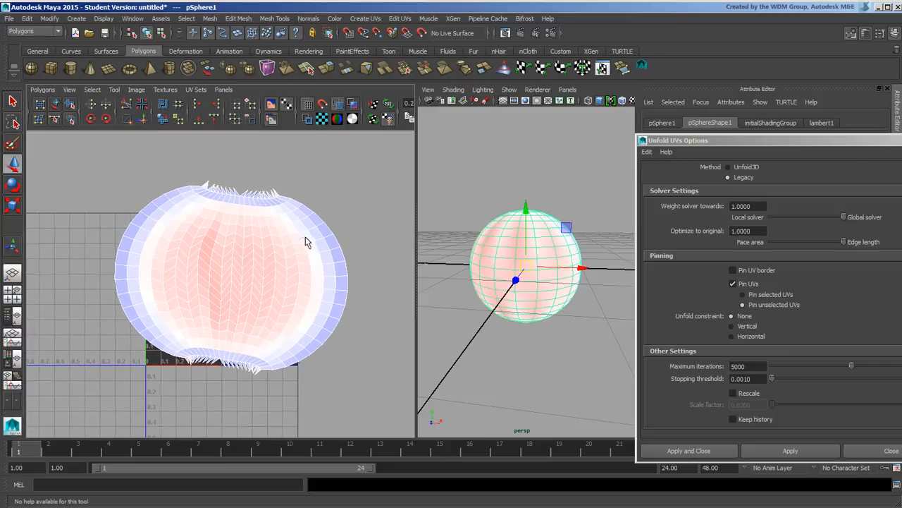
right_click_drag(328, 235, 337, 235)
left_click_drag(118, 163, 395, 420)
left_click(820, 452)
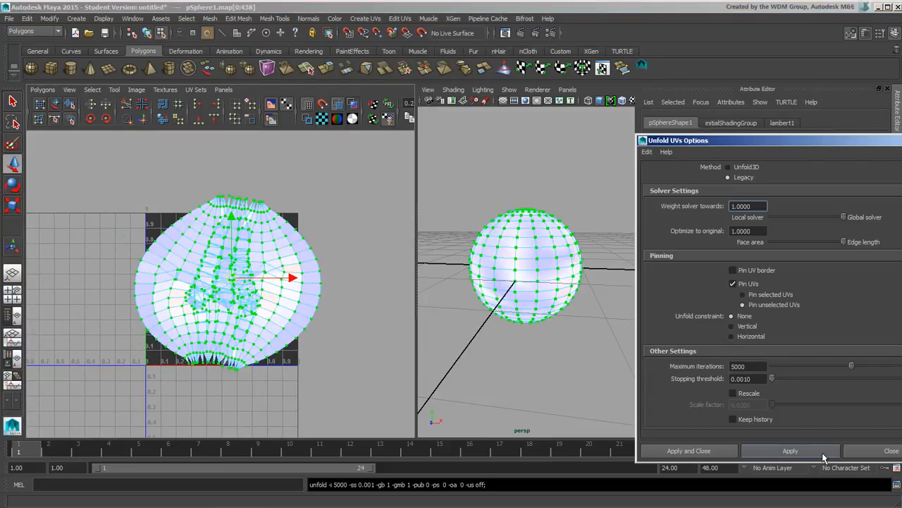
Inspect the distorted, overlapping UV shell, then undo the unfold
middle_click_drag(271, 275, 284, 241, "alt")
right_click_drag(224, 252, 401, 273, "alt")
middle_click_drag(311, 224, 214, 299, "alt")
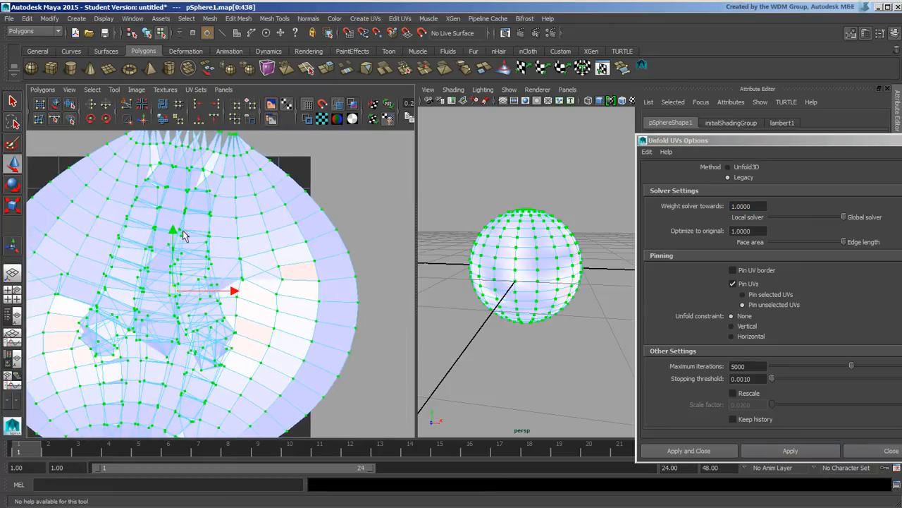
right_click_drag(242, 288, 302, 287, "alt")
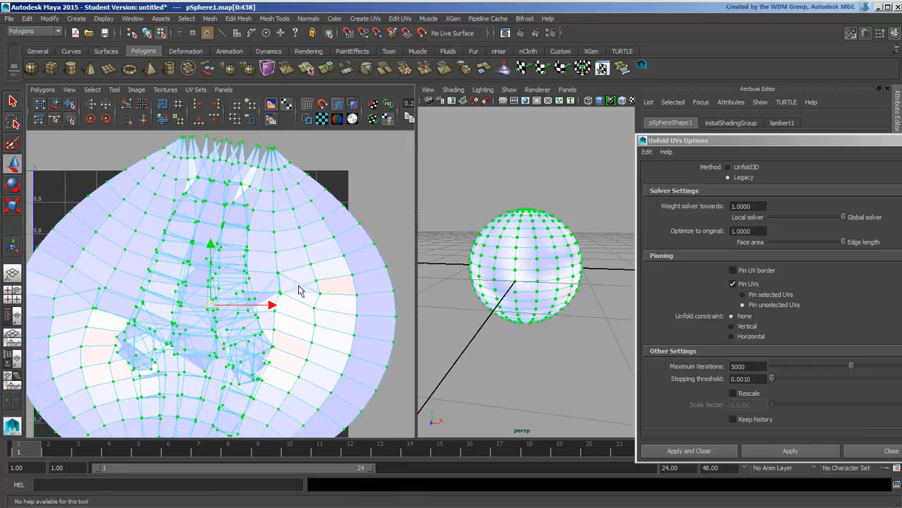
middle_click_drag(224, 310, 240, 274, "alt")
right_click_drag(262, 275, 155, 268, "alt")
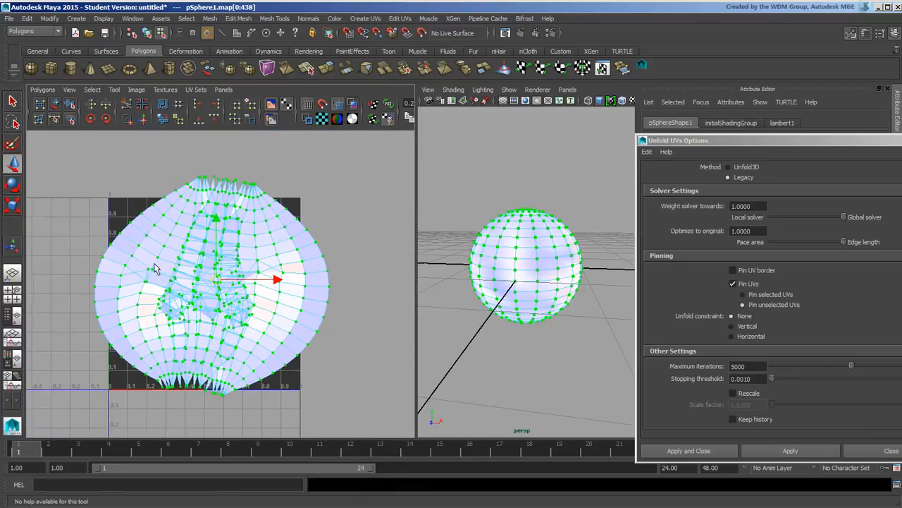
key("ctrl+z")
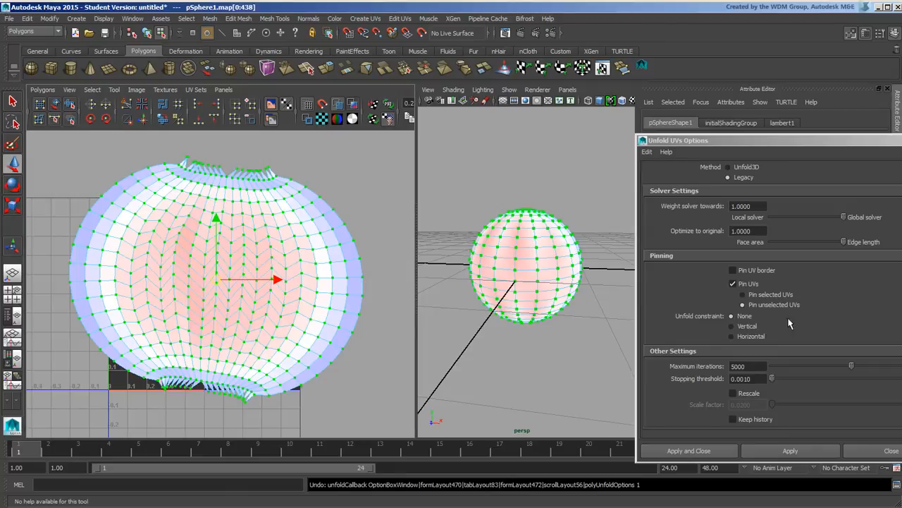
Rerun the legacy unfold with optimize-to-original 0.4806, then solver weights 0.4961 and 0.8527
left_click_drag(843, 242, 806, 243)
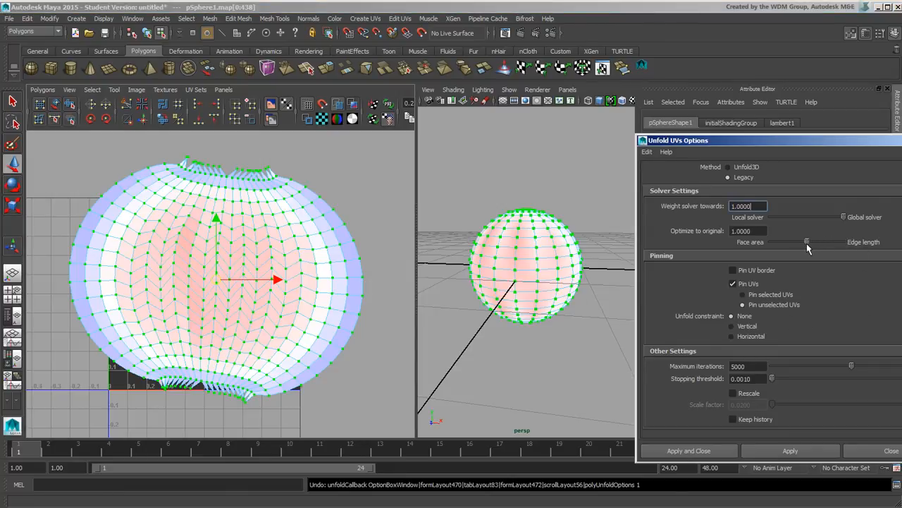
left_click(809, 454)
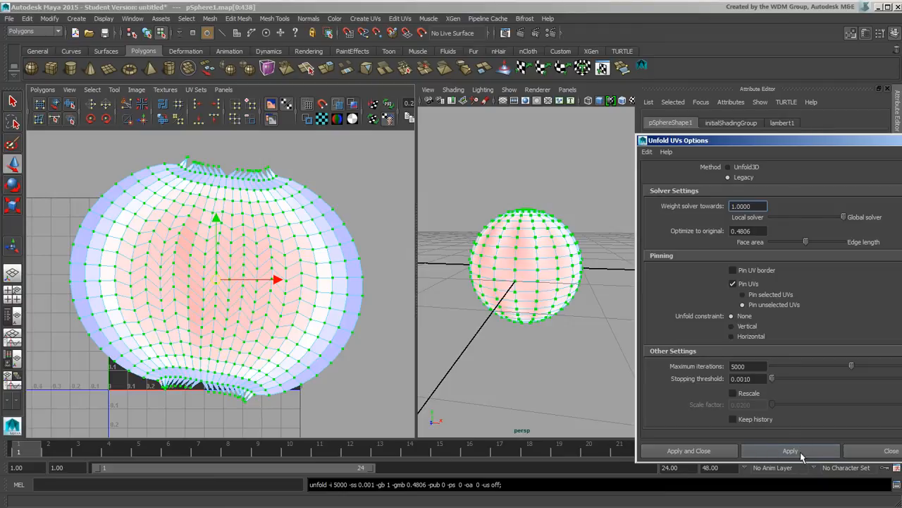
left_click_drag(841, 221, 808, 218)
left_click(803, 453)
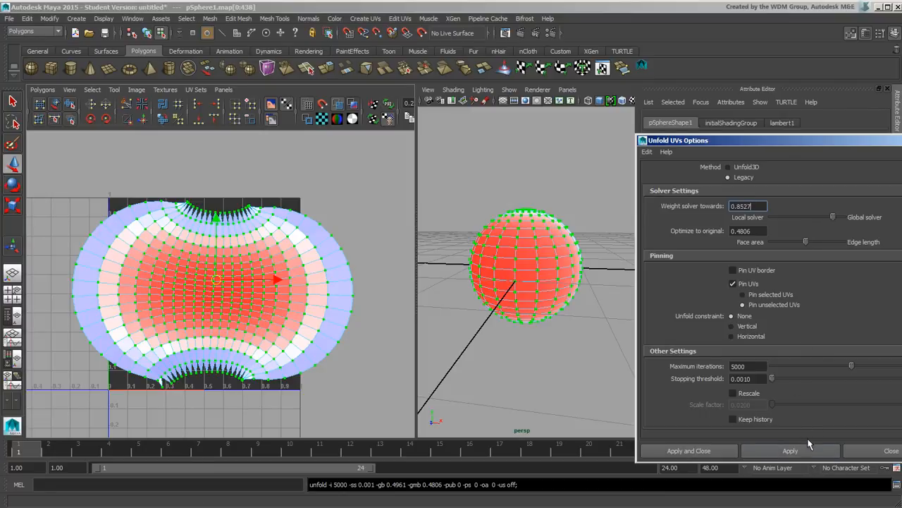
left_click(811, 454)
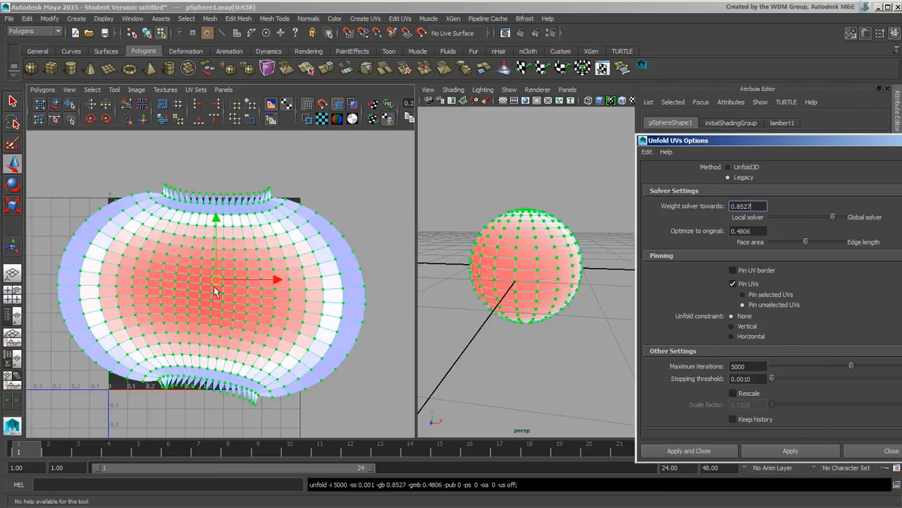
Switch the sphere to edges and select the edge loop near its top pole
mouse_move(282, 307)
middle_mouse_down("alt")
mouse_move(260, 272)
mouse_move(281, 286)
mouse_move(275, 302)
mouse_move(280, 295)
middle_mouse_up("alt")
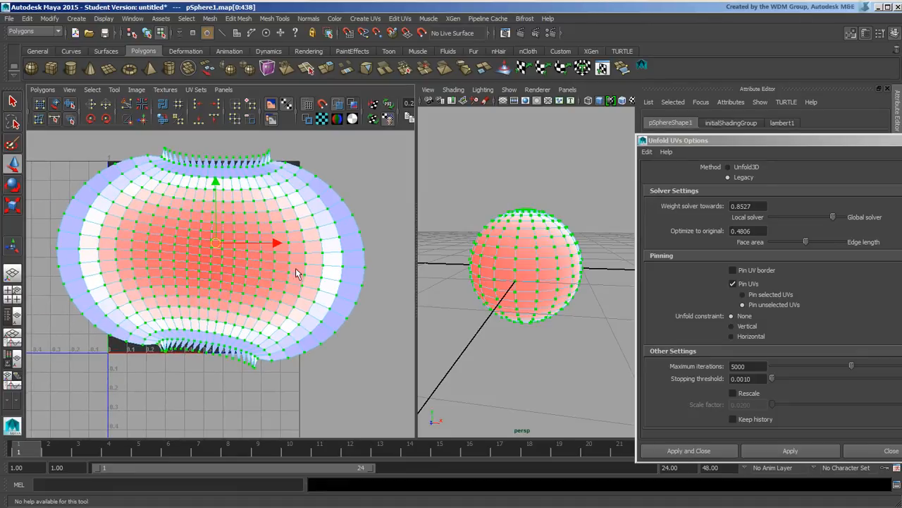
middle_click_drag(257, 235, 259, 285, "alt")
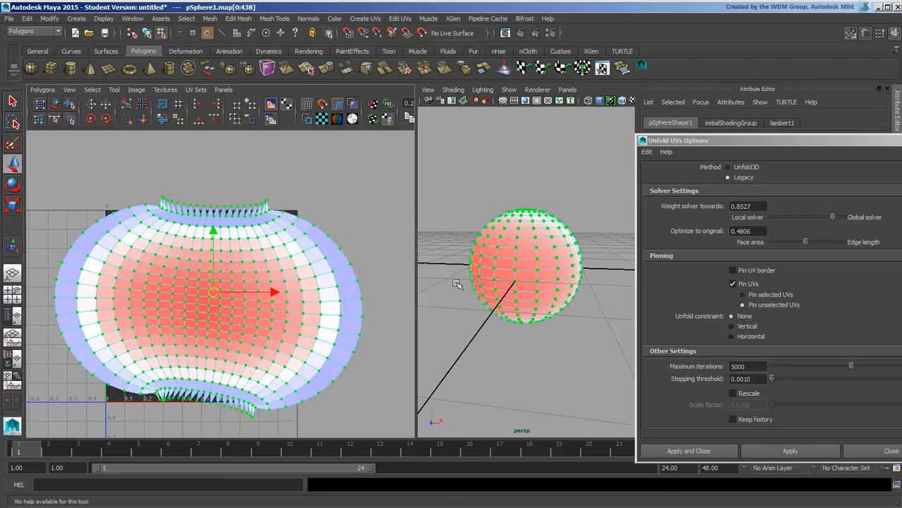
middle_click_drag(290, 314, 268, 321, "alt")
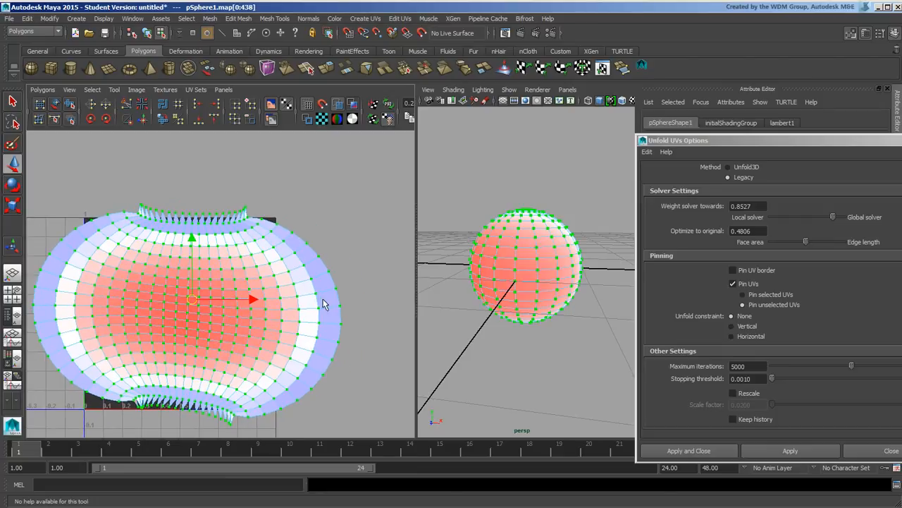
left_click_drag(536, 243, 575, 291, "alt")
right_click_drag(492, 301, 563, 257, "alt")
right_click(562, 273)
double_click(562, 290)
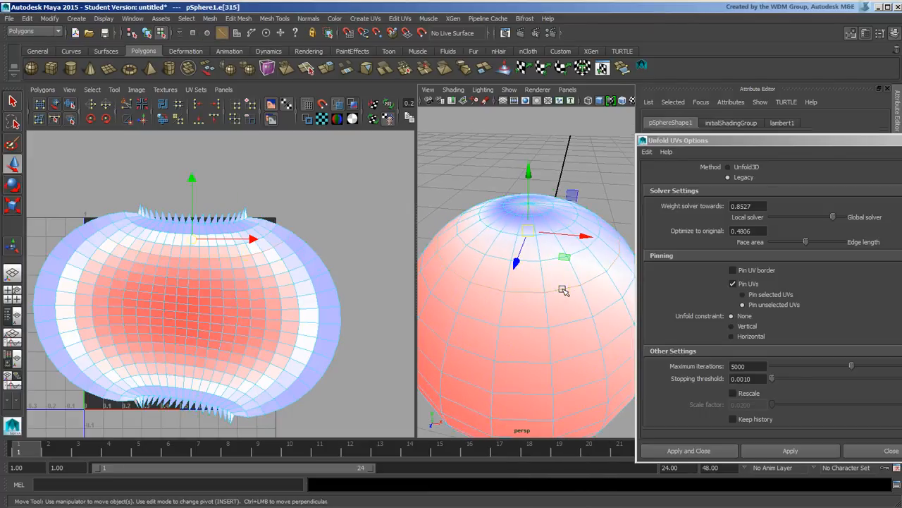
Add the lower edge loop and cut the UVs along both loops
left_click_drag(544, 351, 543, 296, "alt")
double_click(531, 294, "shift")
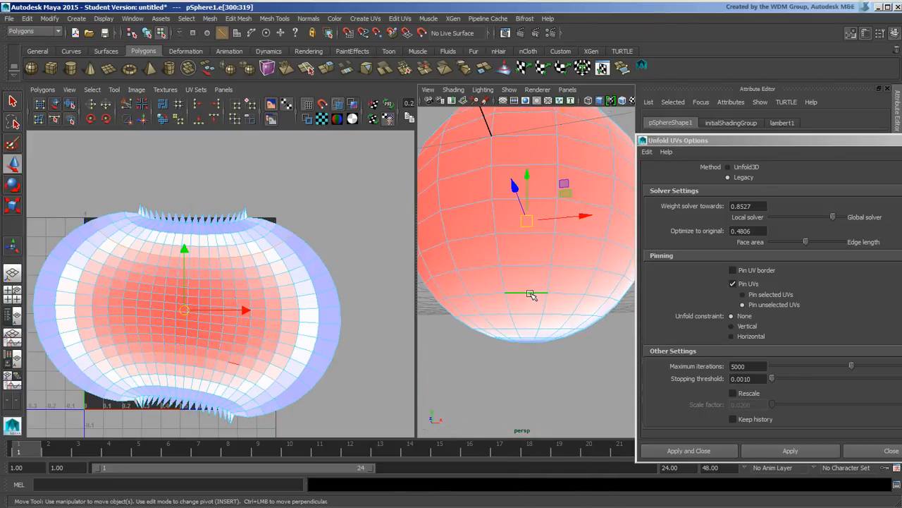
right_click_drag(582, 315, 513, 275, "alt")
left_click_drag(515, 276, 493, 301, "alt")
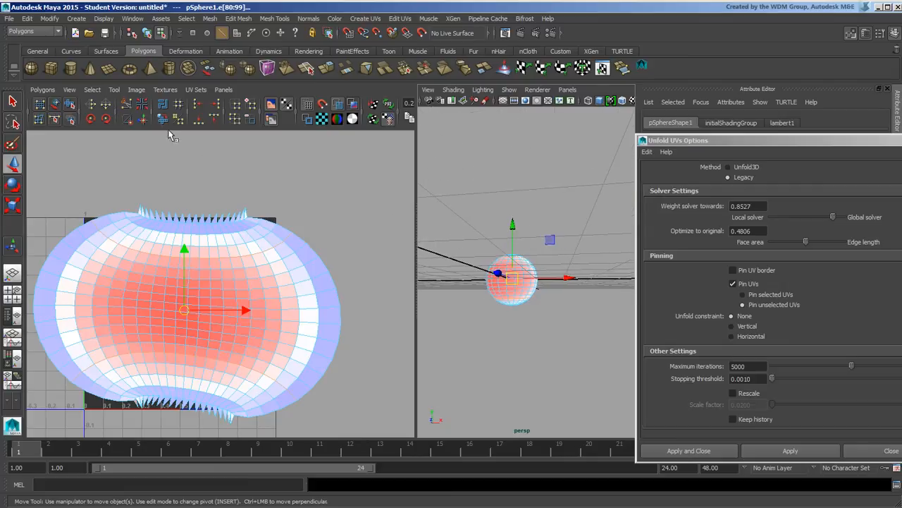
left_click(127, 105)
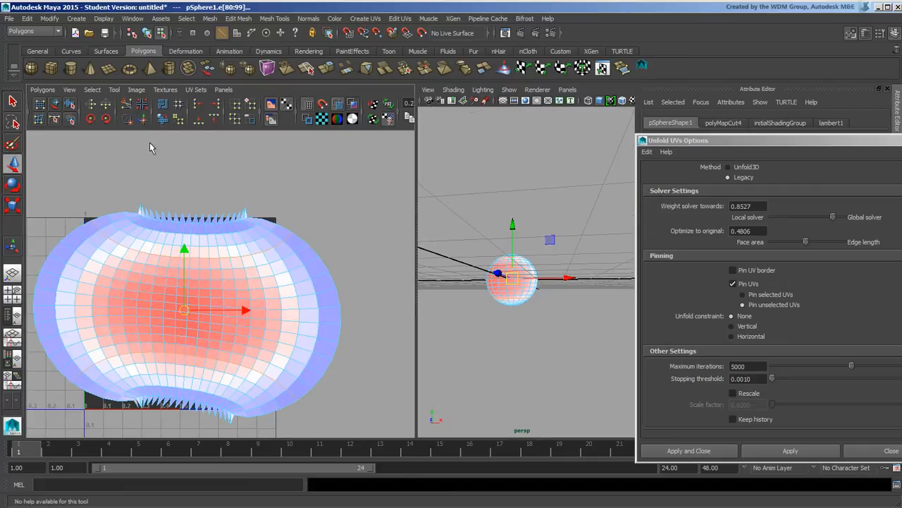
Unfold and pack all UVs with the Unfold3D method, then clear the selection
mouse_move(283, 293)
right_mouse_down("alt")
mouse_move(264, 294)
mouse_move(269, 284)
mouse_move(282, 285)
right_mouse_up("alt")
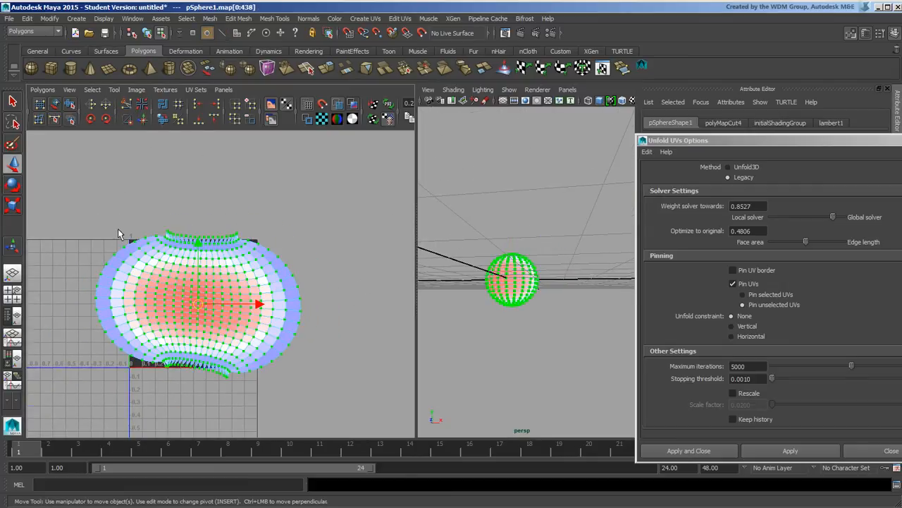
left_click(746, 167)
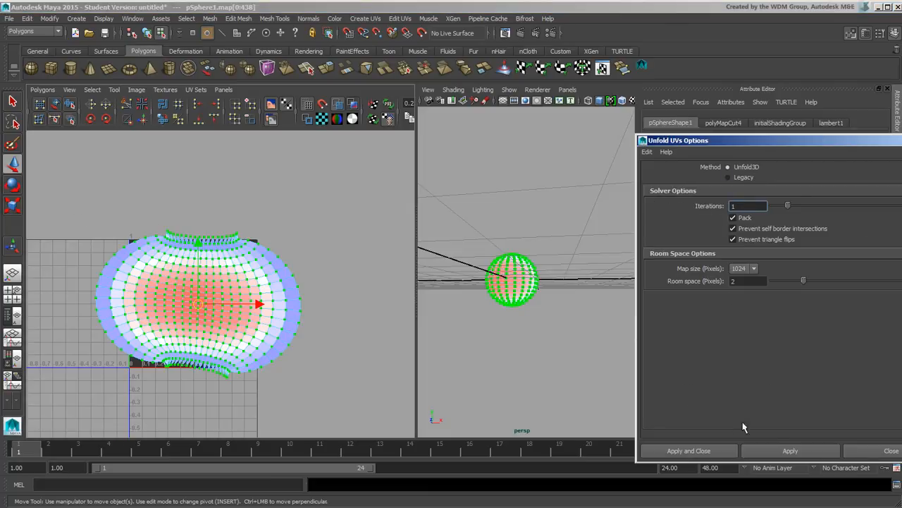
left_click(800, 445)
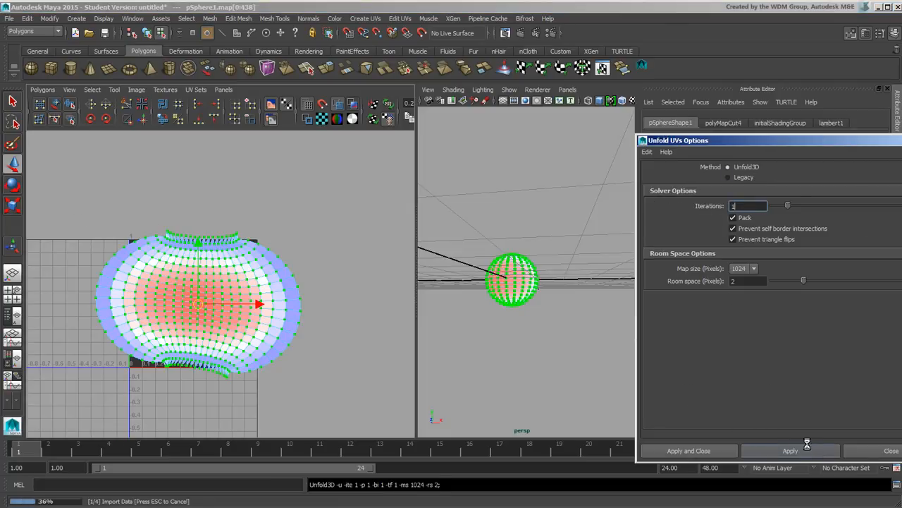
left_click(314, 278)
middle_click_drag(252, 323, 264, 275, "alt")
right_click_drag(176, 277, 267, 254, "alt")
middle_click_drag(268, 254, 302, 279, "alt")
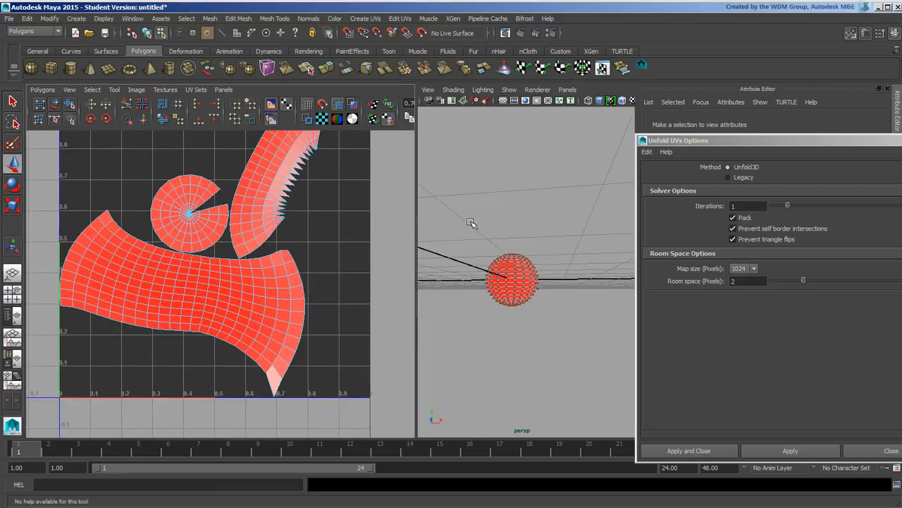
Return to object selection and reselect the sphere
left_click(146, 33)
left_click(459, 275)
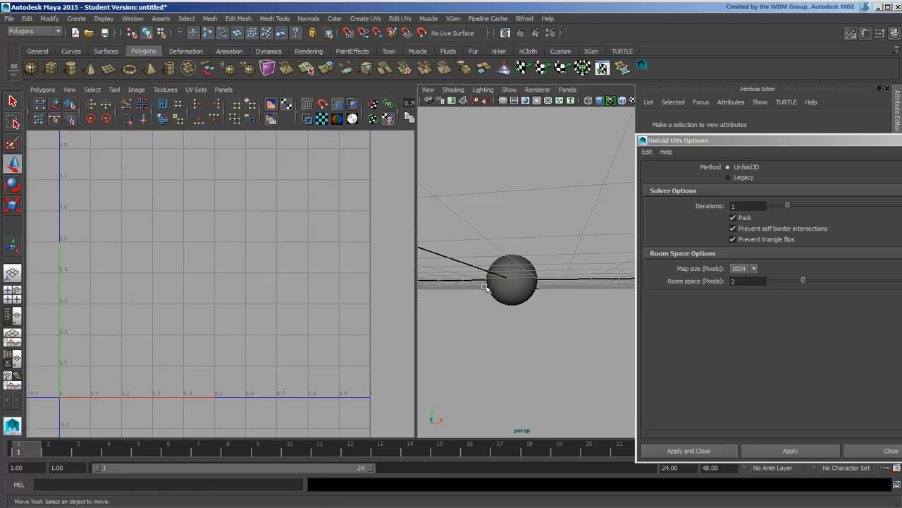
left_click(493, 276)
Delete the sphere's construction history via Delete by Type > History, then retry the unfold
left_click(27, 18)
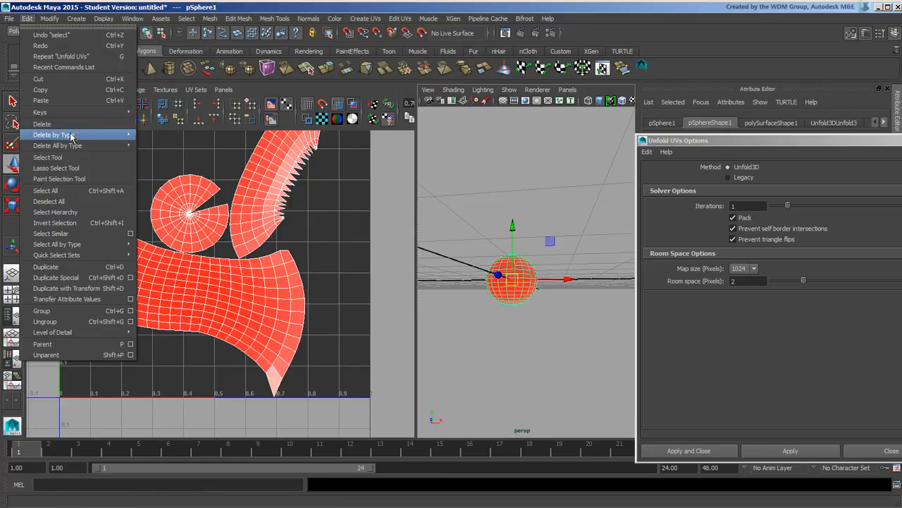
mouse_move(70, 135)
left_click(160, 143)
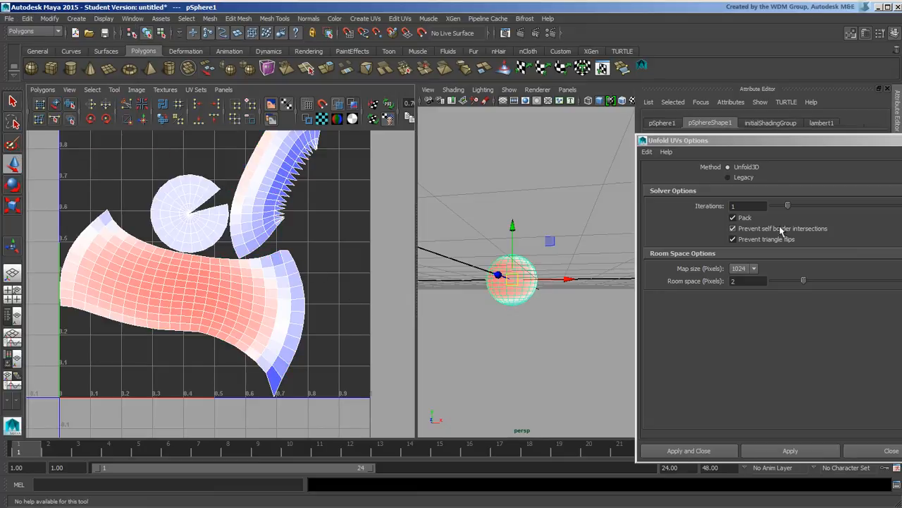
left_click(813, 454)
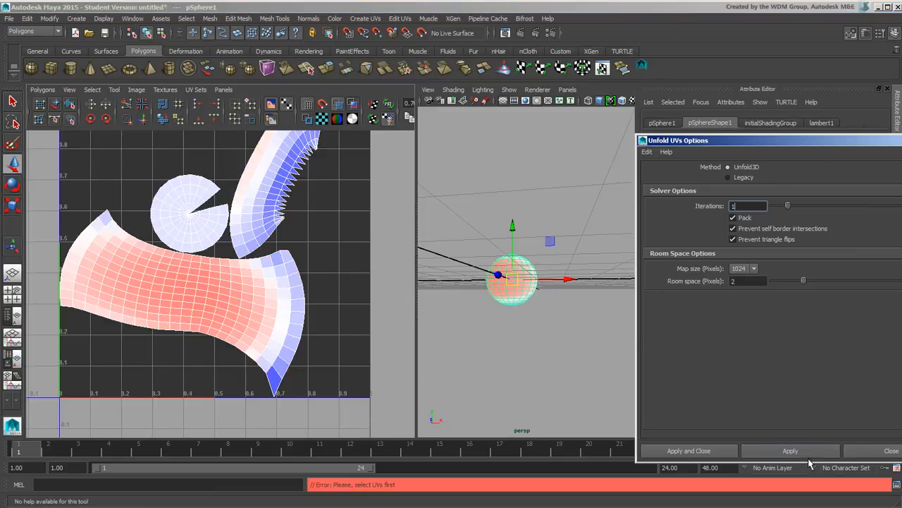
Select the circular cap shell's open wedge edges and sew them shut
middle_click_drag(375, 326, 380, 371, "alt")
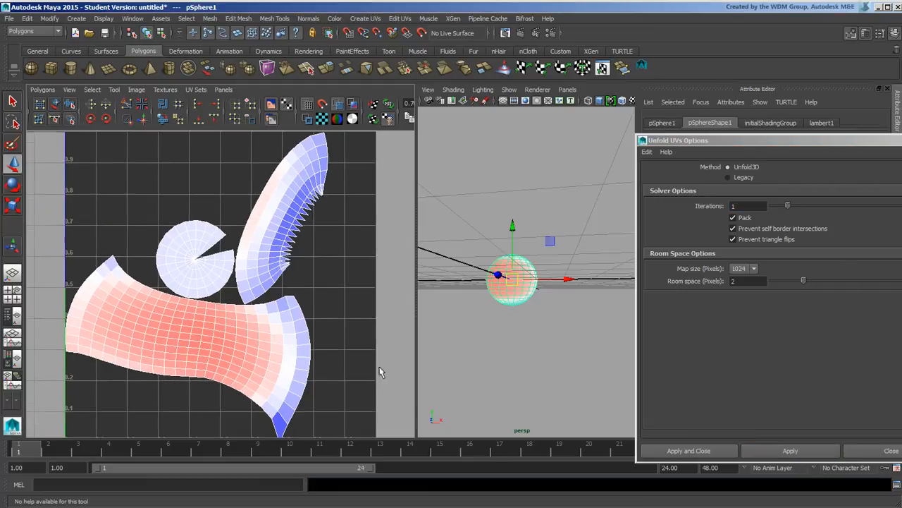
right_click_drag(381, 371, 272, 326, "alt")
left_click(267, 323)
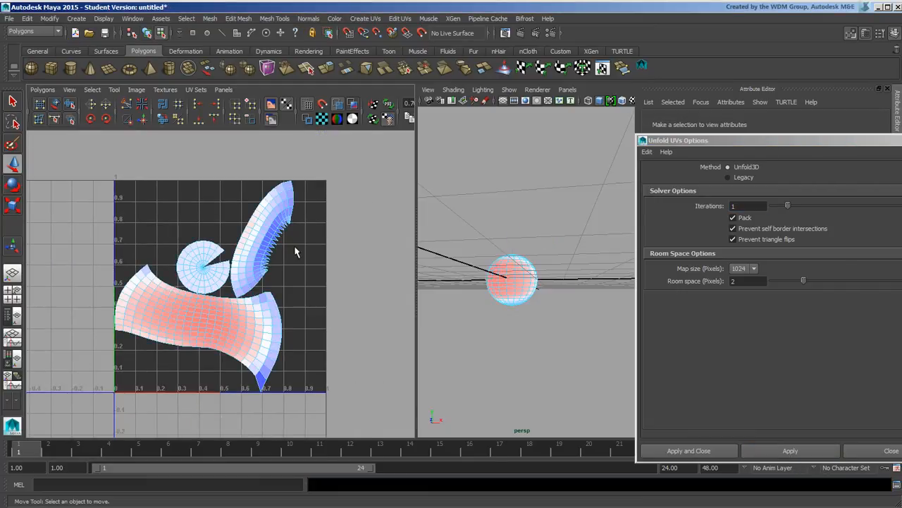
mouse_move(295, 252)
middle_mouse_down("alt")
mouse_move(317, 256)
mouse_move(290, 235)
middle_mouse_up("alt")
right_click_drag(278, 220, 285, 205)
left_click(188, 160)
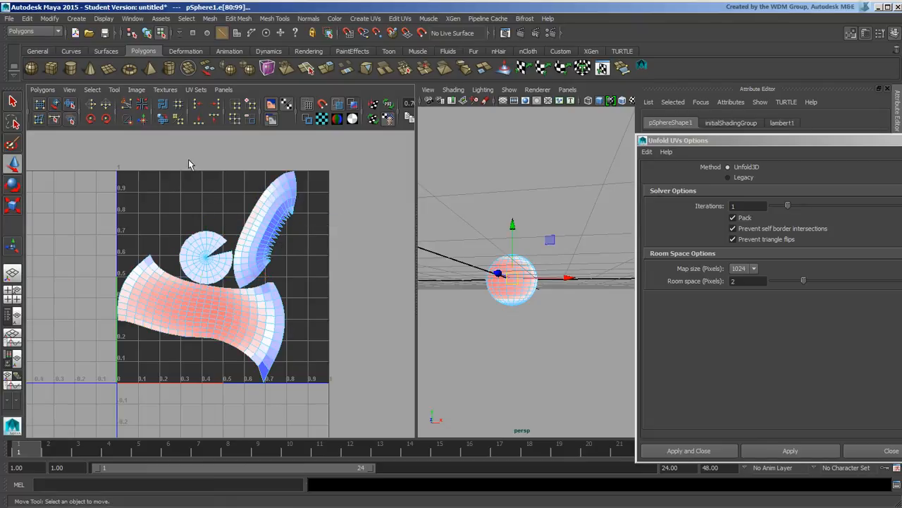
left_click_drag(171, 138, 303, 276)
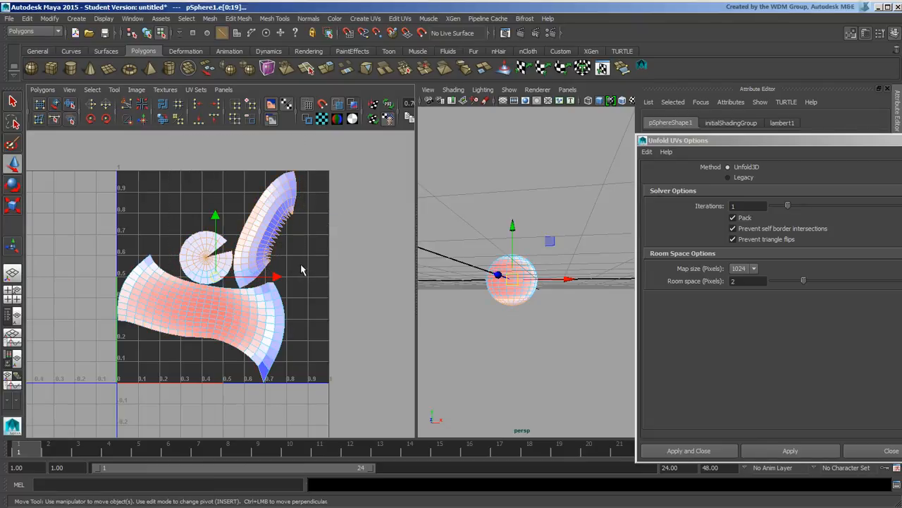
left_click(249, 253)
scroll(217, 282, "up", 4)
left_click_drag(190, 196, 230, 238)
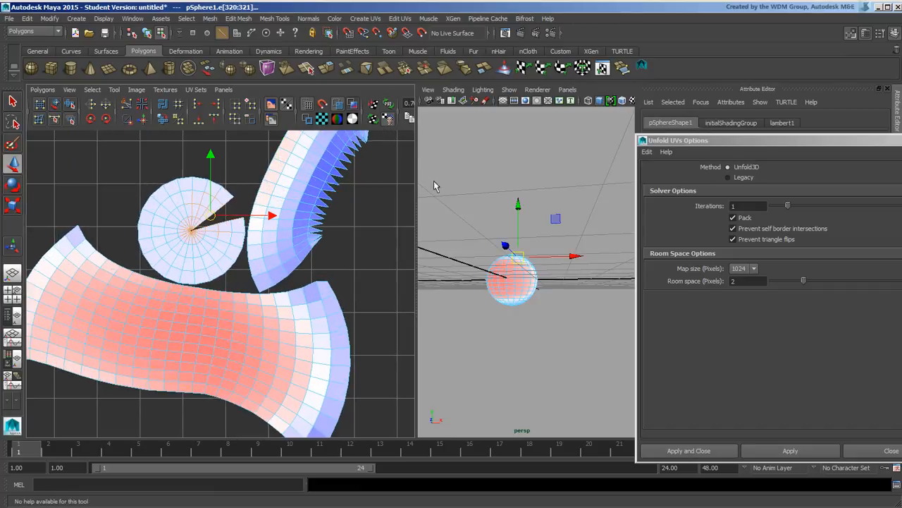
left_click(130, 120)
Sew the arc shell's jagged inner border and its upper end closed
middle_click_drag(353, 220, 293, 290, "alt")
middle_click_drag(319, 198, 306, 220, "alt")
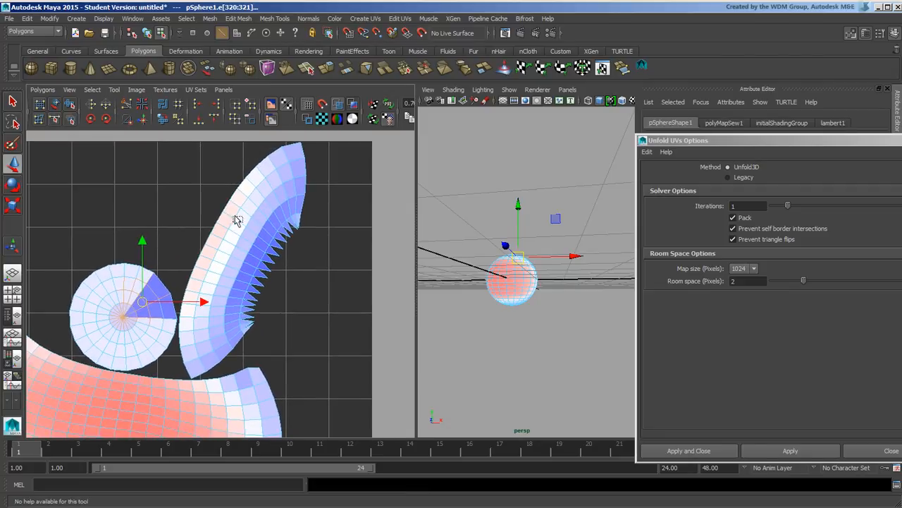
left_click_drag(258, 215, 349, 333)
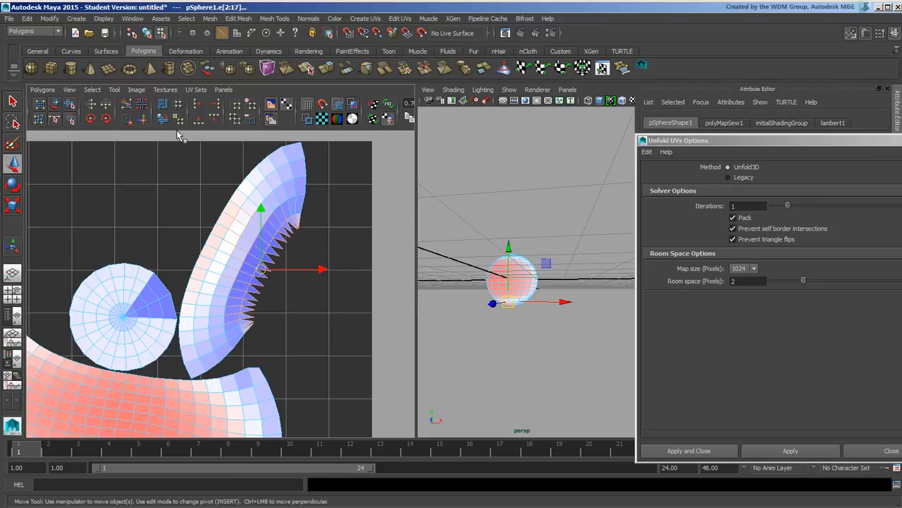
left_click(128, 120)
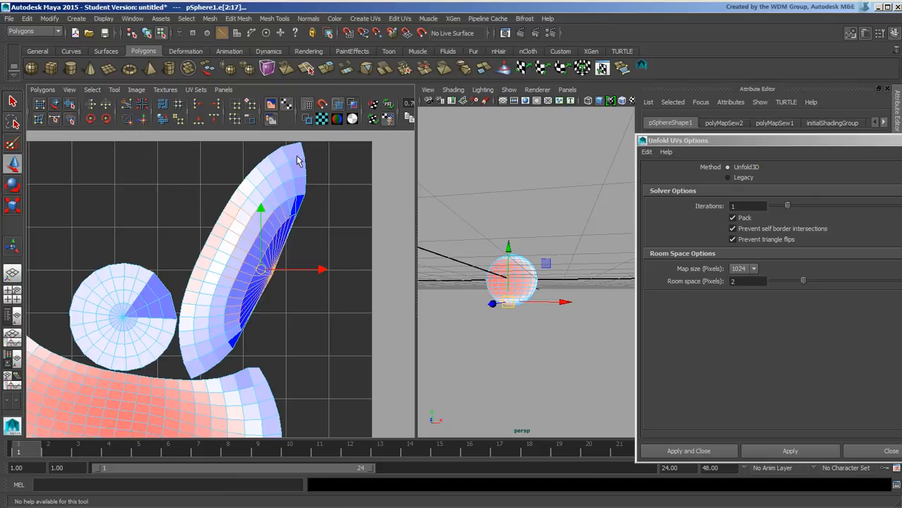
left_click_drag(297, 154, 334, 213)
left_click(128, 119)
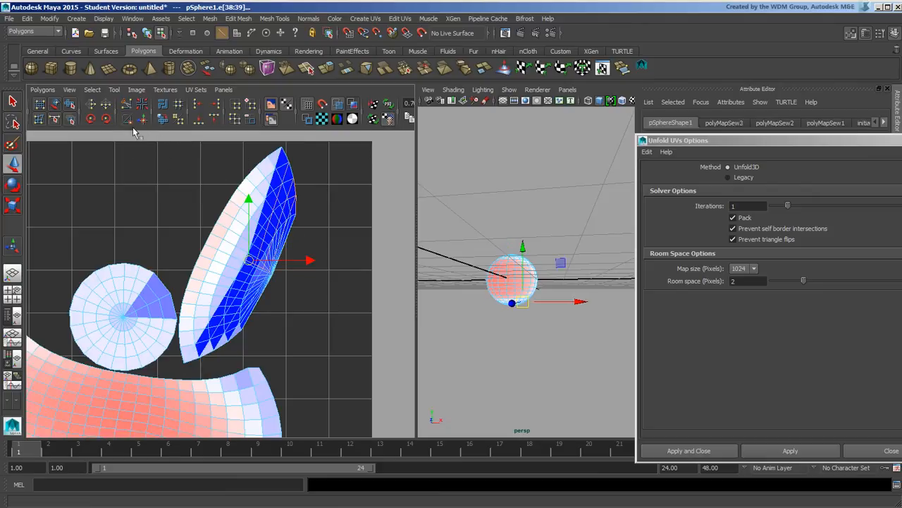
Switch to UV selection and select all of the sphere's UVs
scroll(257, 270, "down", 6)
right_click_drag(245, 253, 292, 254)
left_click_drag(102, 193, 369, 397)
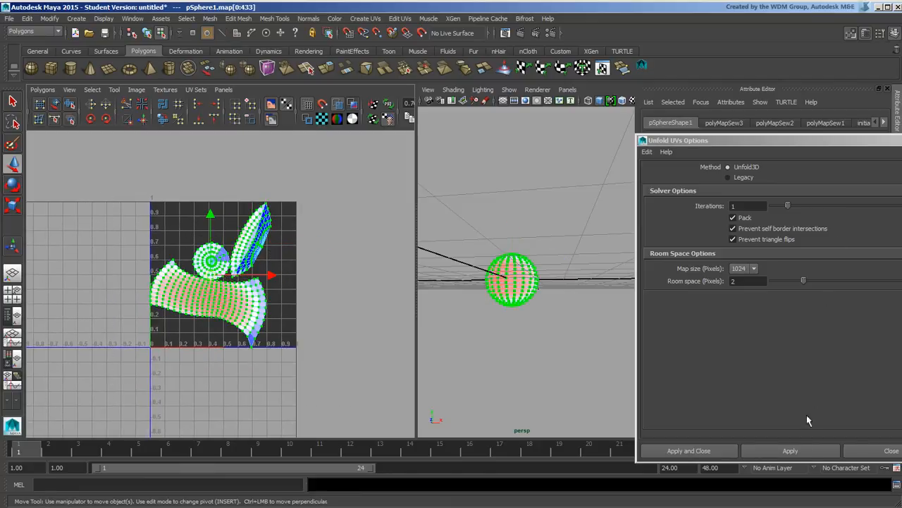
Apply Unfold3D to all UVs, then deselect and zoom in on the band and two cap shells
left_click(790, 451)
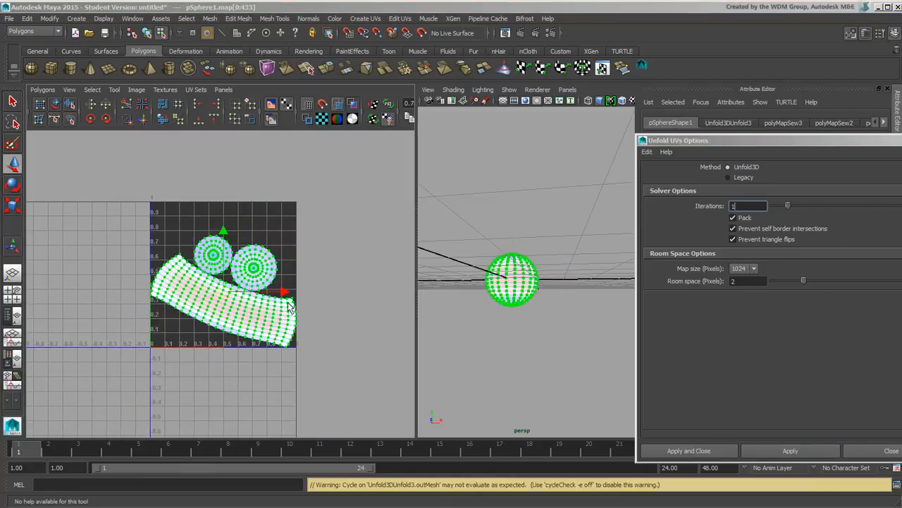
left_click(314, 282)
scroll(313, 307, "up", 4)
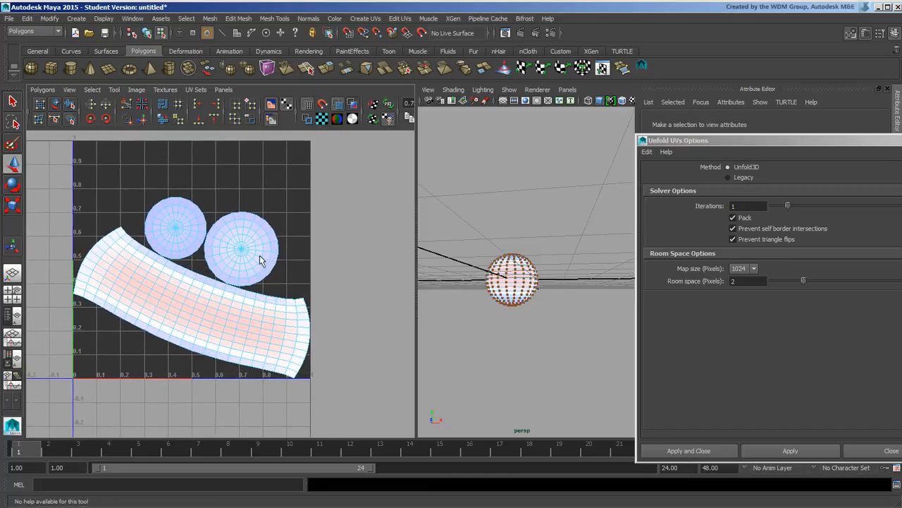
scroll(256, 293, "up", 3)
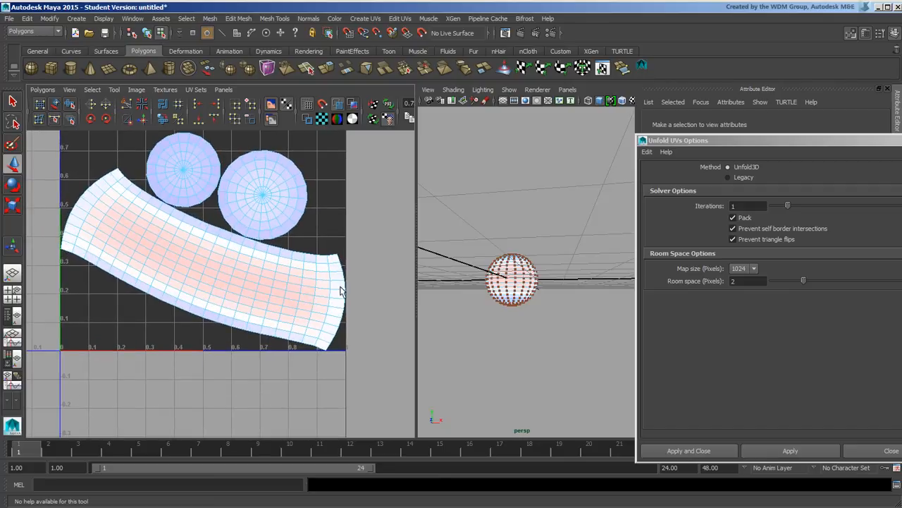
left_click_drag(542, 272, 590, 268, "alt")
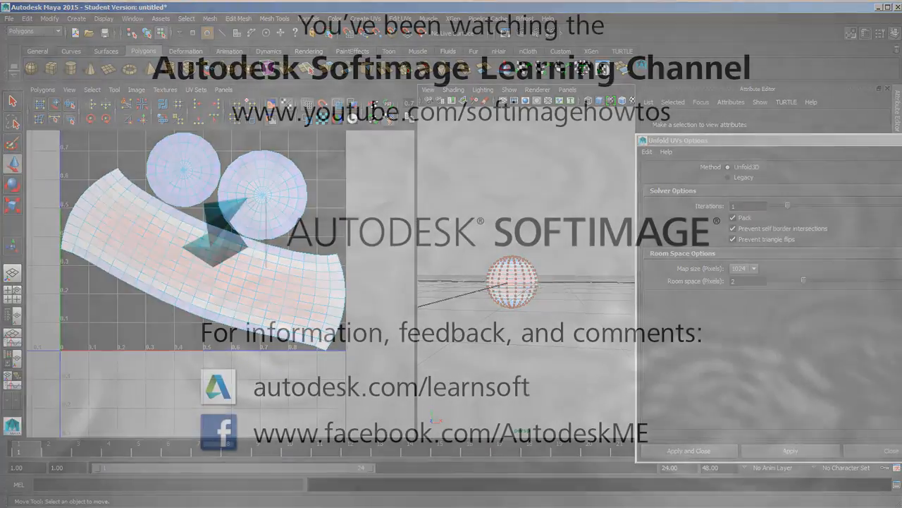